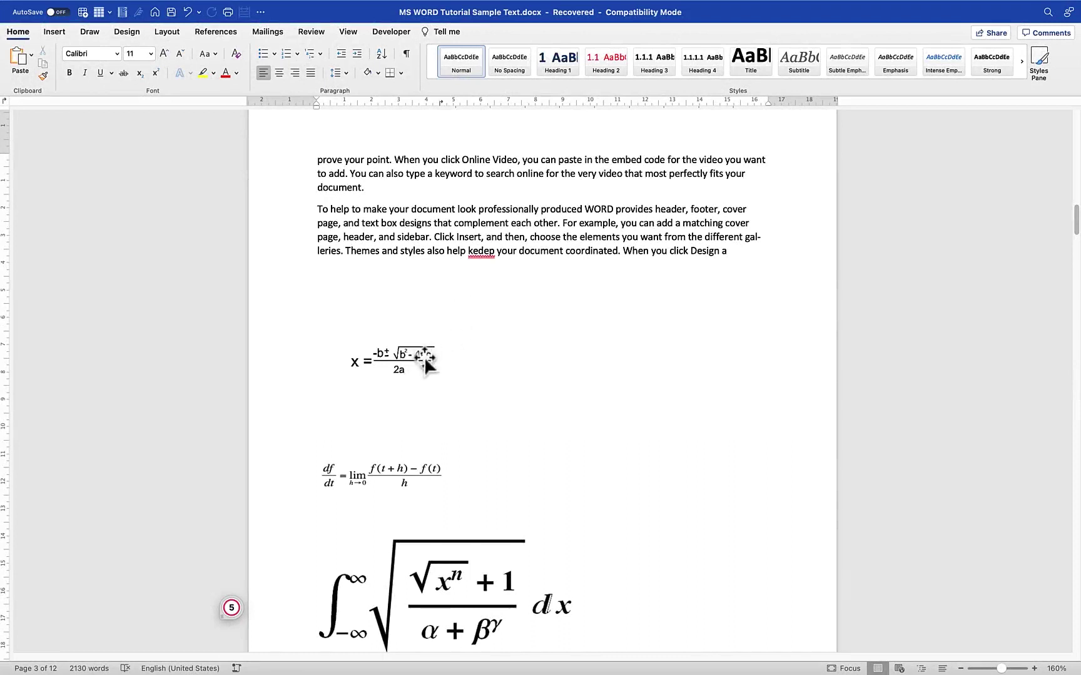
Step: Examine the sample equation images in the document, from the quadratic formula through to the summation formula on the following page
{"action": "scroll", "coordinate": [425, 357], "scroll_direction": "down", "scroll_amount": 1}
{"action": "scroll", "coordinate": [425, 361], "scroll_direction": "down", "scroll_amount": 1}
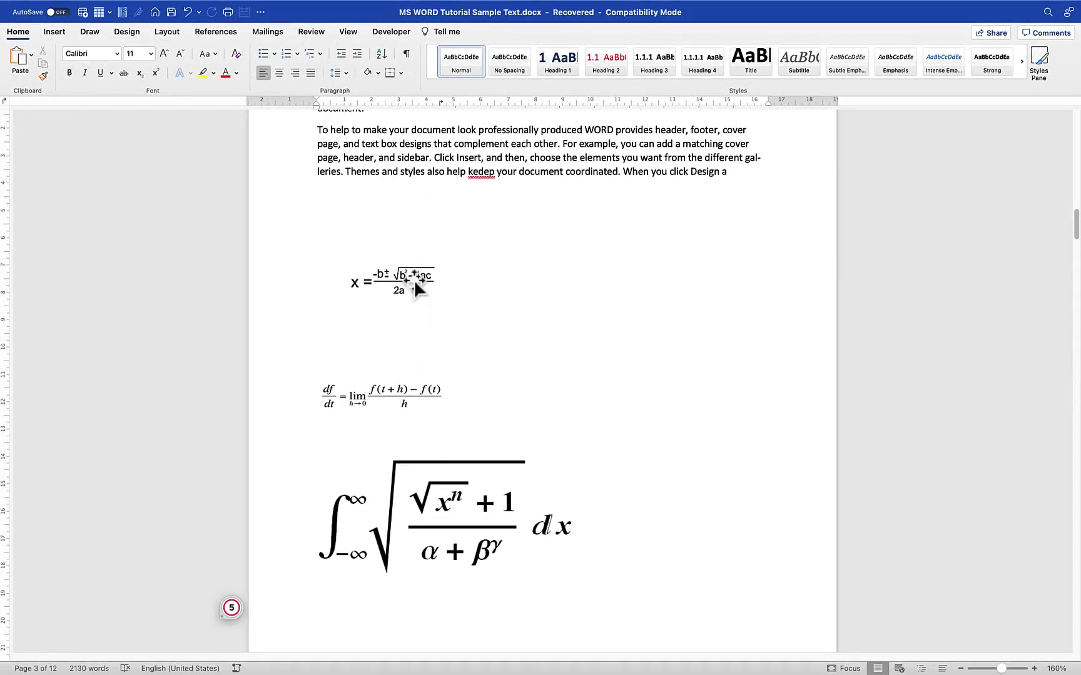
{"action": "left_click", "coordinate": [414, 280]}
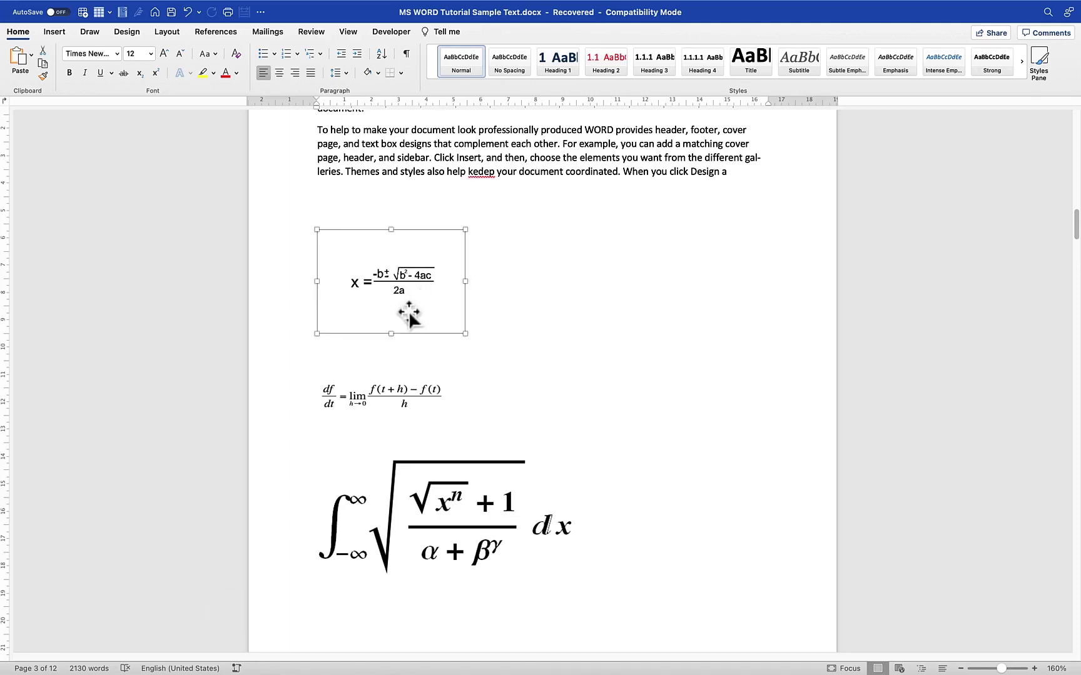
{"action": "scroll", "coordinate": [410, 306], "scroll_direction": "down", "scroll_amount": 1}
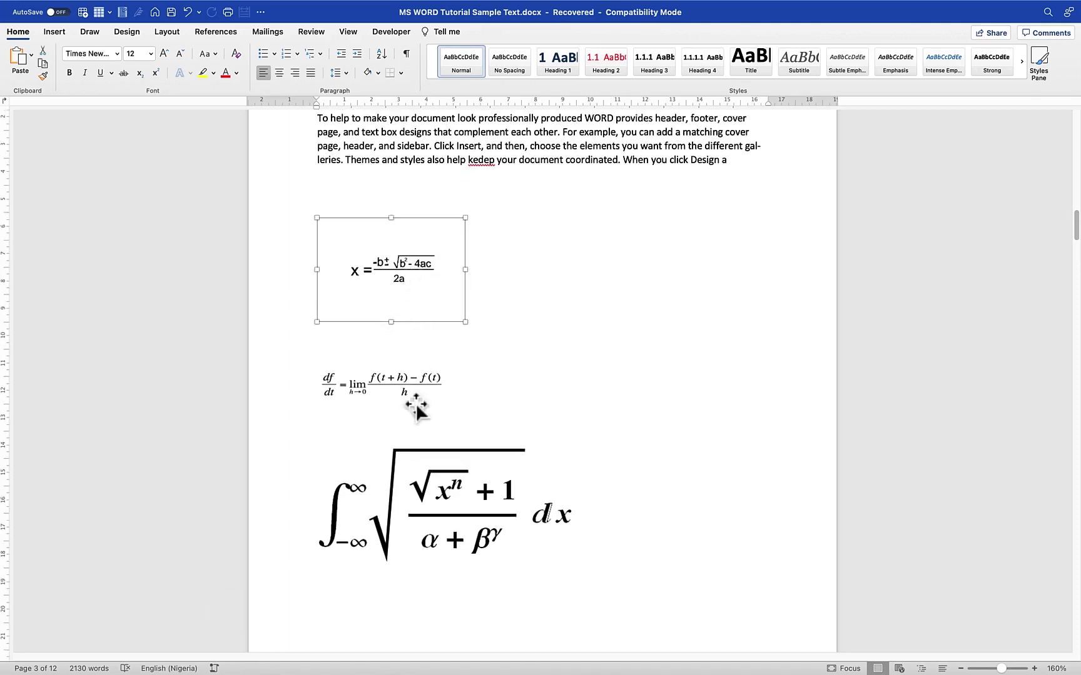
{"action": "left_click", "coordinate": [409, 382]}
{"action": "scroll", "coordinate": [409, 383], "scroll_direction": "down", "scroll_amount": 2}
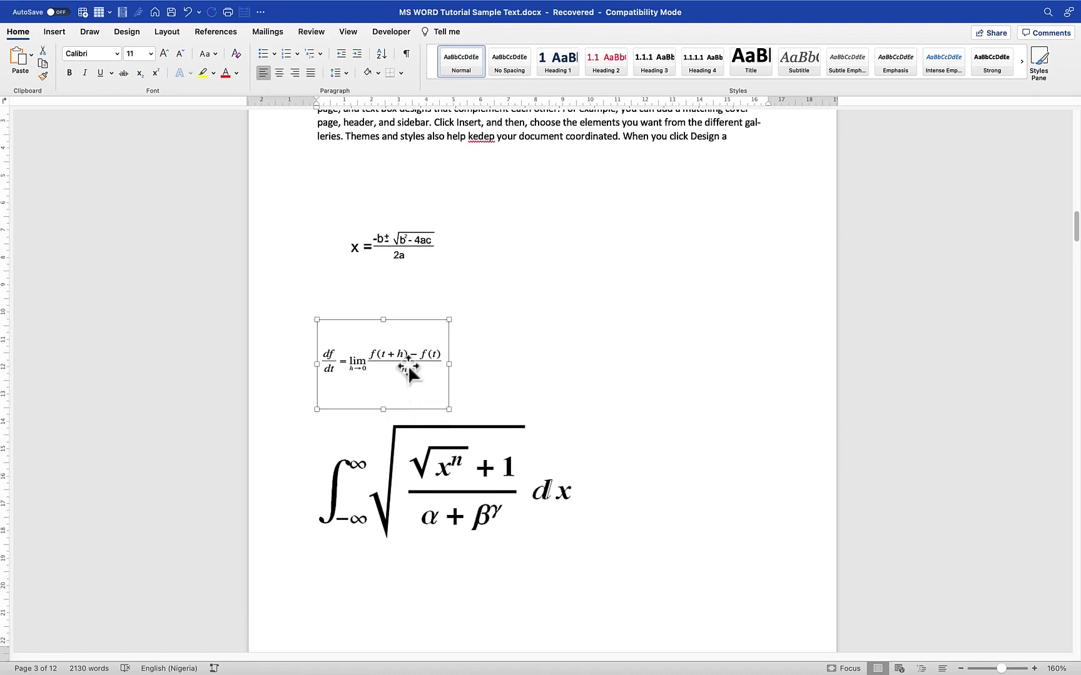
{"action": "scroll", "coordinate": [436, 469], "scroll_direction": "down", "scroll_amount": 2}
{"action": "left_click", "coordinate": [441, 452]}
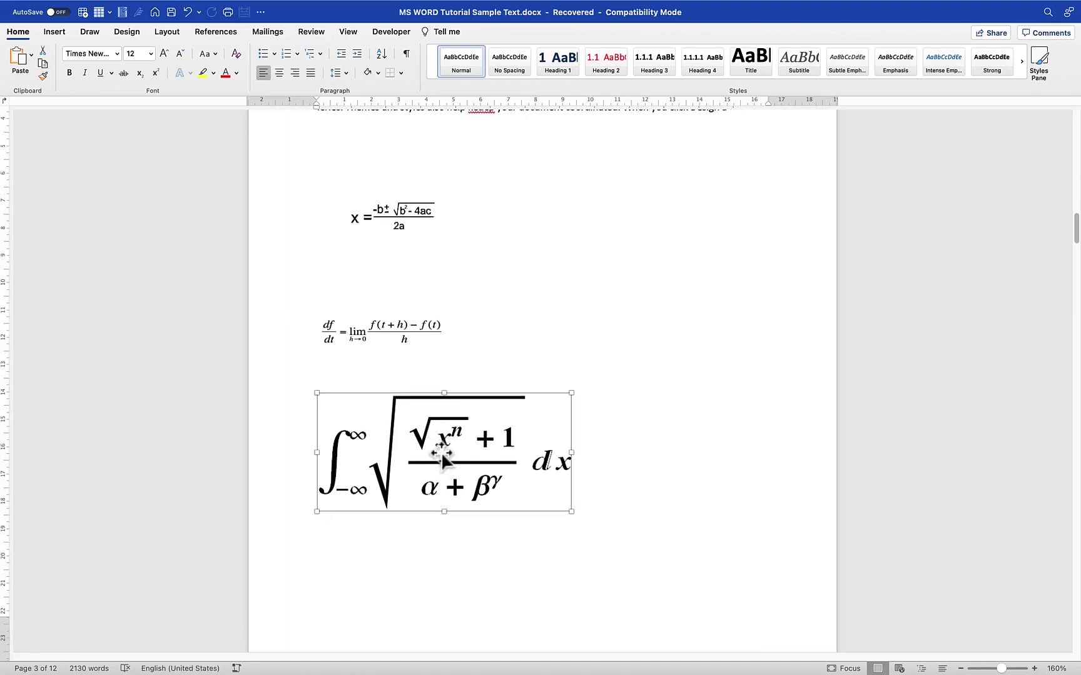
{"action": "scroll", "coordinate": [441, 454], "scroll_direction": "down", "scroll_amount": 5}
{"action": "scroll", "coordinate": [442, 455], "scroll_direction": "down", "scroll_amount": 15}
{"action": "left_click", "coordinate": [451, 482]}
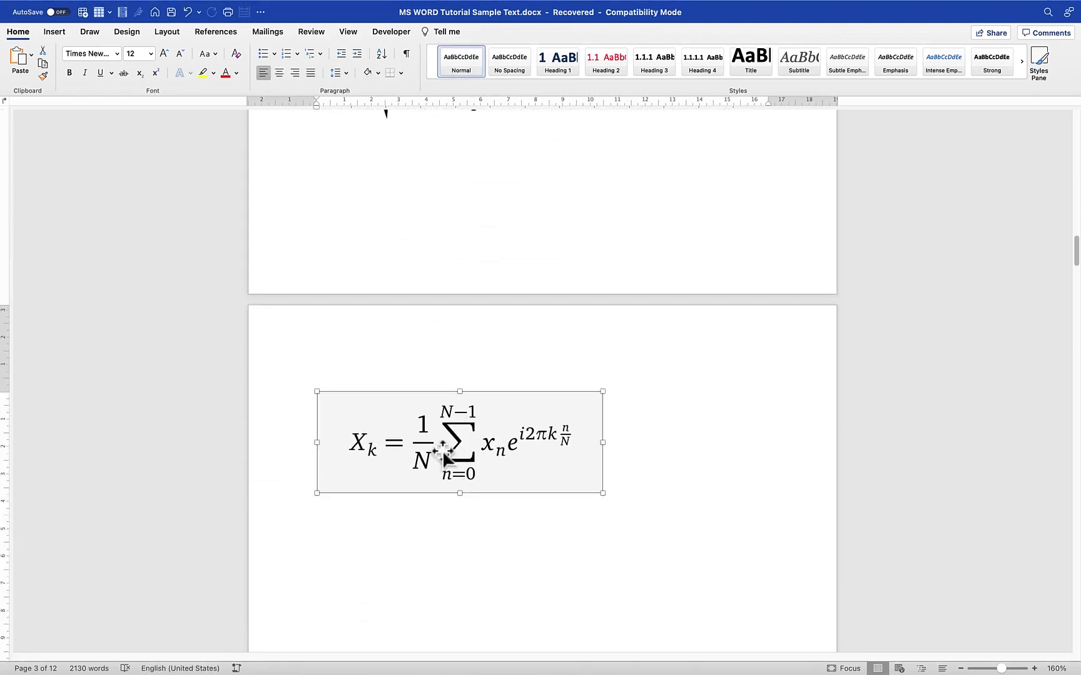
Step: Insert a new blank equation on the empty line between the "To help to make your document" paragraph and the quadratic formula image
{"action": "scroll", "coordinate": [453, 423], "scroll_direction": "up", "scroll_amount": 10}
{"action": "scroll", "coordinate": [453, 423], "scroll_direction": "up", "scroll_amount": 18}
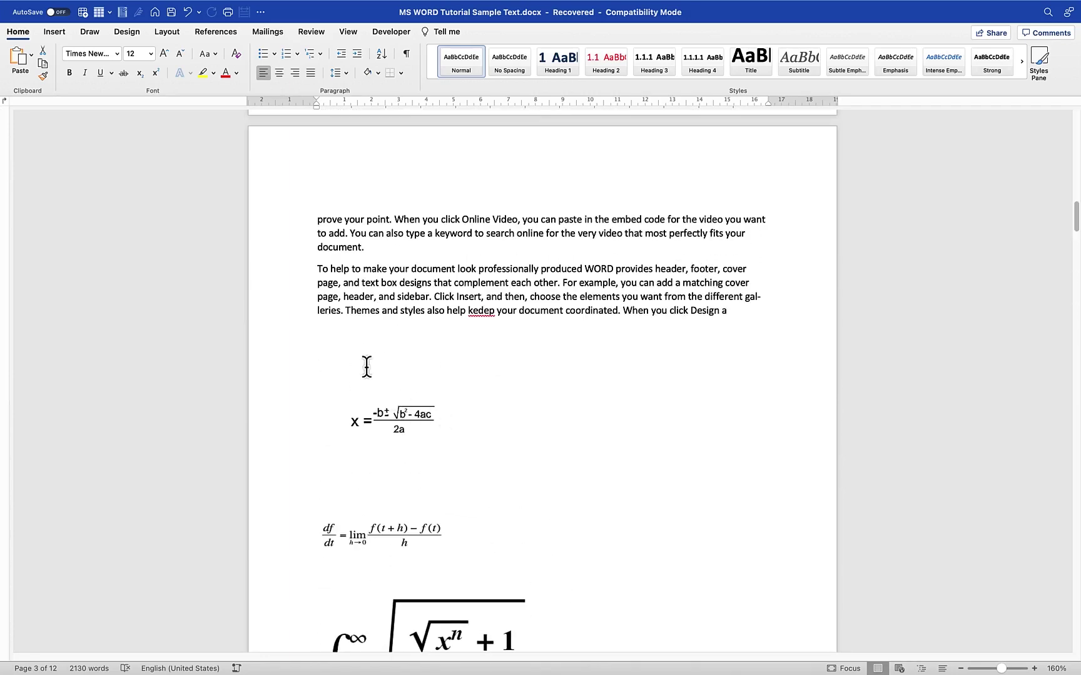
{"action": "left_click", "coordinate": [367, 365]}
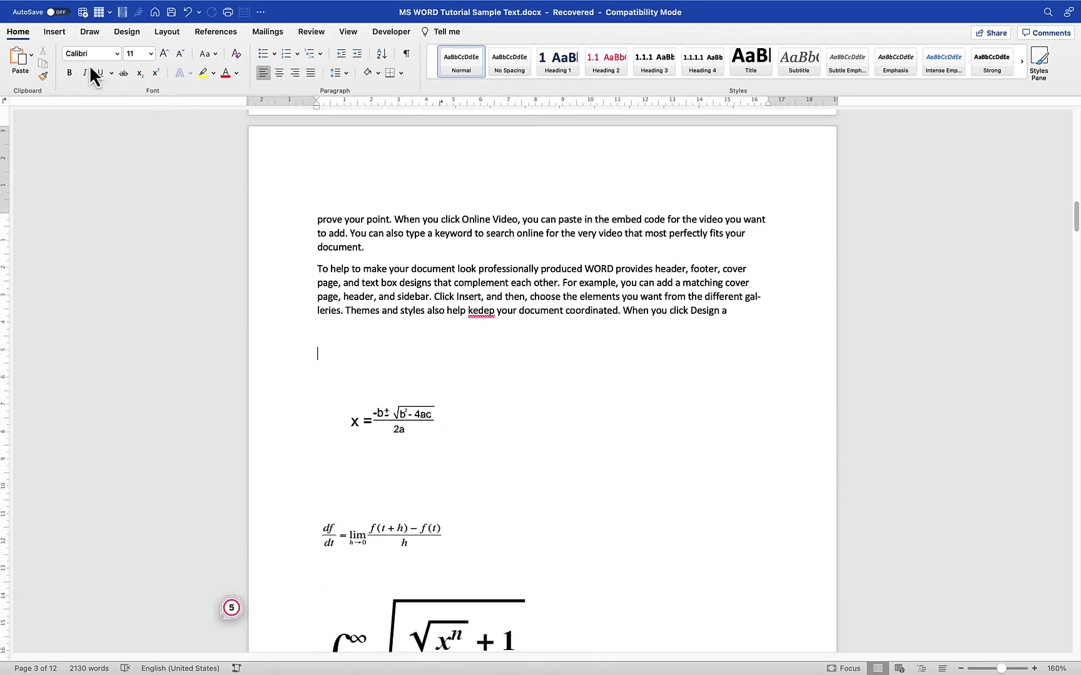
{"action": "left_click", "coordinate": [54, 32]}
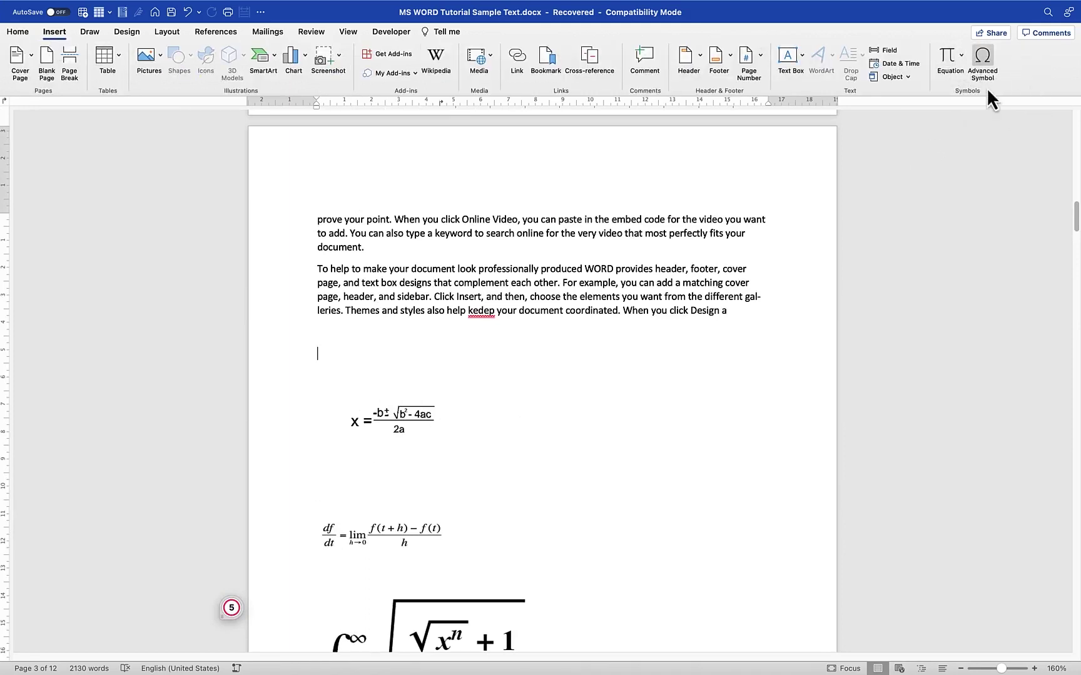
{"action": "left_click", "coordinate": [960, 57]}
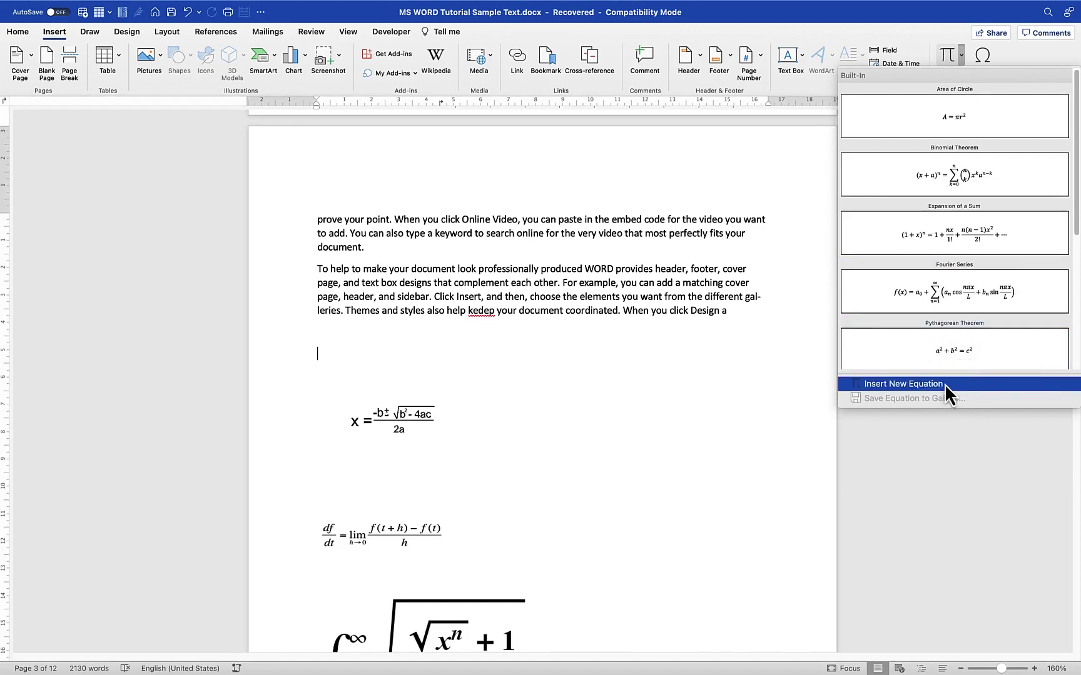
{"action": "left_click", "coordinate": [946, 53]}
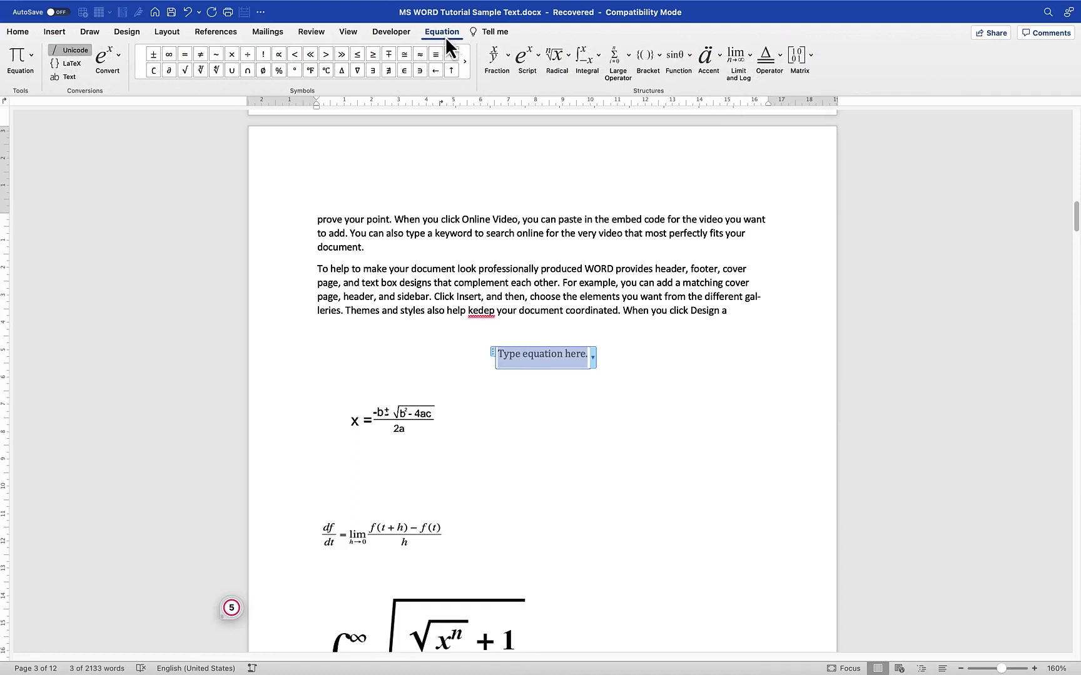
Step: Examine the built-in equation gallery and the Professional and Linear conversion options for the new equation
{"action": "left_click", "coordinate": [31, 54]}
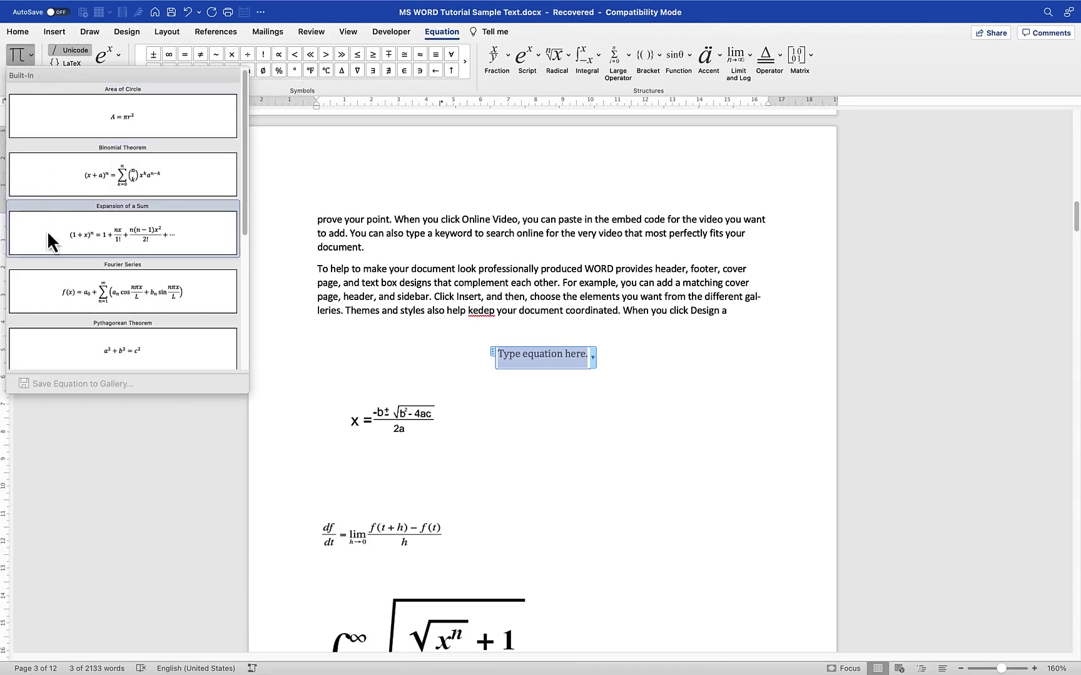
{"action": "left_click", "coordinate": [32, 57]}
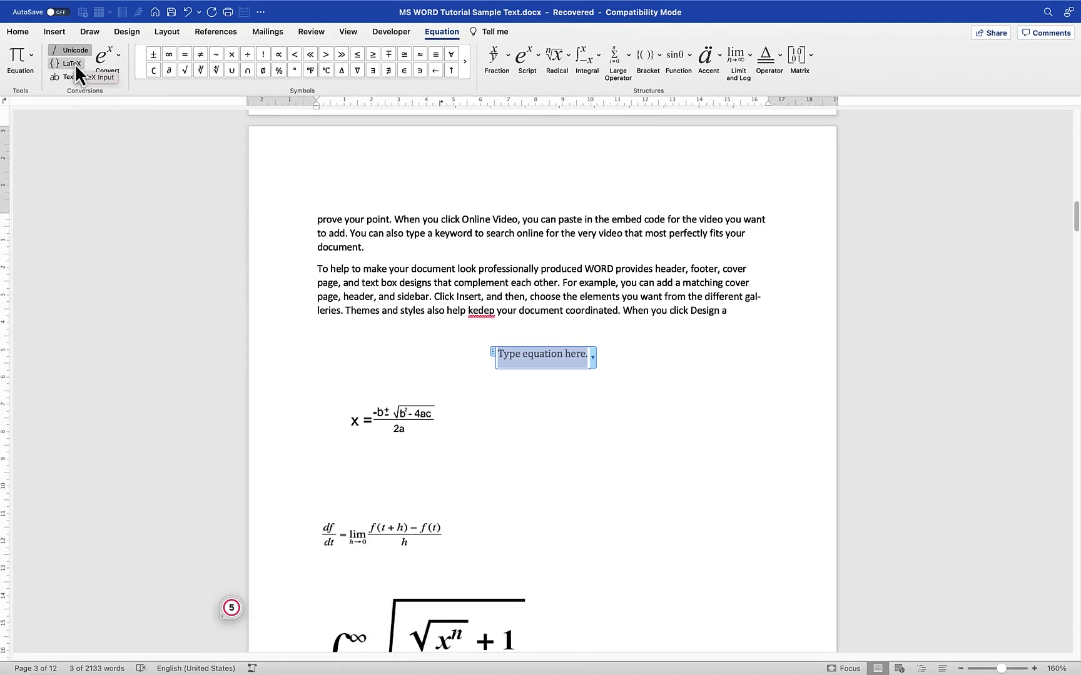
{"action": "left_click", "coordinate": [119, 52]}
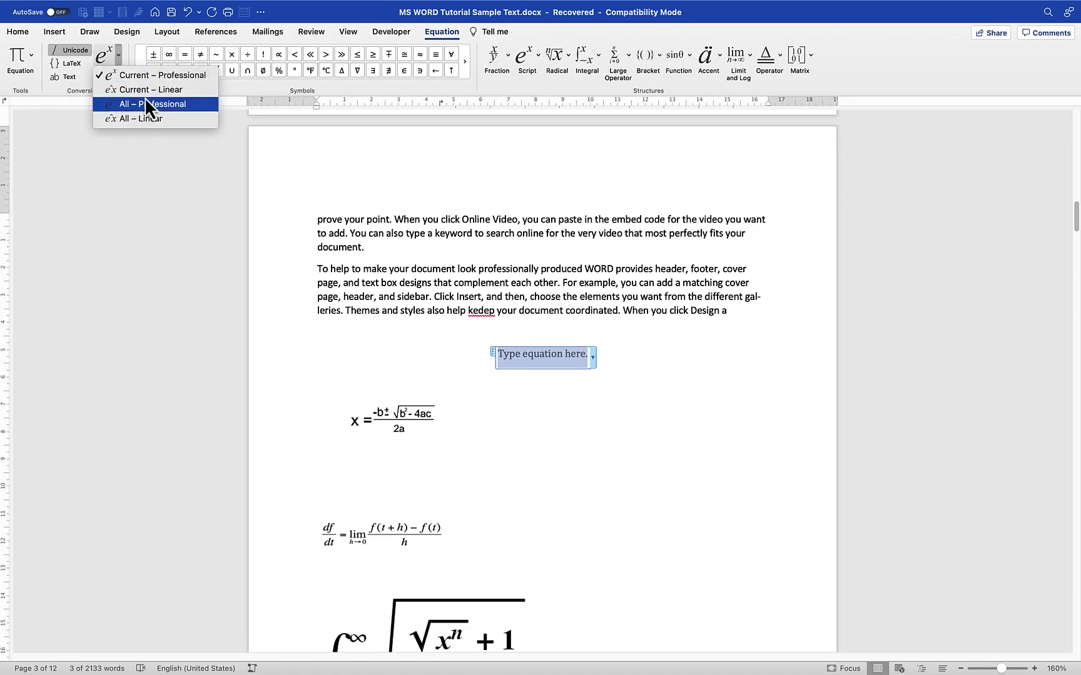
{"action": "left_click", "coordinate": [119, 55]}
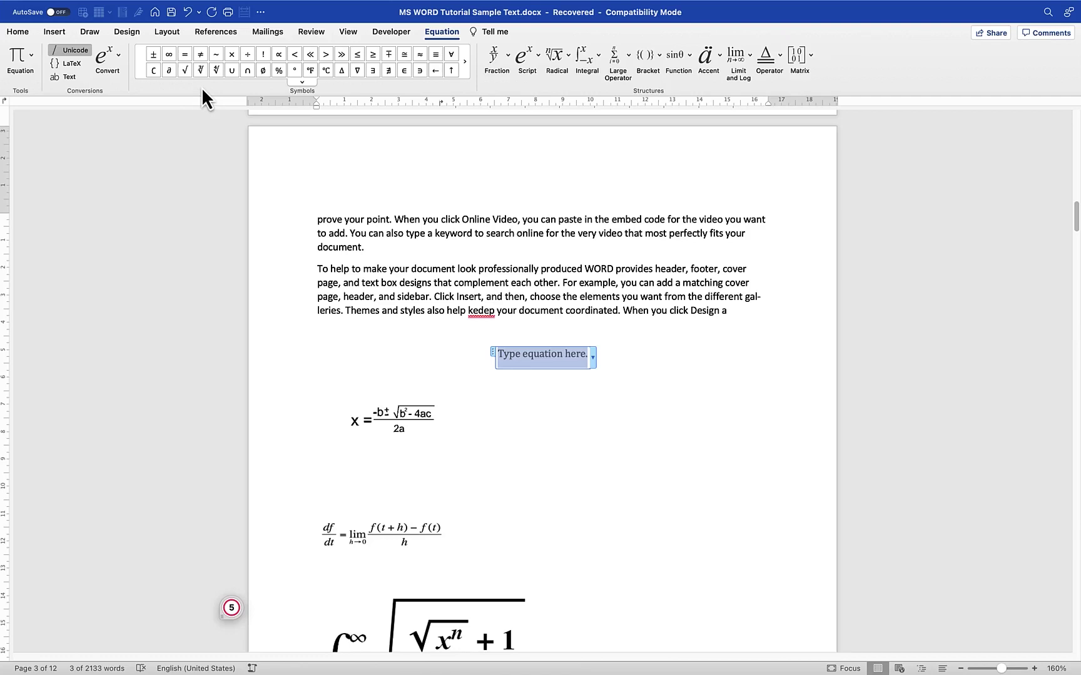
Step: Examine the full equation symbol gallery, from Basic Maths and Greek letters through operators, arrows, negated relations and scripts
{"action": "left_click", "coordinate": [302, 83]}
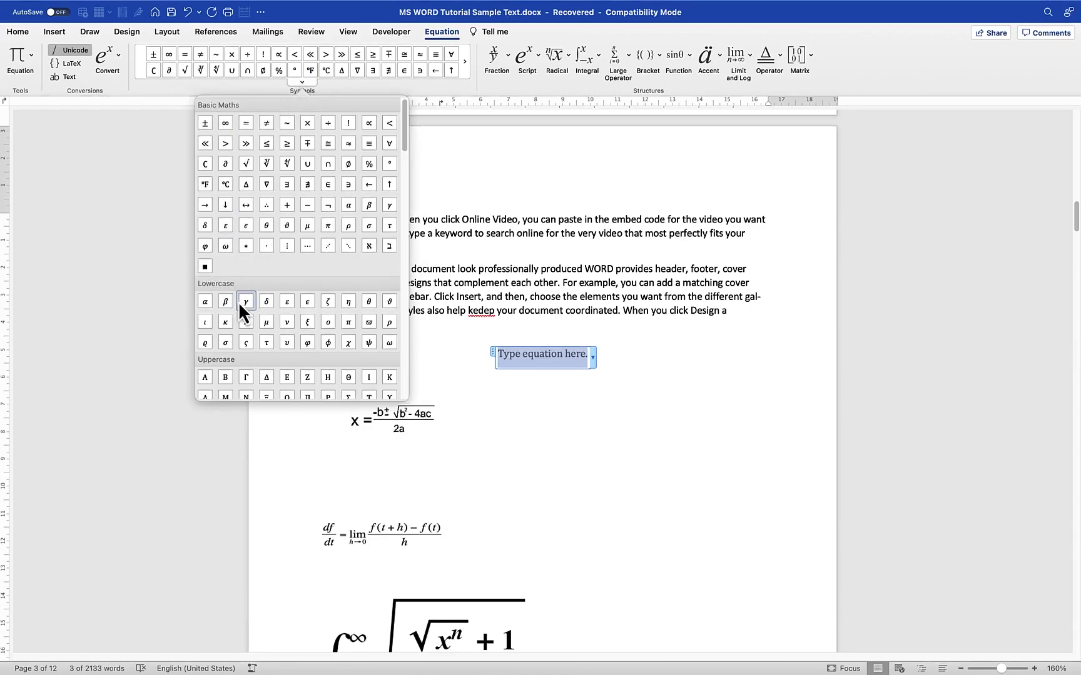
{"action": "scroll", "coordinate": [234, 362], "scroll_direction": "down", "scroll_amount": 5}
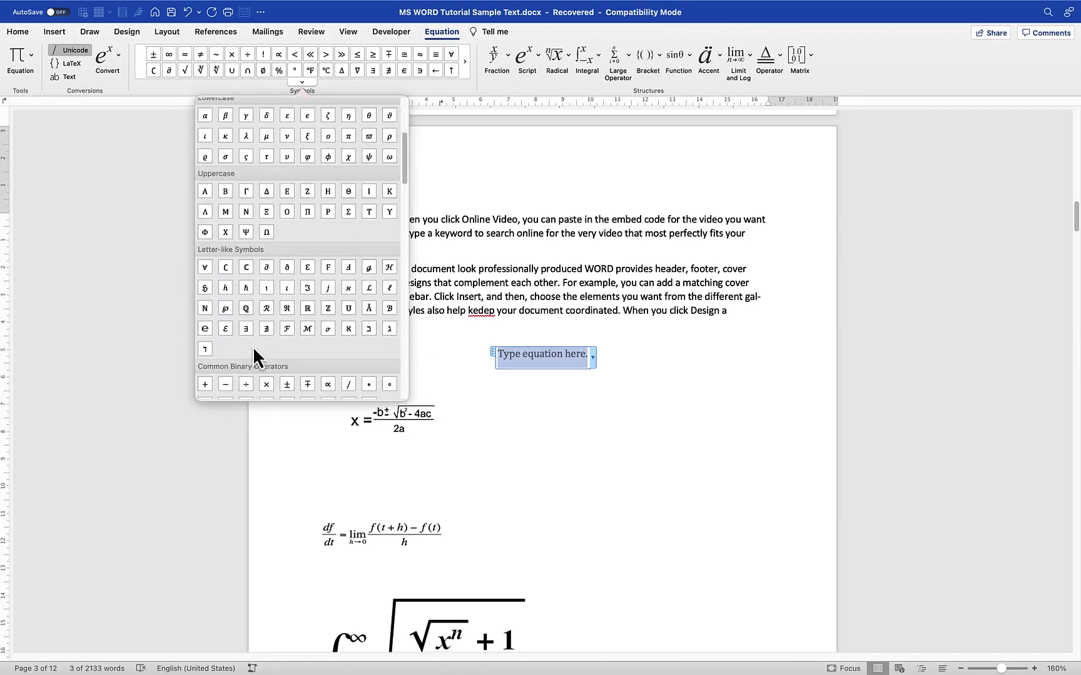
{"action": "scroll", "coordinate": [266, 309], "scroll_direction": "down", "scroll_amount": 4}
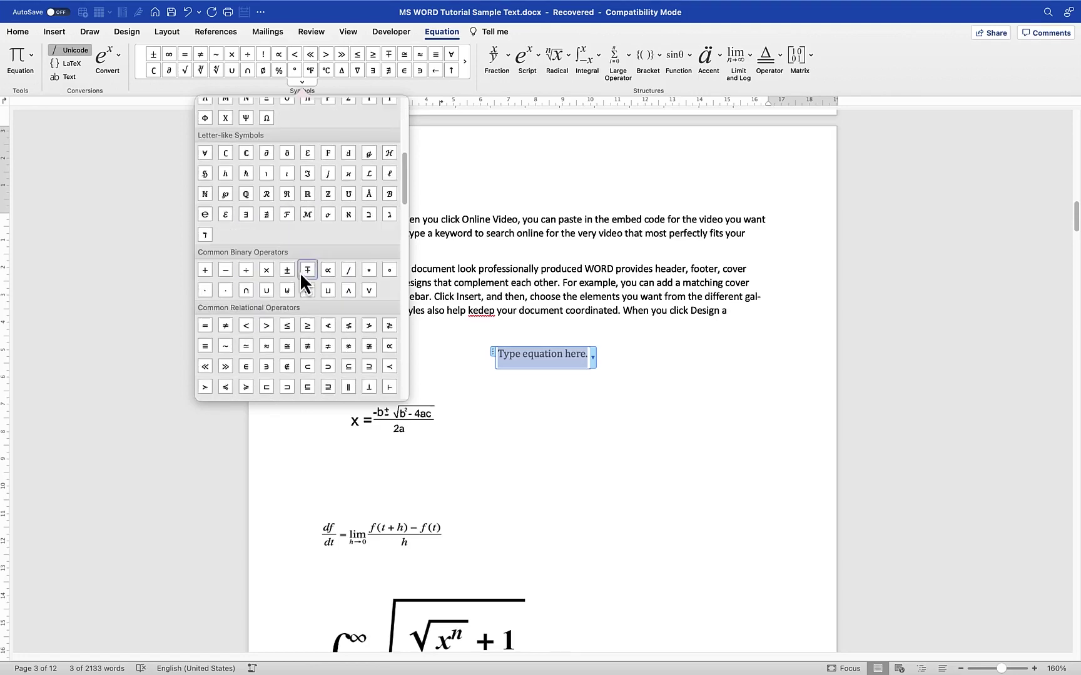
{"action": "scroll", "coordinate": [243, 279], "scroll_direction": "down", "scroll_amount": 8}
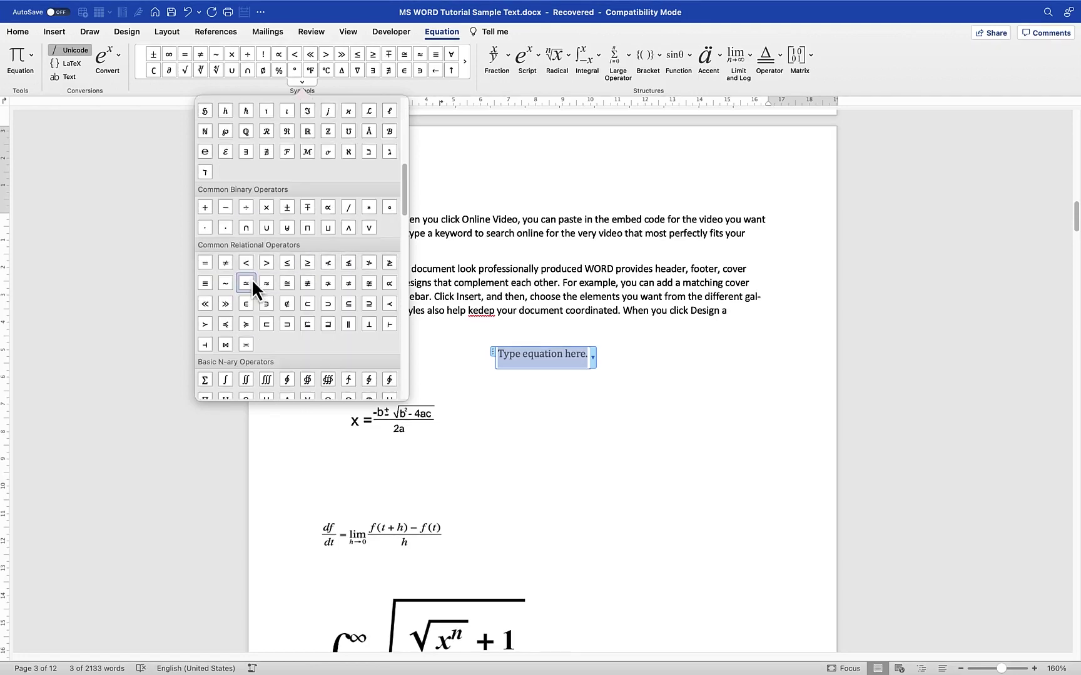
{"action": "scroll", "coordinate": [248, 276], "scroll_direction": "down", "scroll_amount": 20}
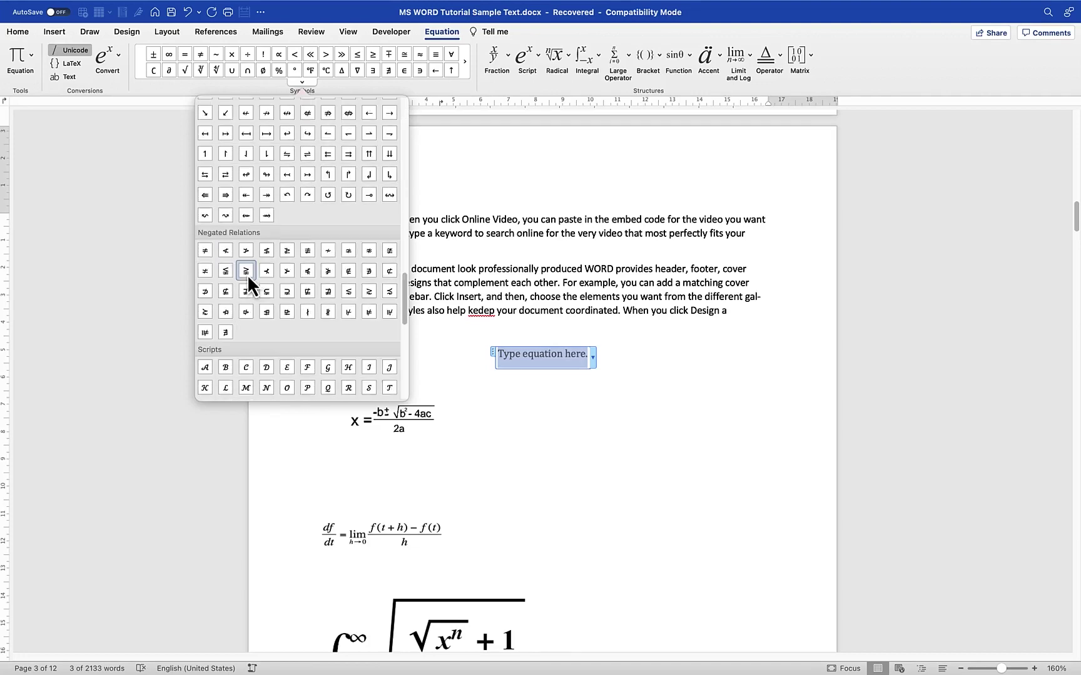
{"action": "scroll", "coordinate": [247, 276], "scroll_direction": "up", "scroll_amount": 20}
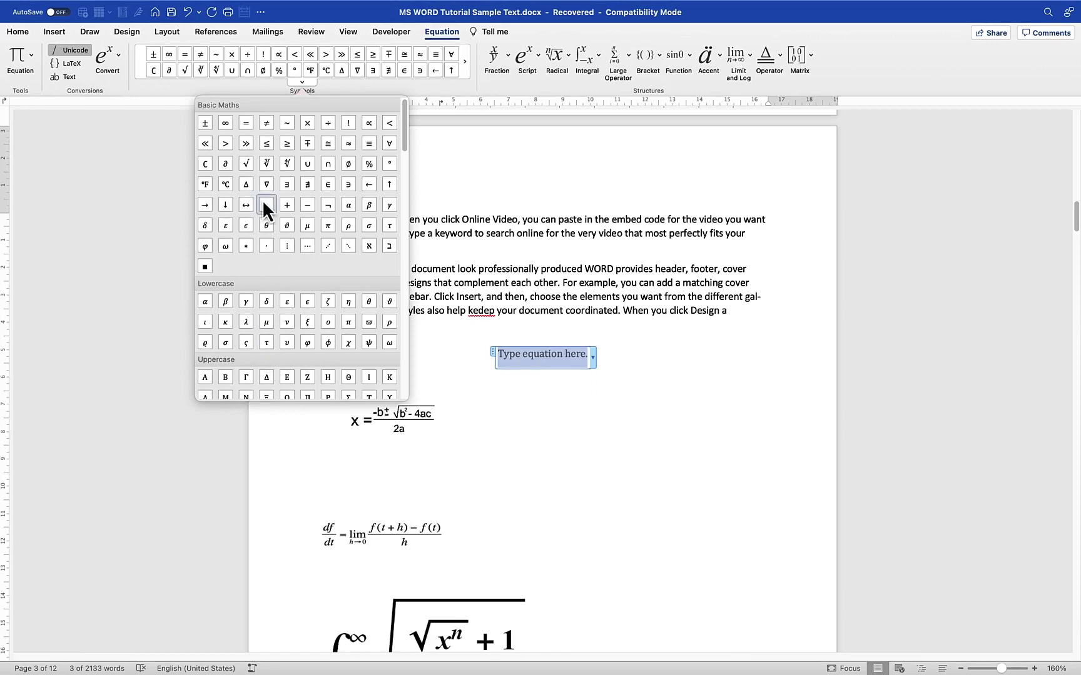
{"action": "scroll", "coordinate": [267, 213], "scroll_direction": "down", "scroll_amount": 2}
{"action": "scroll", "coordinate": [268, 207], "scroll_direction": "up", "scroll_amount": 2}
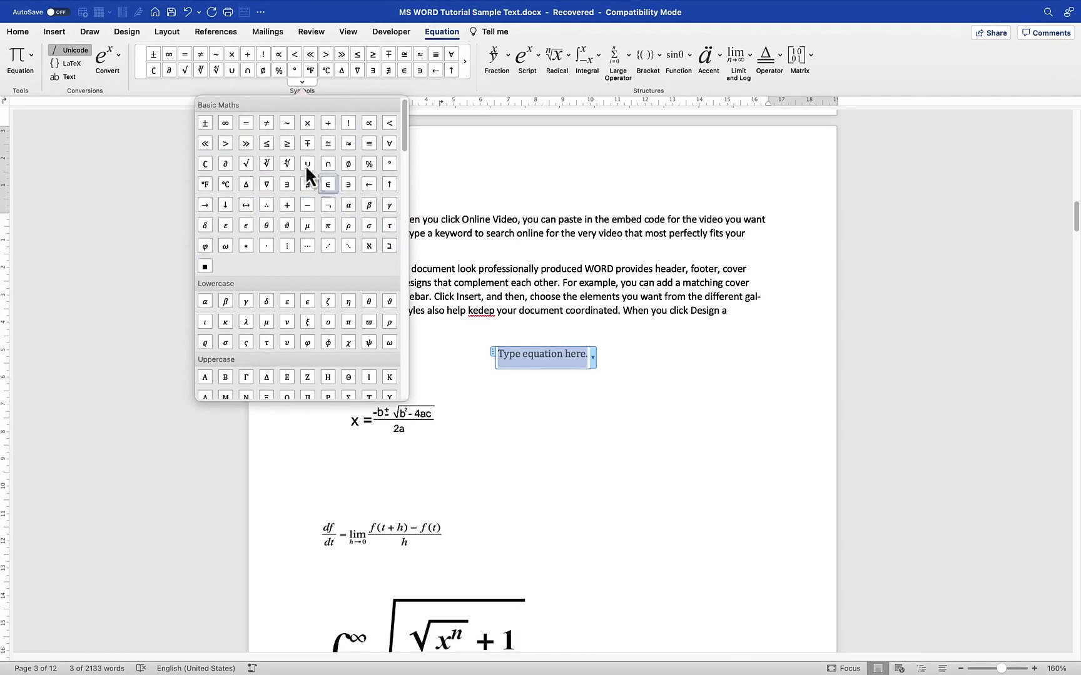
{"action": "left_click", "coordinate": [306, 83]}
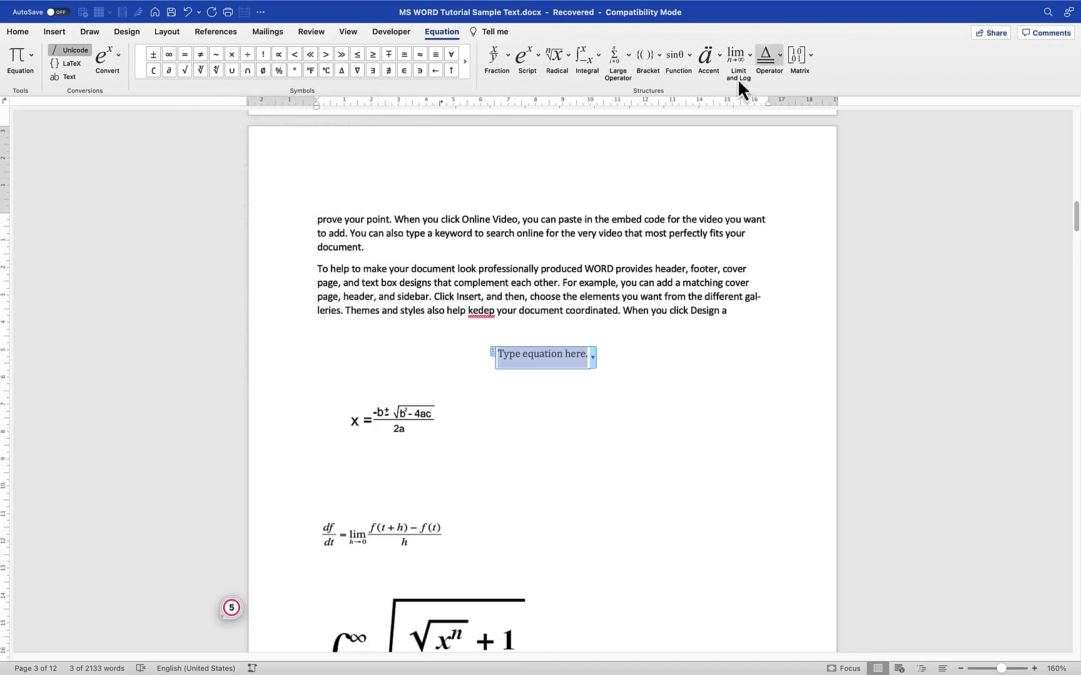
Step: Examine the fraction, script, radical and integral structures available for the equation
{"action": "left_click", "coordinate": [507, 57]}
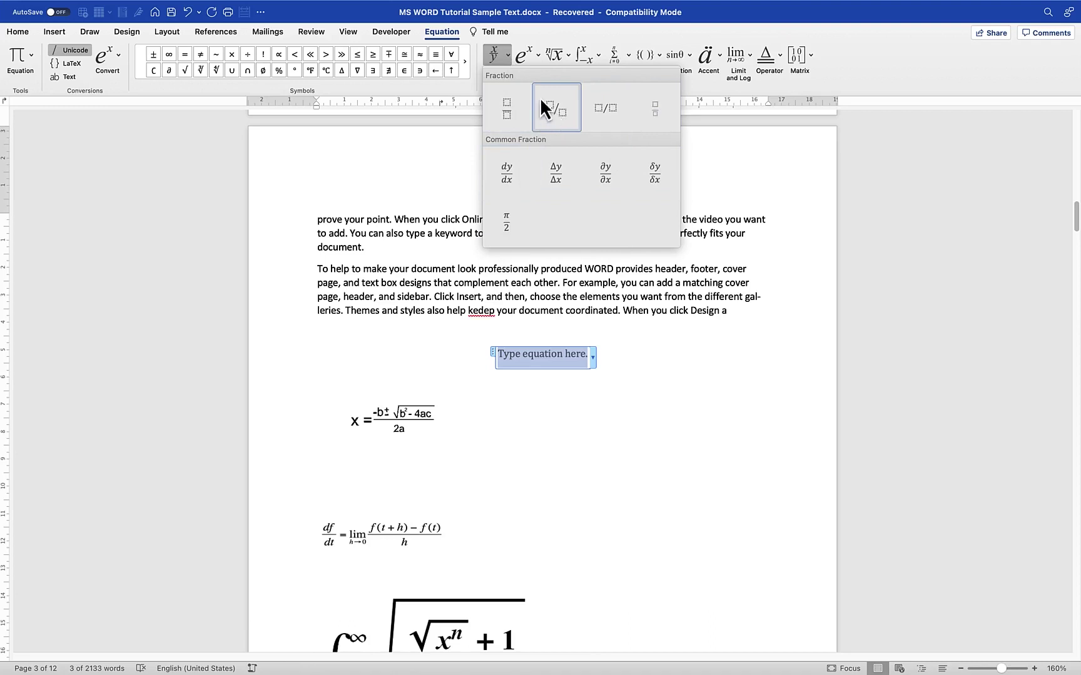
{"action": "left_click", "coordinate": [537, 55]}
{"action": "left_click", "coordinate": [537, 56]}
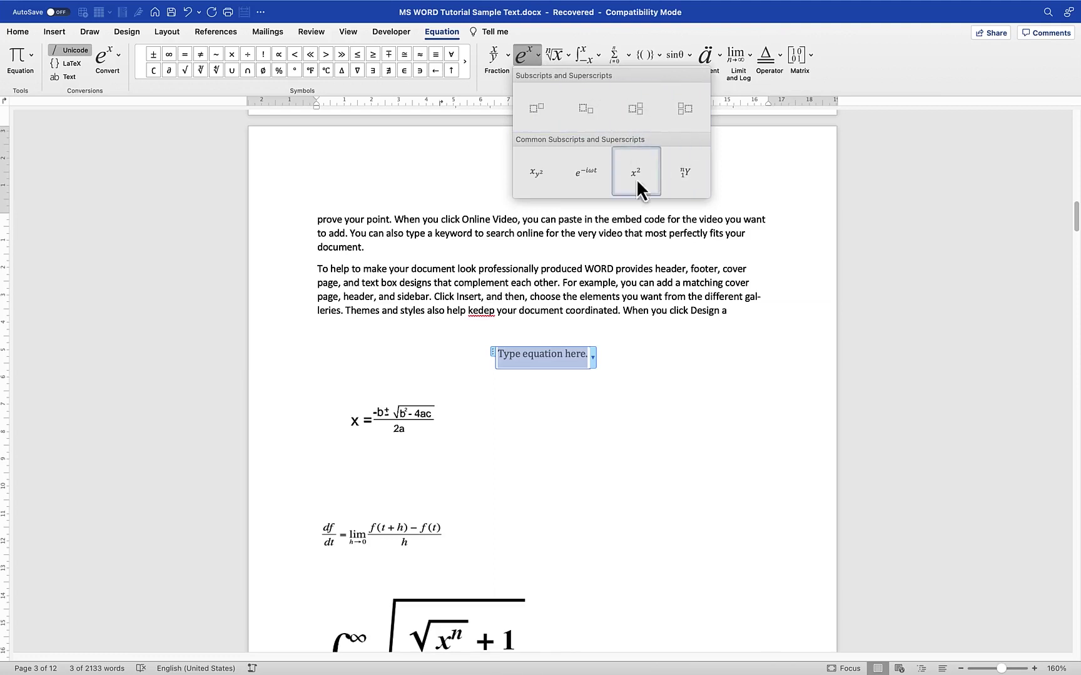
{"action": "left_click", "coordinate": [570, 56]}
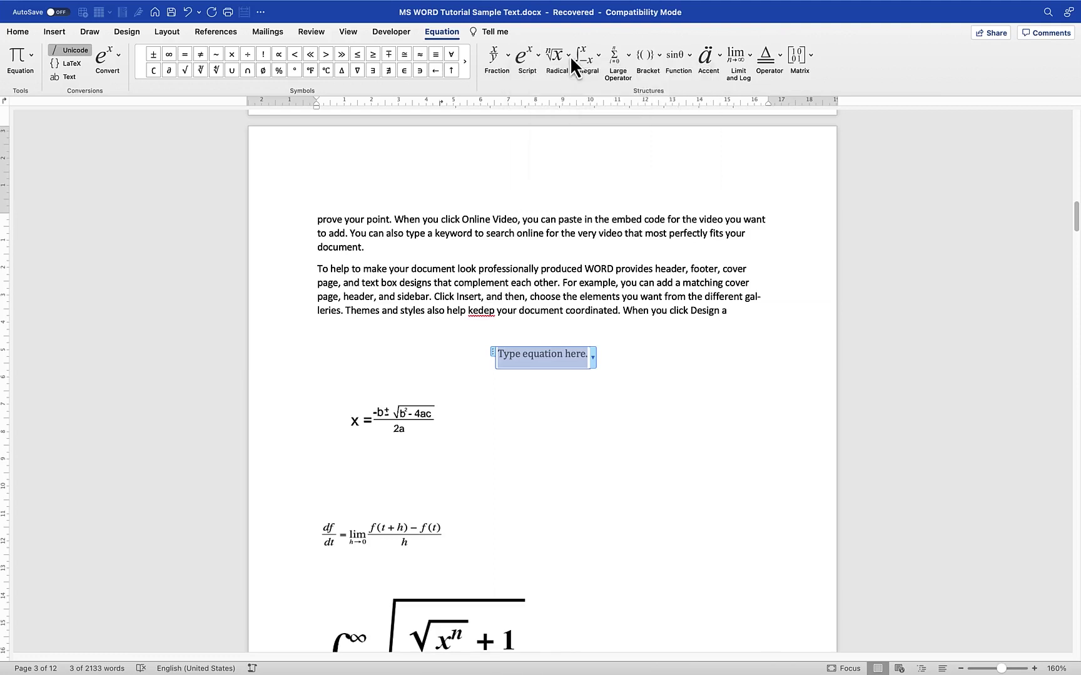
{"action": "left_click", "coordinate": [569, 55]}
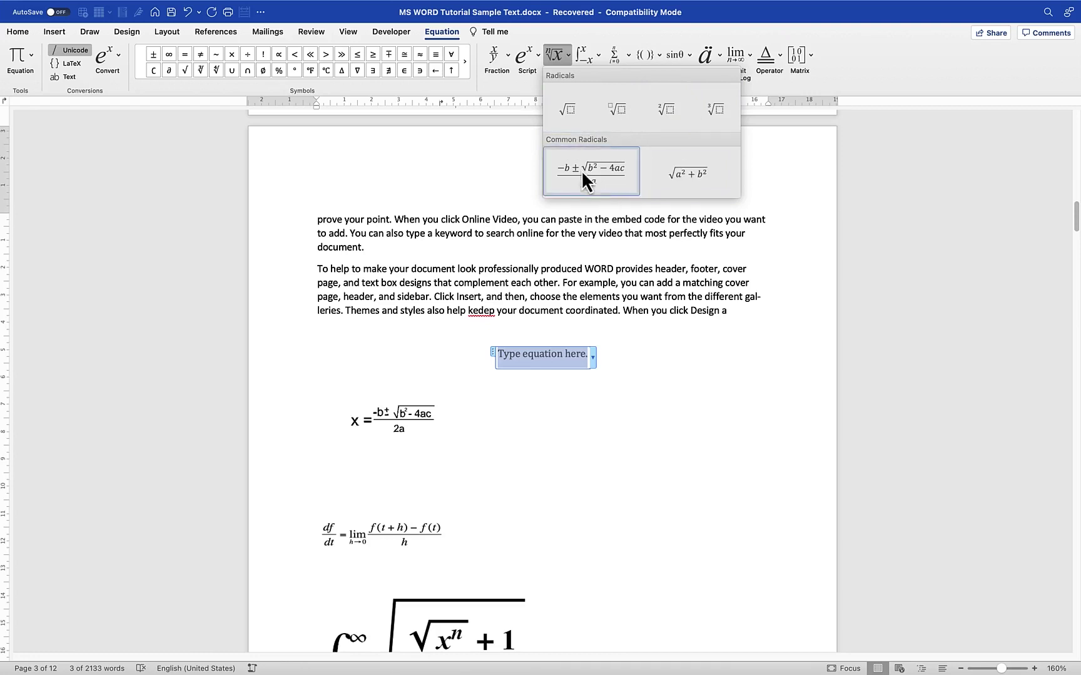
{"action": "left_click", "coordinate": [597, 55]}
{"action": "left_click", "coordinate": [596, 54]}
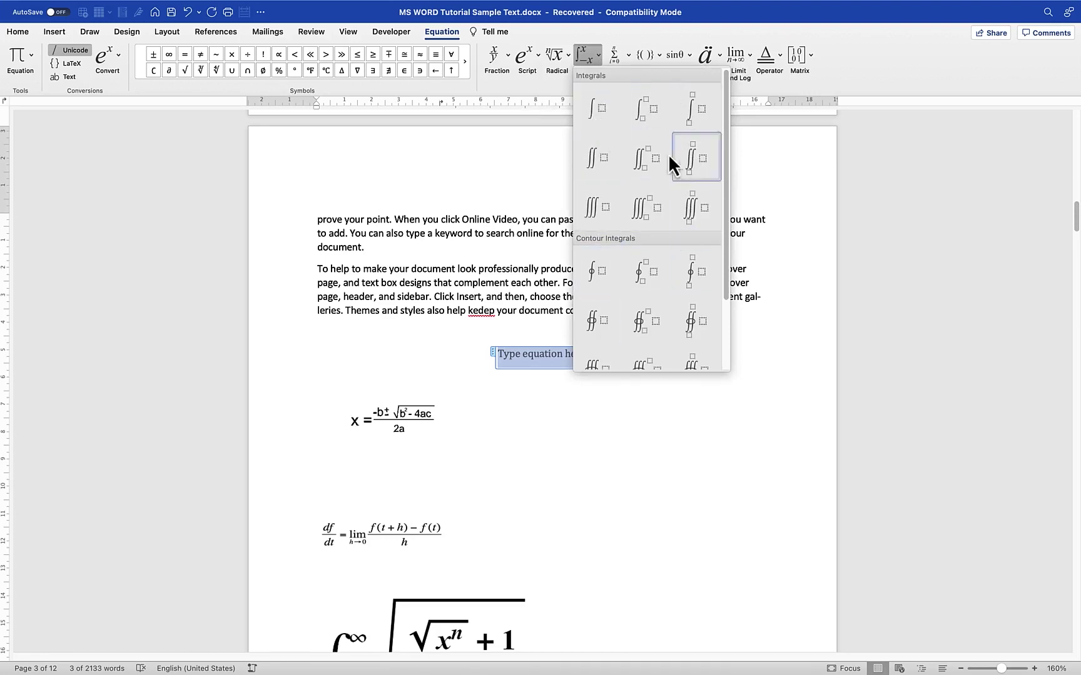
Step: Examine the large operator and bracket structures available for the equation, including single brackets, cases and stacks
{"action": "left_click", "coordinate": [629, 51]}
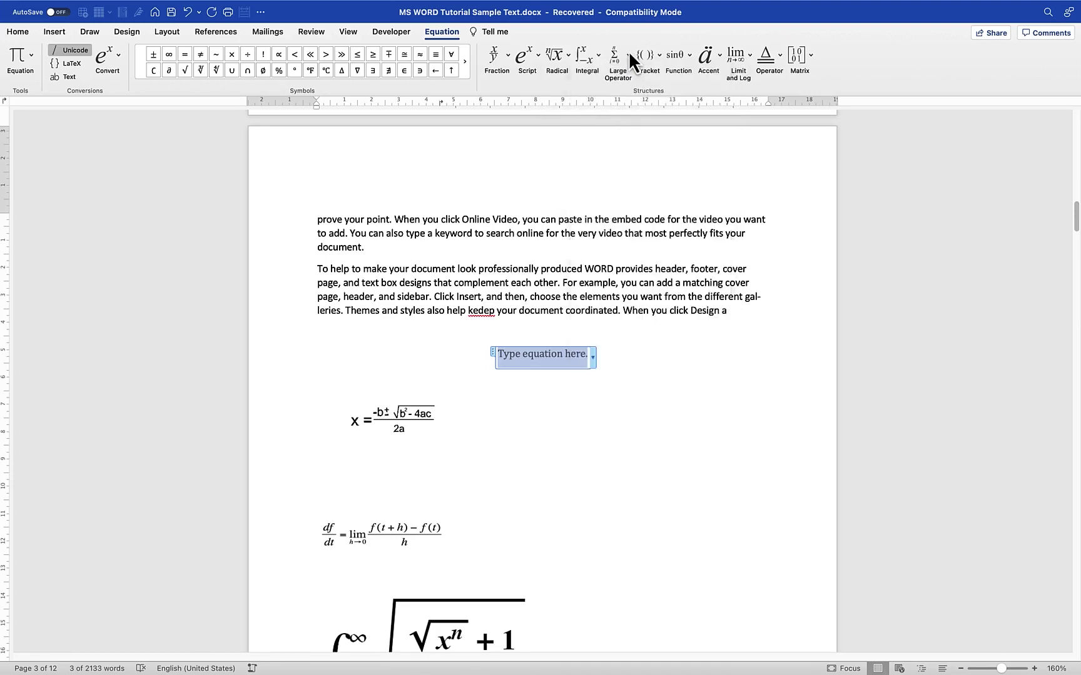
{"action": "left_click", "coordinate": [628, 50]}
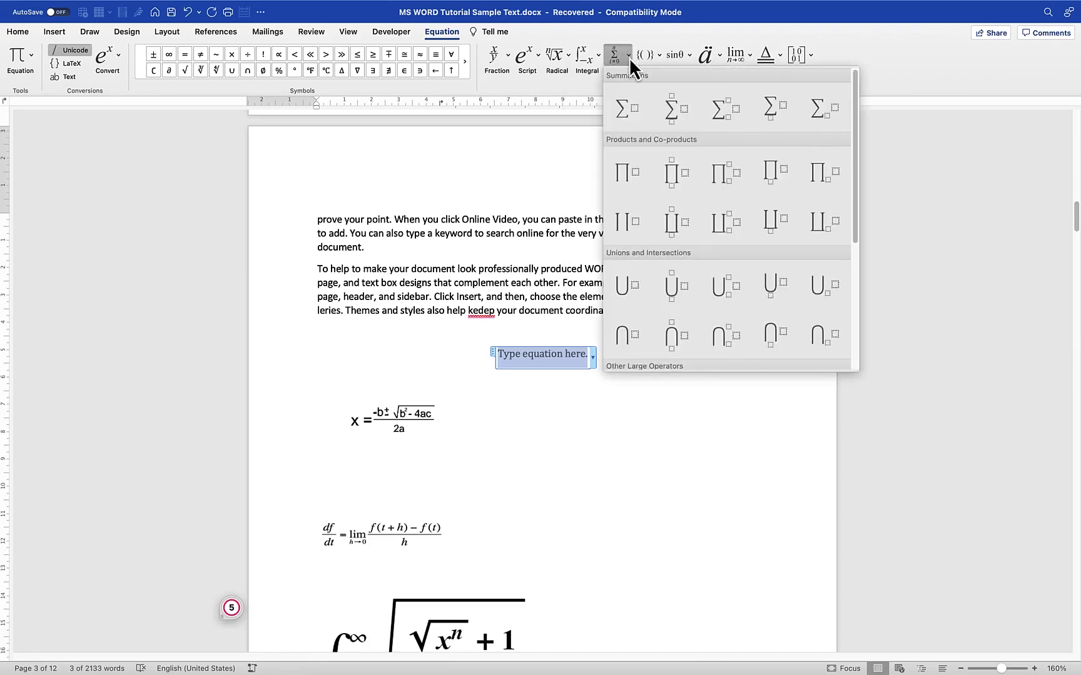
{"action": "scroll", "coordinate": [762, 209], "scroll_direction": "down", "scroll_amount": 4}
{"action": "scroll", "coordinate": [740, 233], "scroll_direction": "up", "scroll_amount": 4}
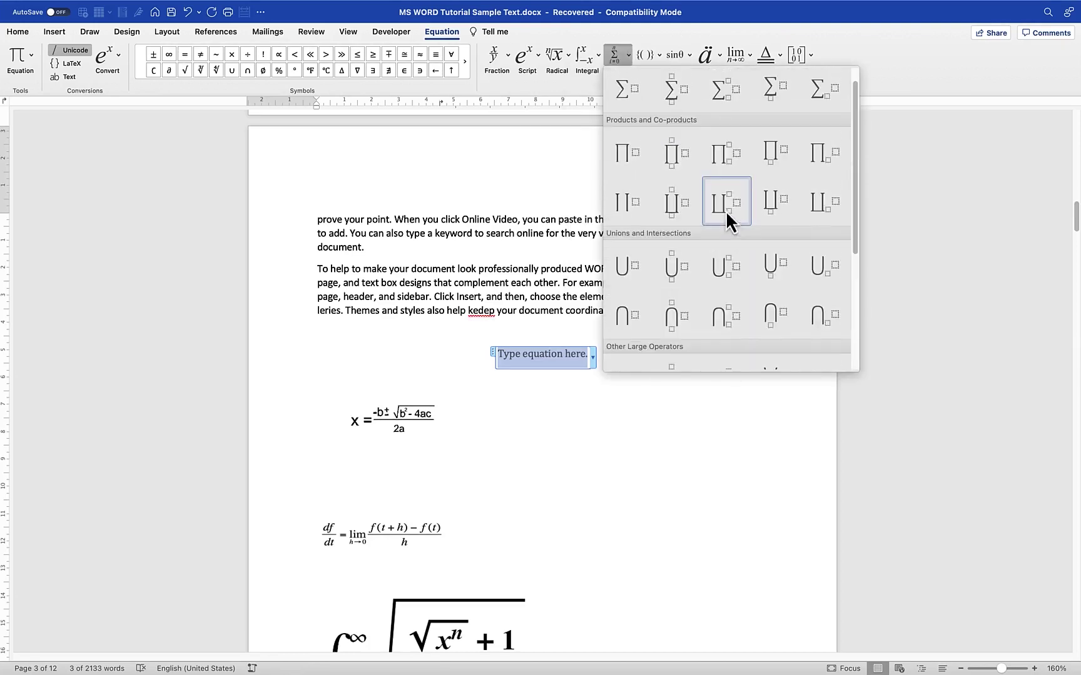
{"action": "left_click", "coordinate": [660, 54]}
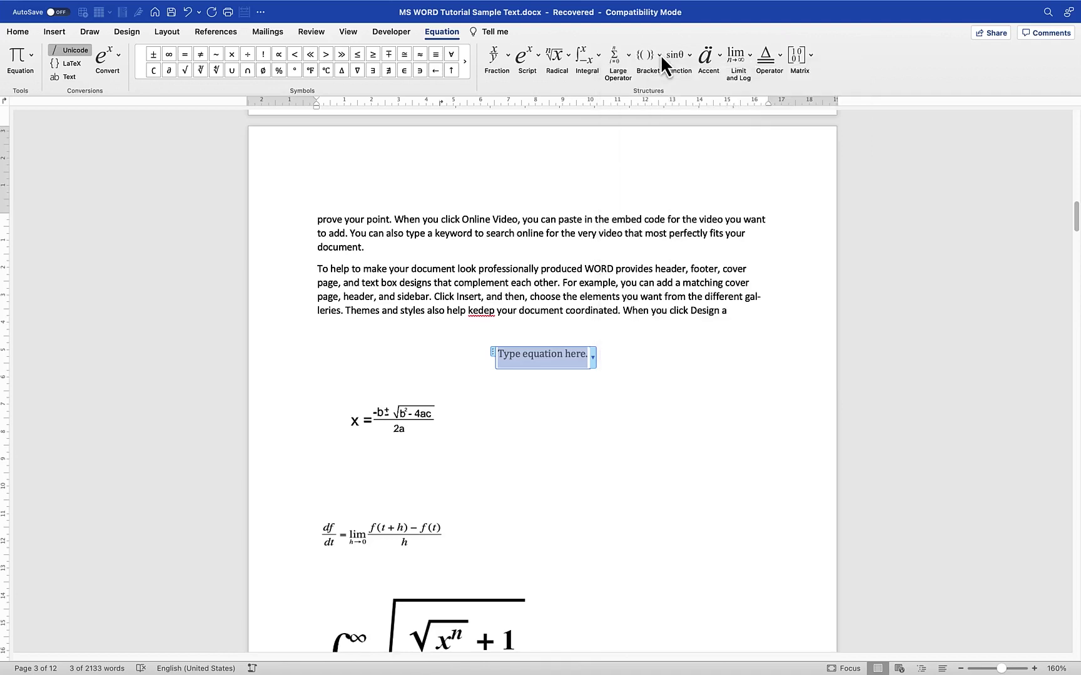
{"action": "left_click", "coordinate": [659, 54]}
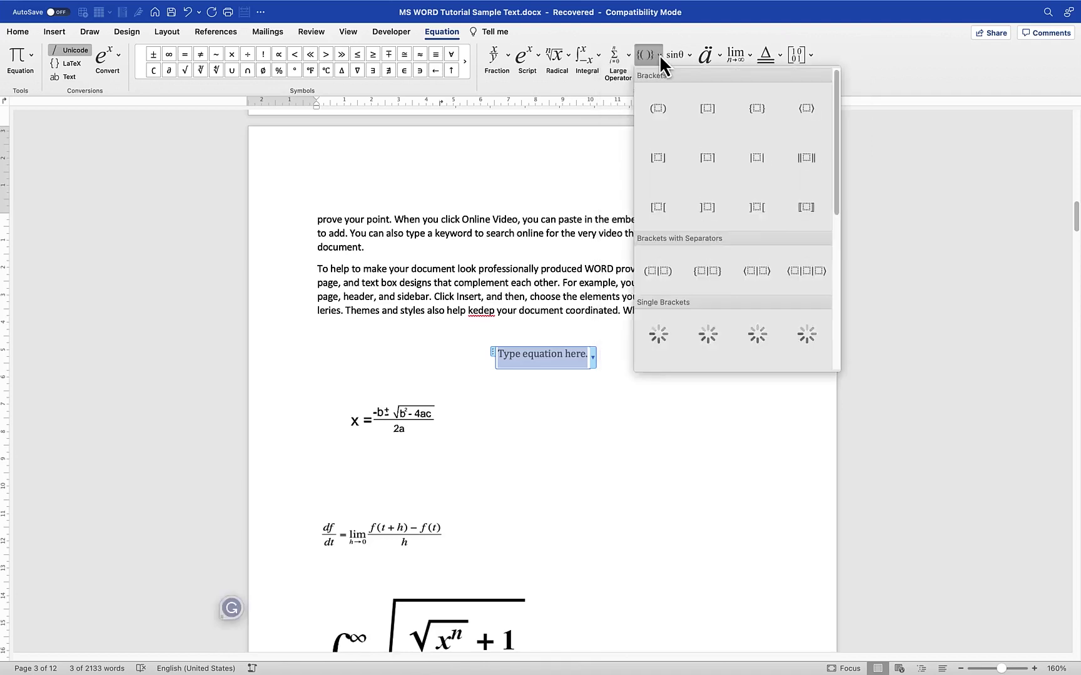
{"action": "scroll", "coordinate": [714, 195], "scroll_direction": "down", "scroll_amount": 1}
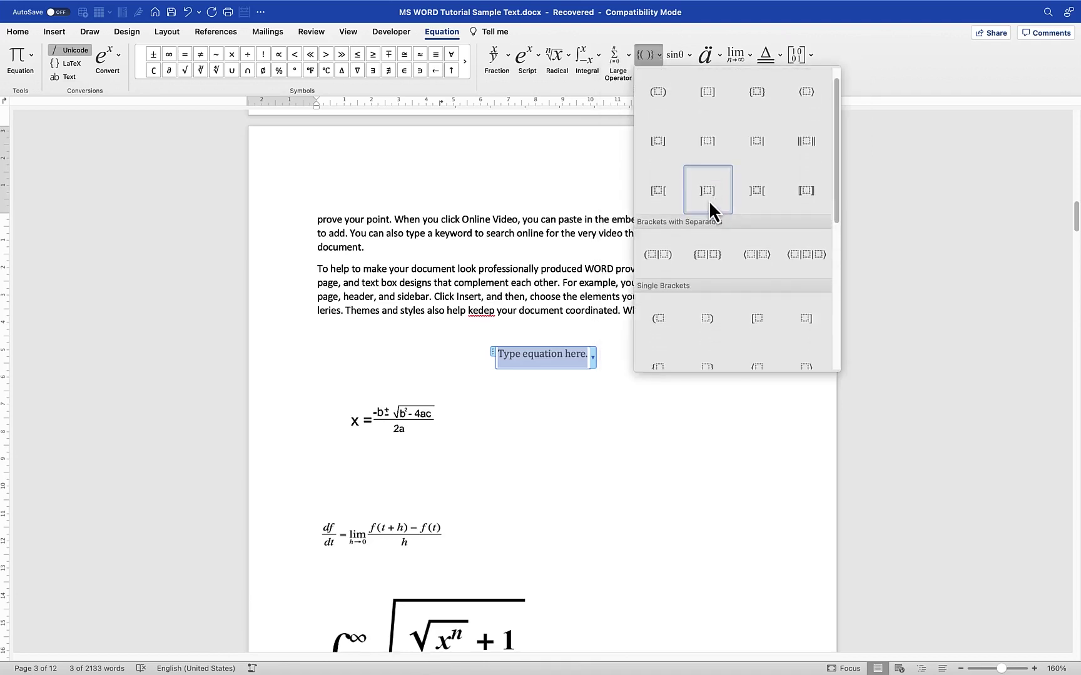
{"action": "scroll", "coordinate": [708, 198], "scroll_direction": "down", "scroll_amount": 5}
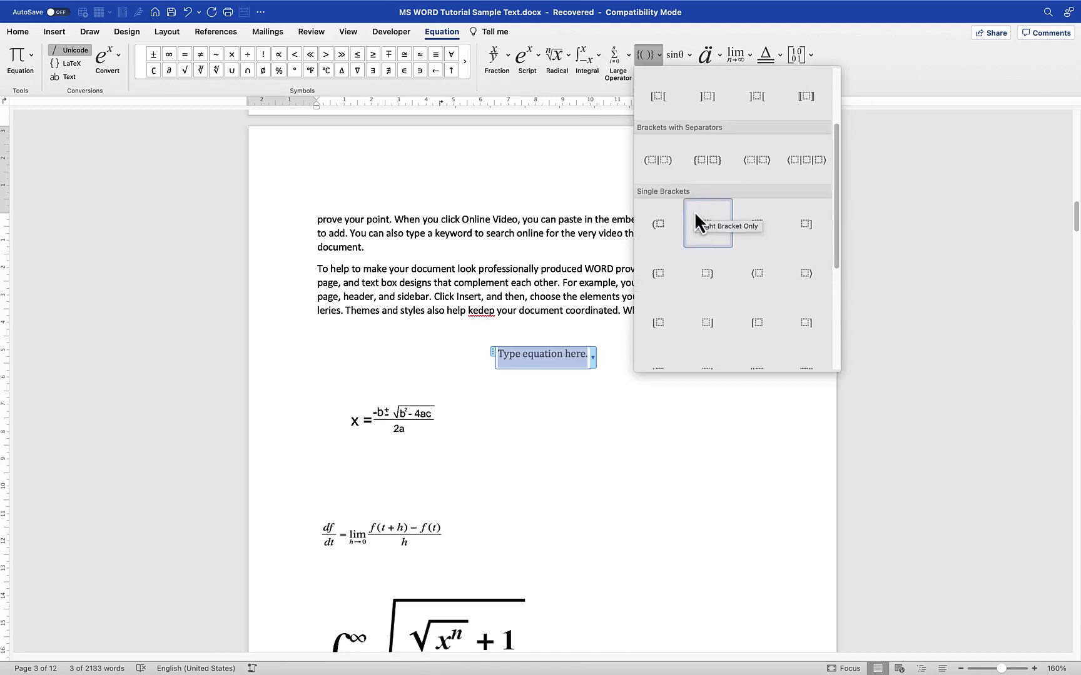
{"action": "scroll", "coordinate": [702, 220], "scroll_direction": "up", "scroll_amount": 3}
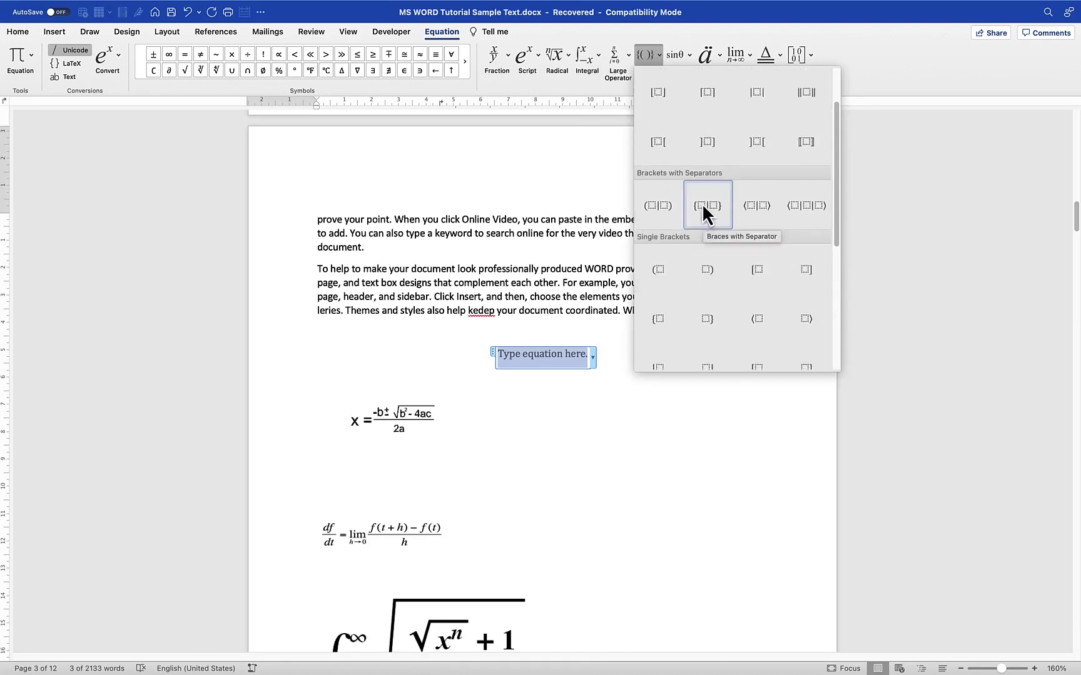
{"action": "scroll", "coordinate": [688, 163], "scroll_direction": "up", "scroll_amount": 1}
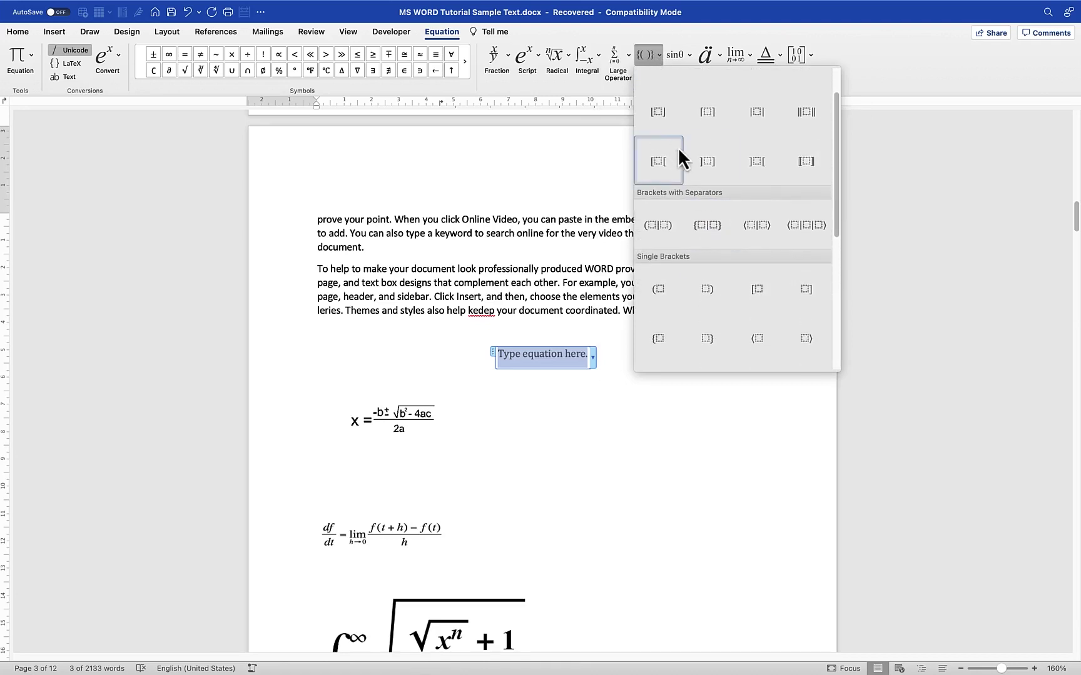
{"action": "scroll", "coordinate": [706, 133], "scroll_direction": "down", "scroll_amount": 5}
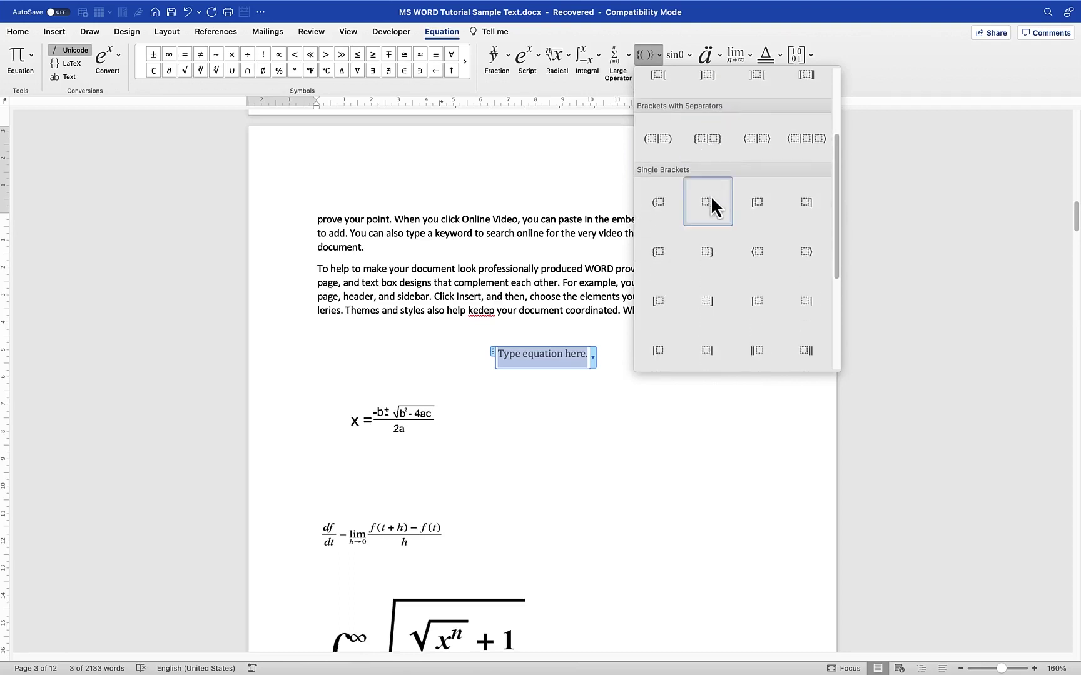
{"action": "scroll", "coordinate": [712, 207], "scroll_direction": "down", "scroll_amount": 7}
{"action": "scroll", "coordinate": [709, 228], "scroll_direction": "down", "scroll_amount": 3}
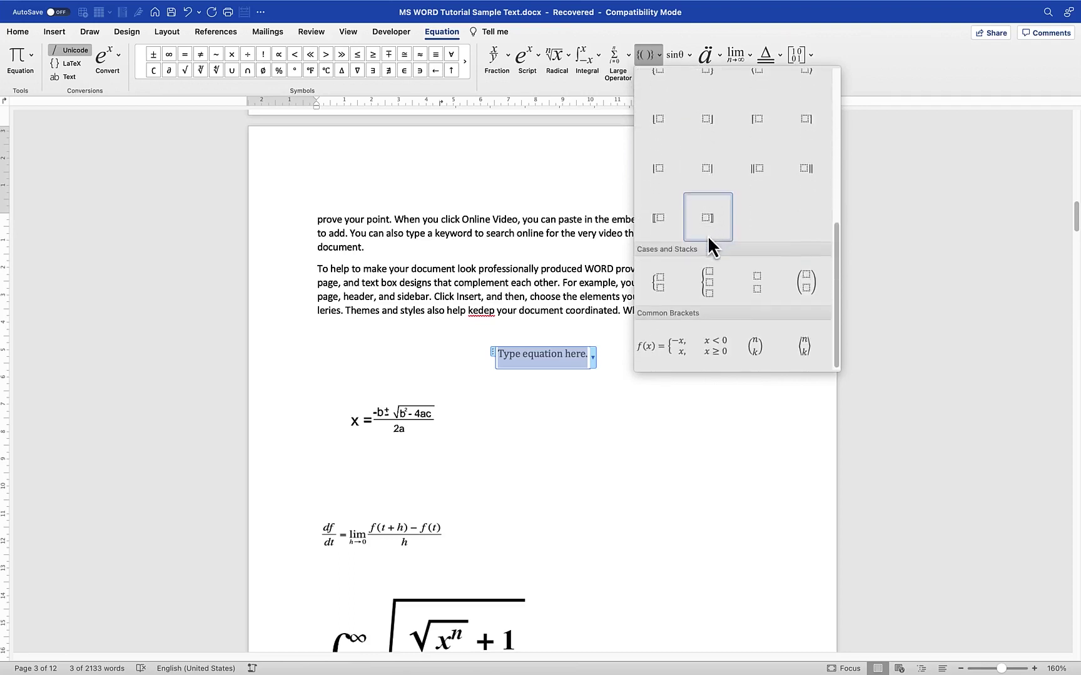
{"action": "scroll", "coordinate": [717, 279], "scroll_direction": "up", "scroll_amount": 15}
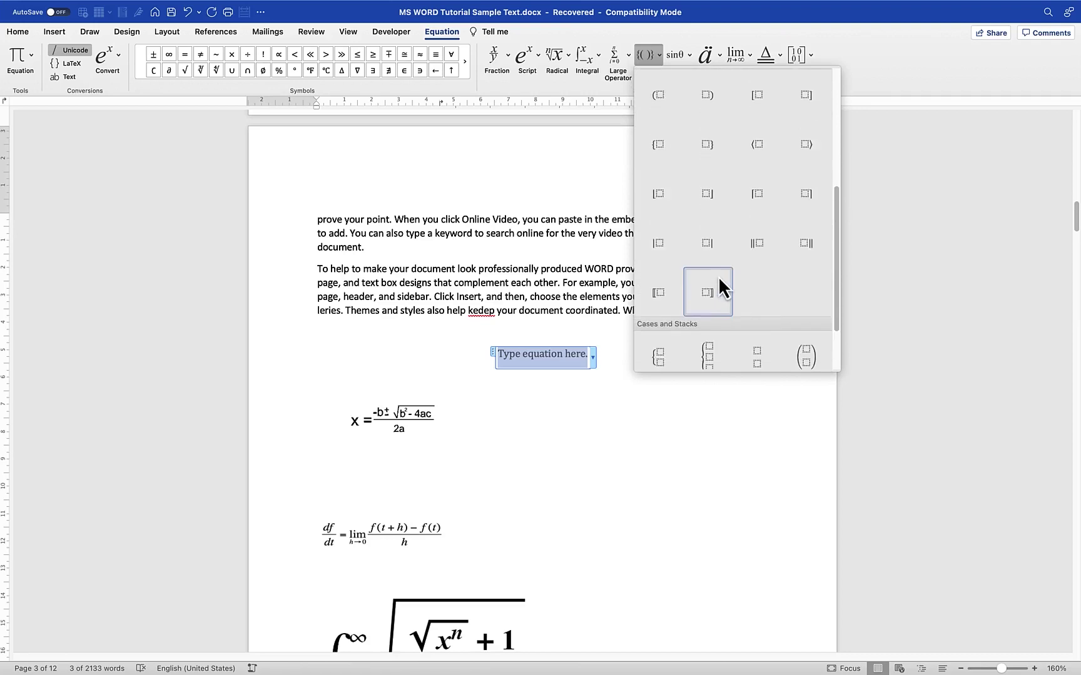
Step: Examine the function, accent, and limit and log structures available for the equation
{"action": "left_click", "coordinate": [689, 56]}
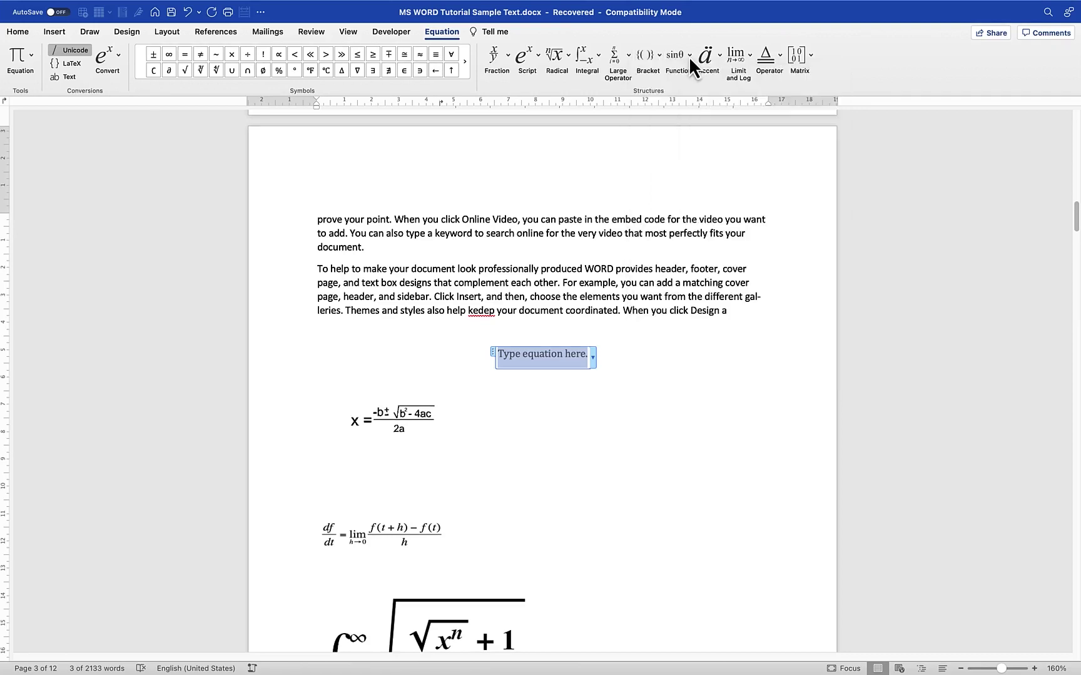
{"action": "left_click", "coordinate": [686, 52]}
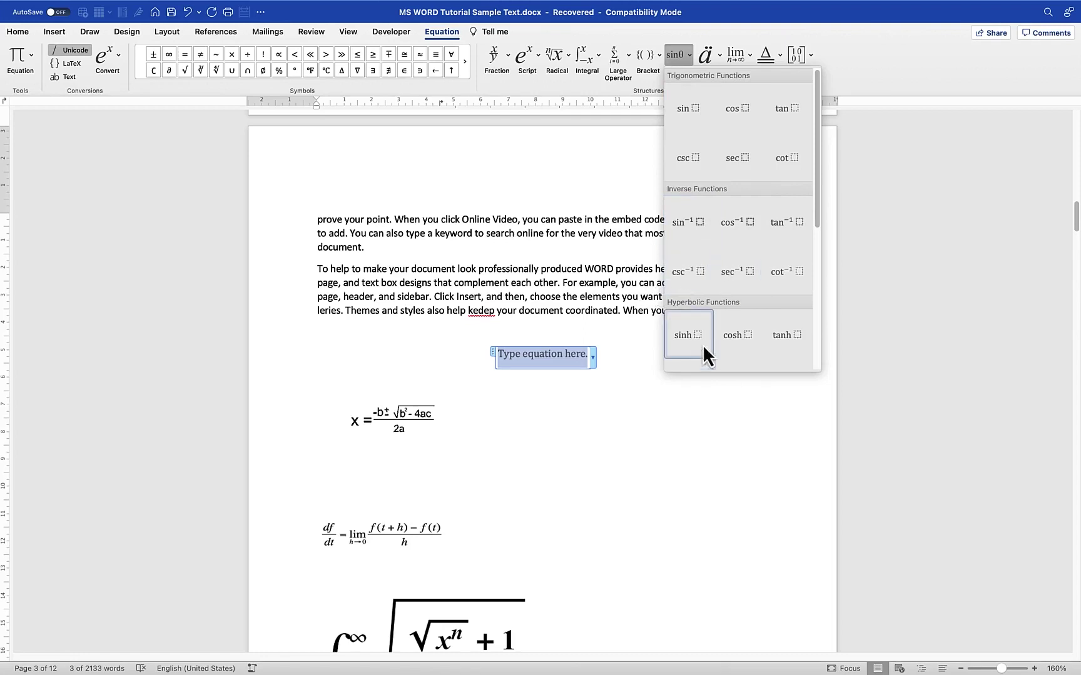
{"action": "left_click", "coordinate": [692, 59]}
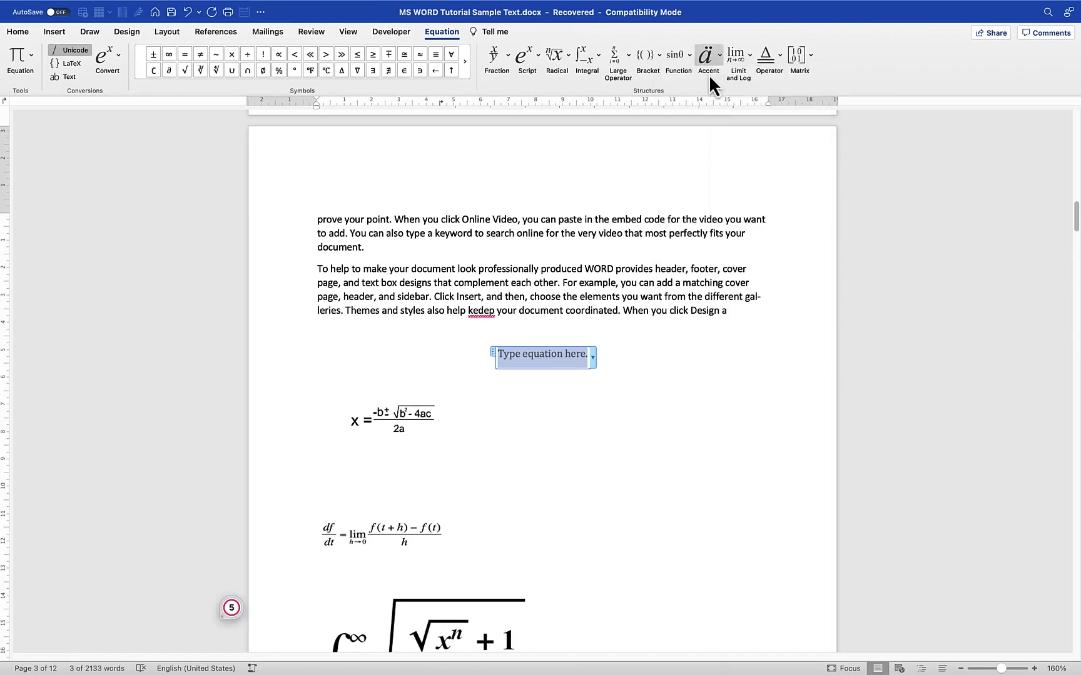
{"action": "left_click", "coordinate": [720, 54]}
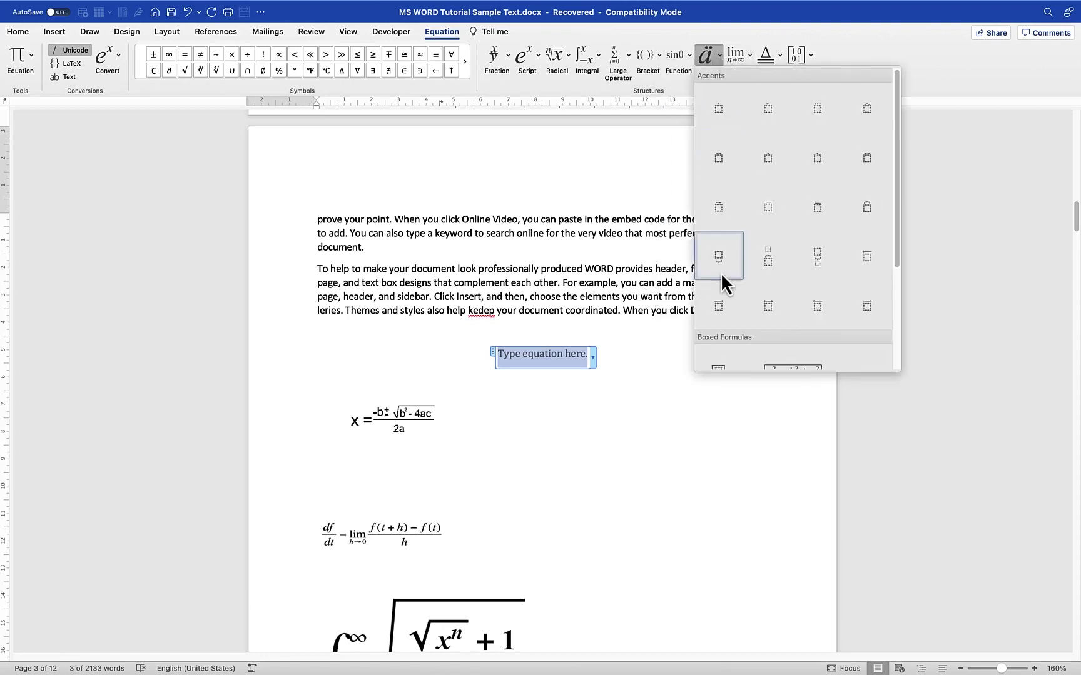
{"action": "scroll", "coordinate": [731, 292], "scroll_direction": "down", "scroll_amount": 5}
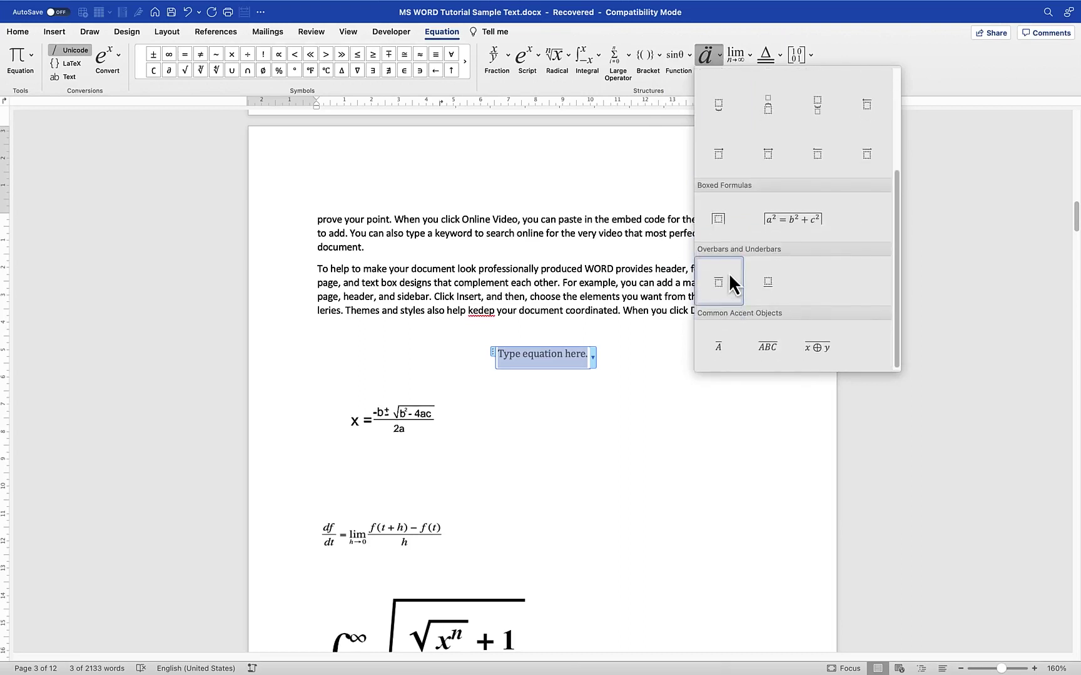
{"action": "scroll", "coordinate": [728, 273], "scroll_direction": "up", "scroll_amount": 5}
{"action": "left_click", "coordinate": [749, 52]}
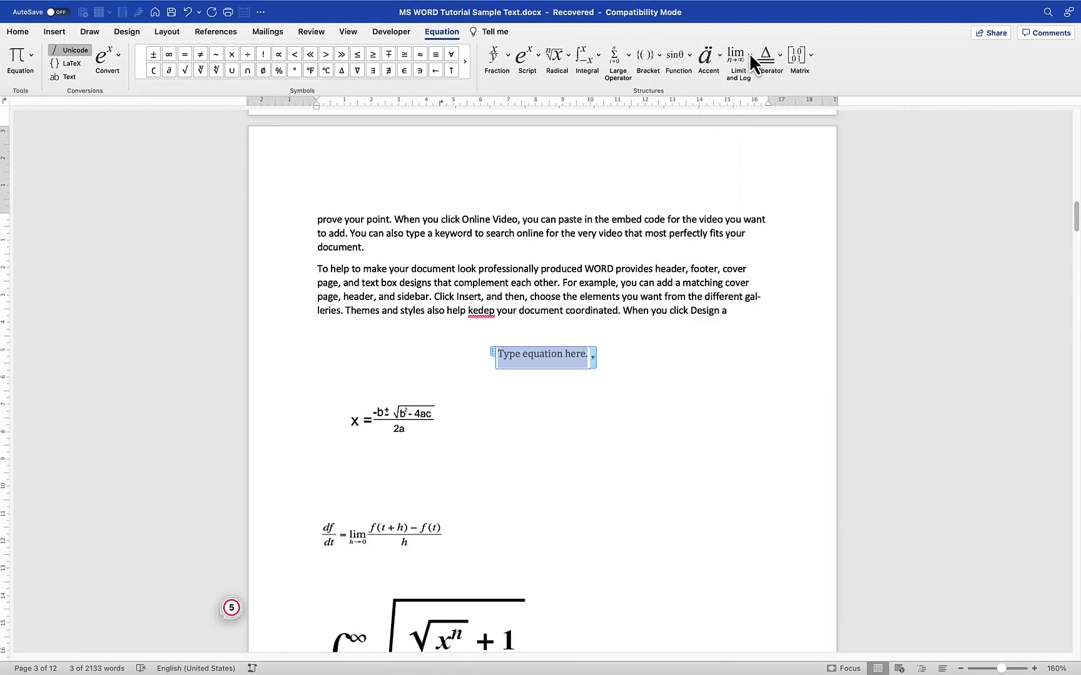
{"action": "left_click", "coordinate": [749, 53]}
{"action": "left_click", "coordinate": [749, 53]}
{"action": "left_click", "coordinate": [749, 52]}
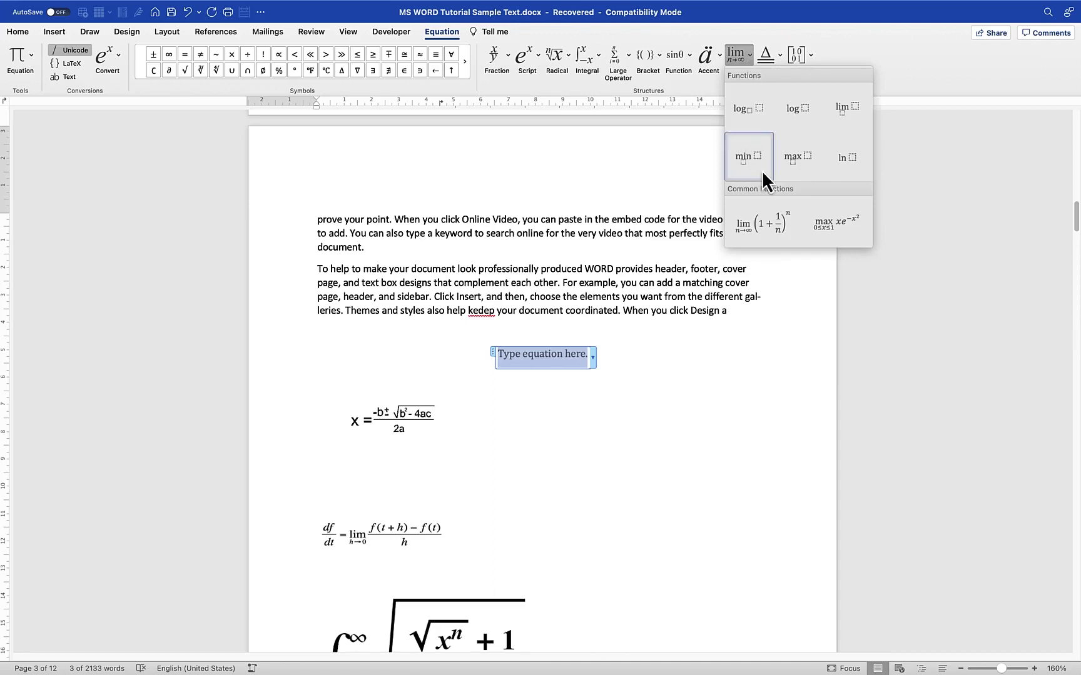
Step: Examine the operator and matrix structures available for the equation, down to the sparse matrices
{"action": "left_click", "coordinate": [780, 55]}
{"action": "left_click", "coordinate": [779, 56]}
{"action": "left_click", "coordinate": [779, 56]}
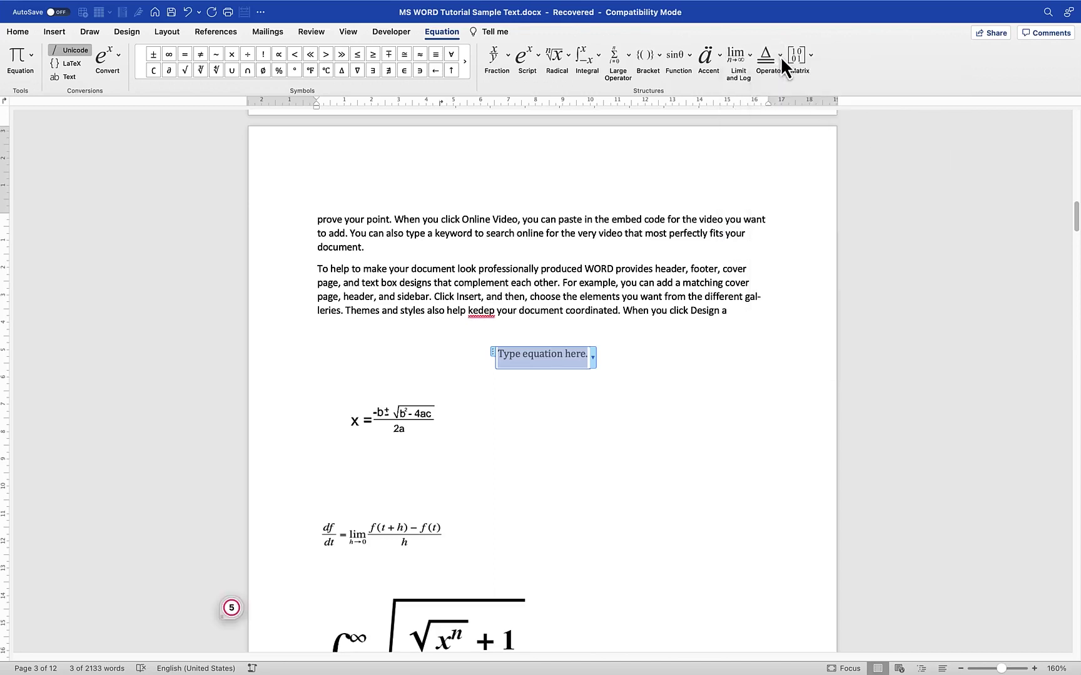
{"action": "left_click", "coordinate": [780, 56]}
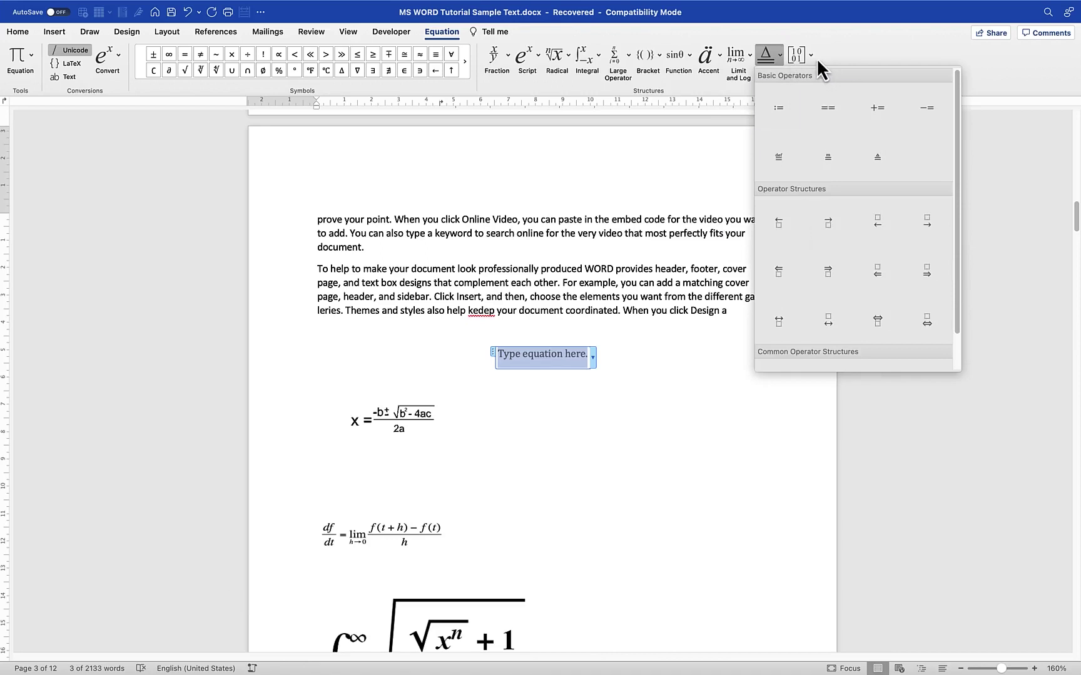
{"action": "left_click", "coordinate": [813, 54]}
{"action": "left_click", "coordinate": [811, 54]}
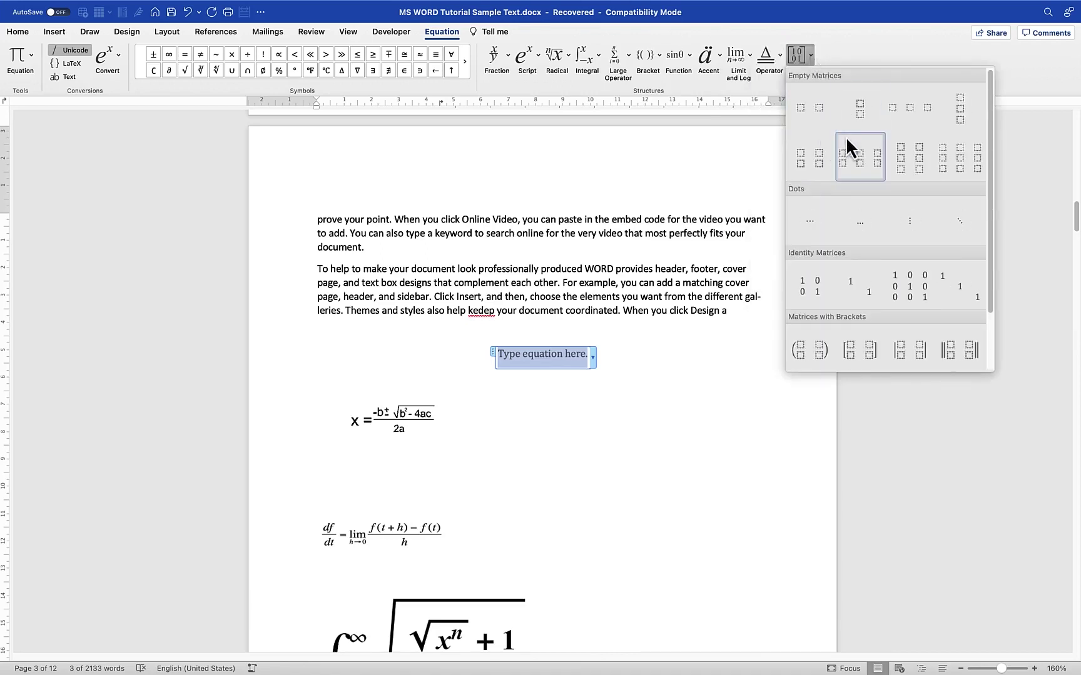
{"action": "scroll", "coordinate": [945, 259], "scroll_direction": "down", "scroll_amount": 2}
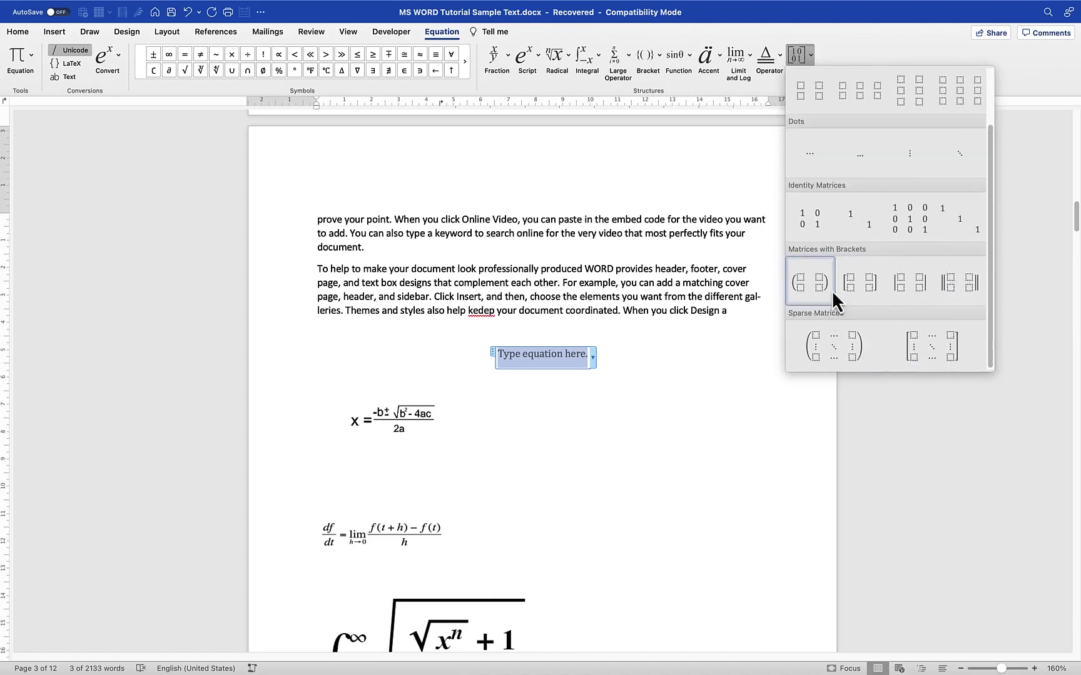
{"action": "scroll", "coordinate": [888, 290], "scroll_direction": "up", "scroll_amount": 2}
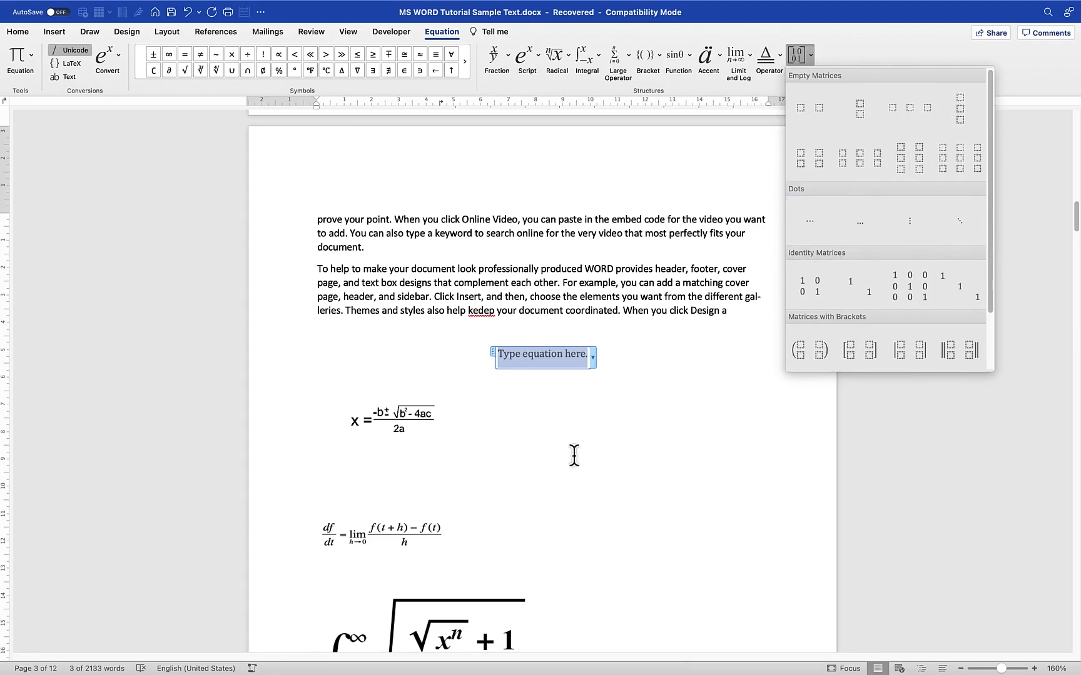
{"action": "left_click", "coordinate": [542, 431]}
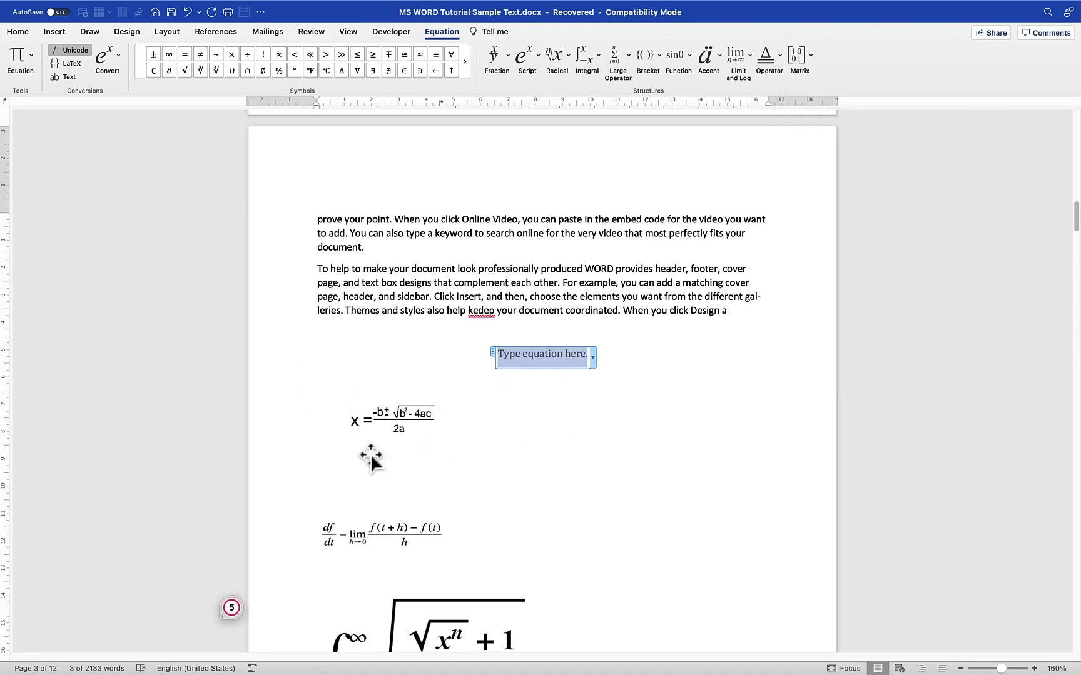
Step: Add two line breaks beside the quadratic formula image and insert a new blank equation below the image
{"action": "left_click", "coordinate": [391, 424]}
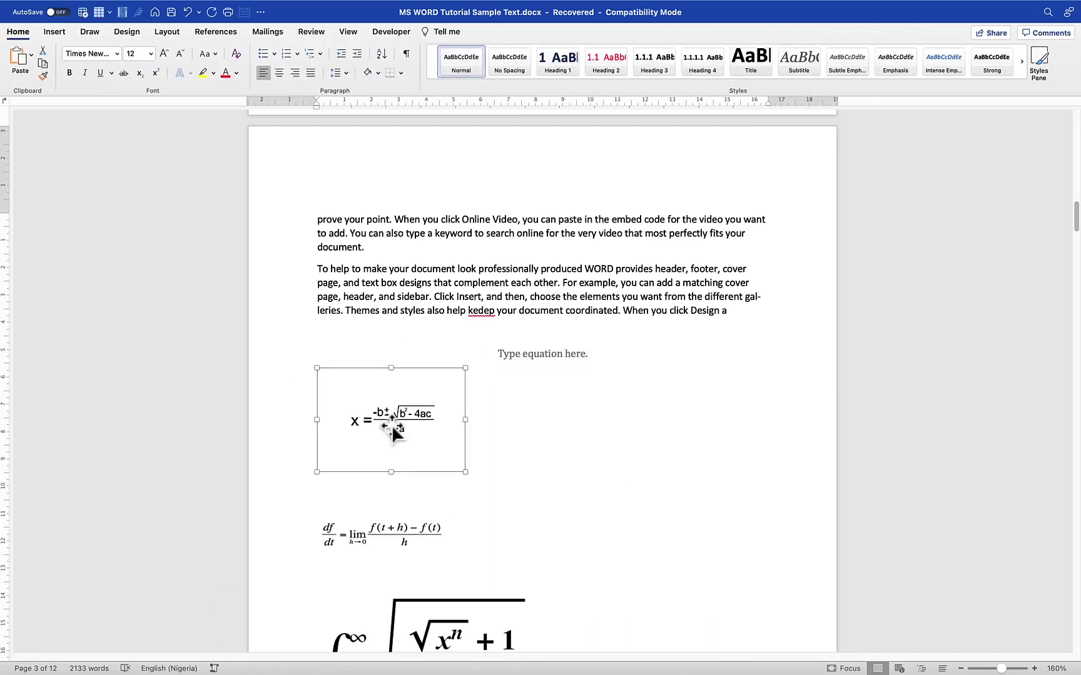
{"action": "left_click", "coordinate": [485, 455]}
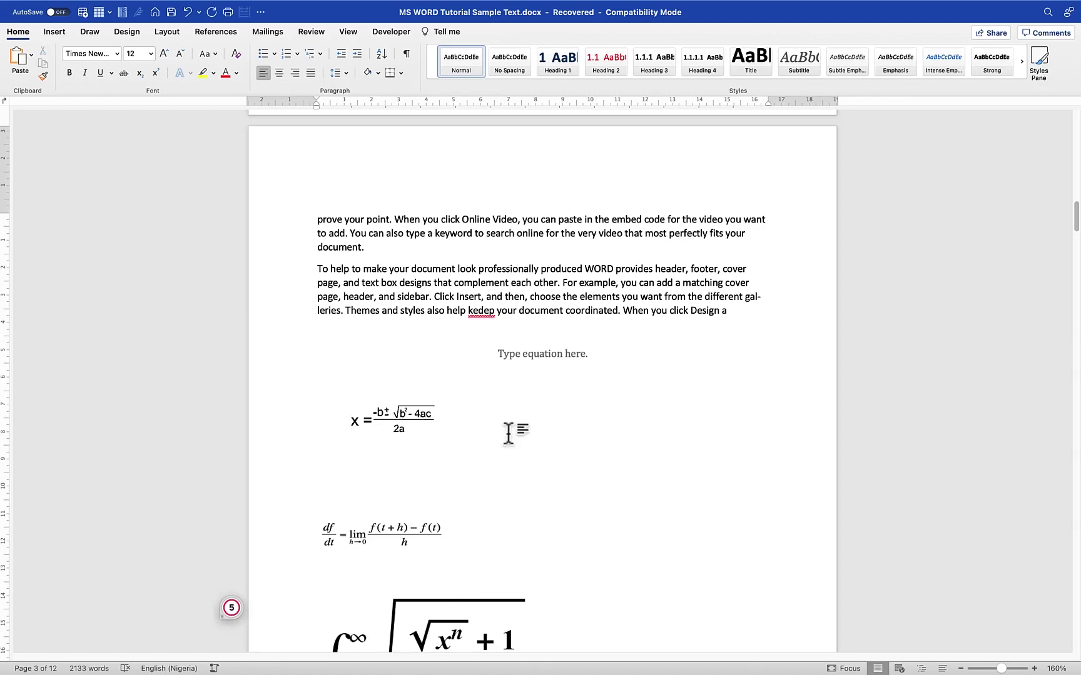
{"action": "key", "text": "Return"}
{"action": "key", "text": "Return"}
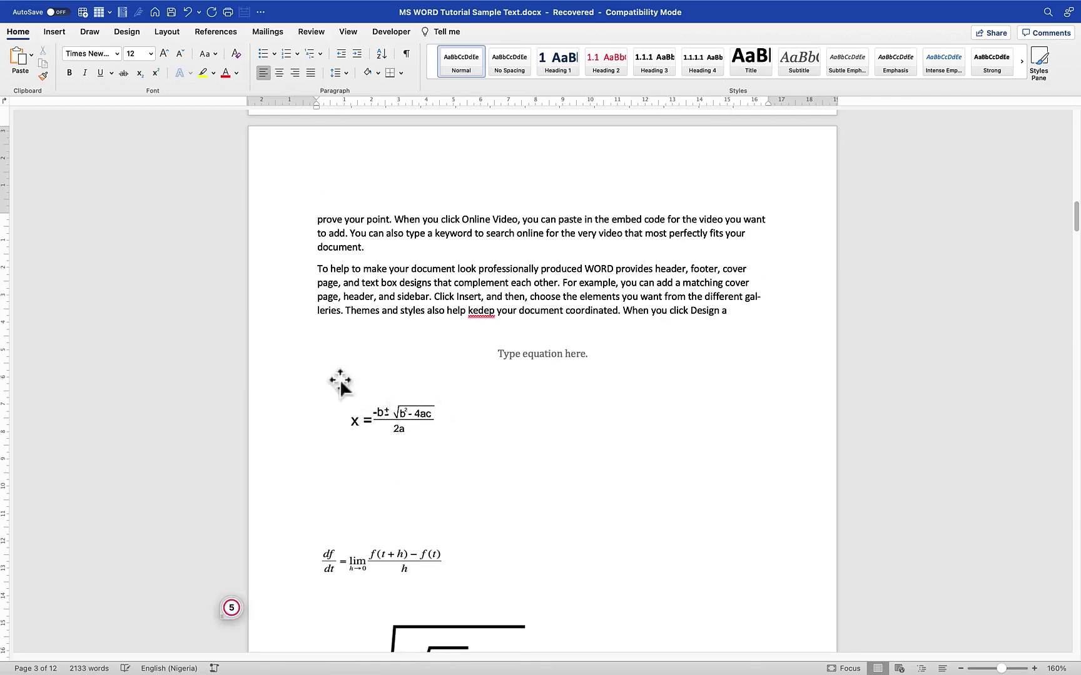
{"action": "left_click", "coordinate": [52, 31]}
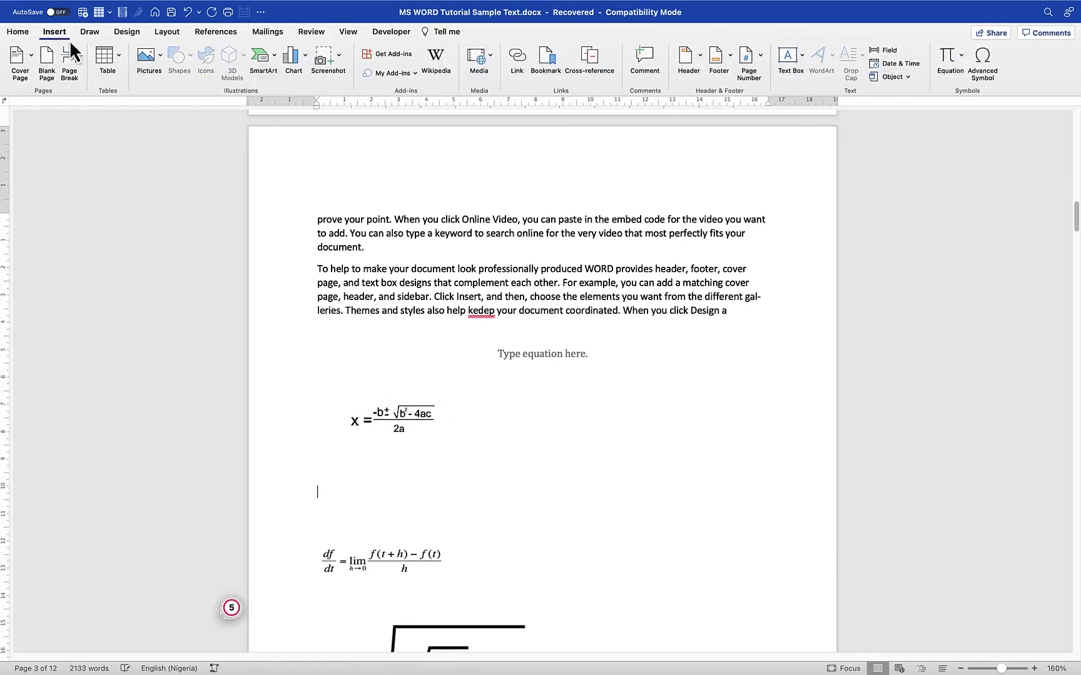
{"action": "left_click", "coordinate": [946, 54]}
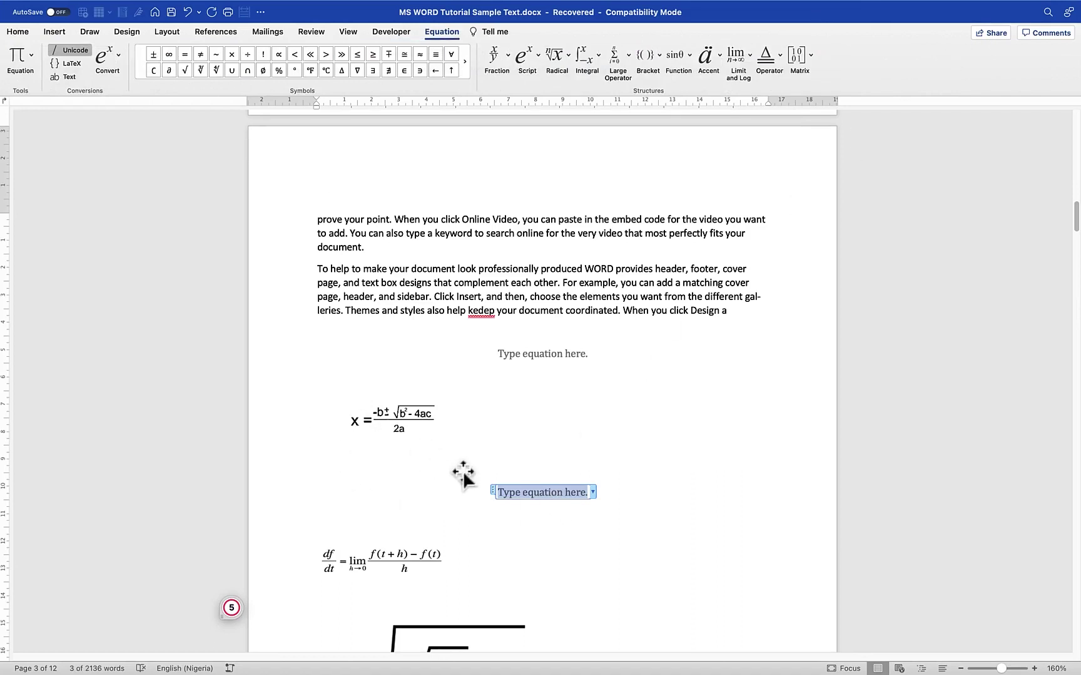
Step: Enter "X =" in the new equation below the quadratic formula image and add an empty stacked fraction after it
{"action": "type", "text": "X"}
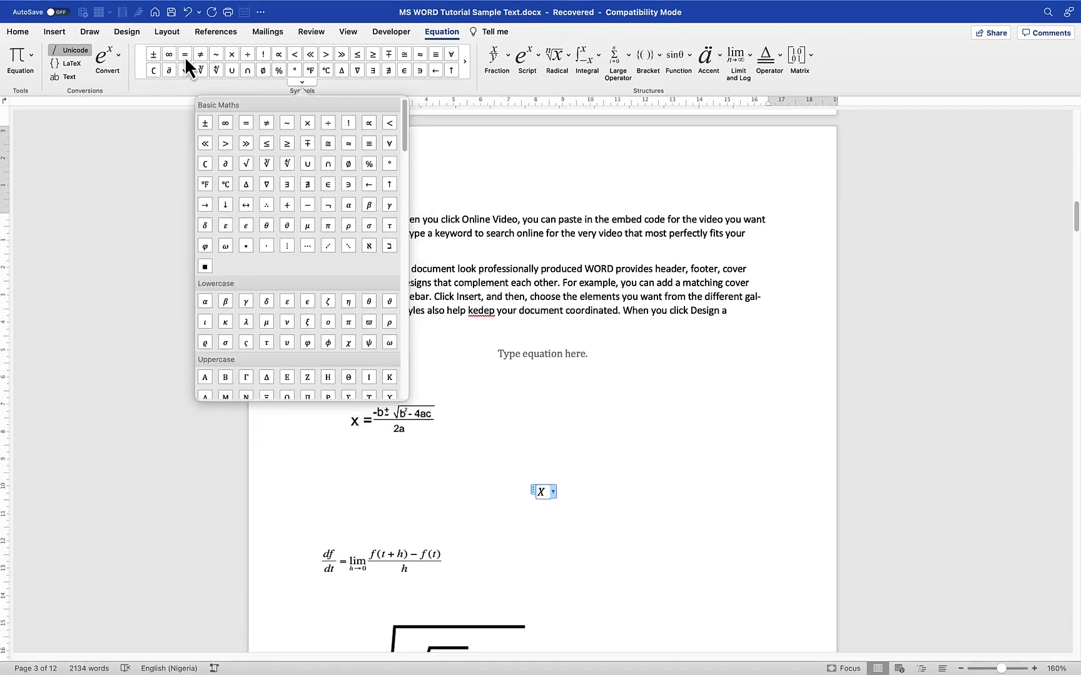
{"action": "left_click", "coordinate": [247, 122]}
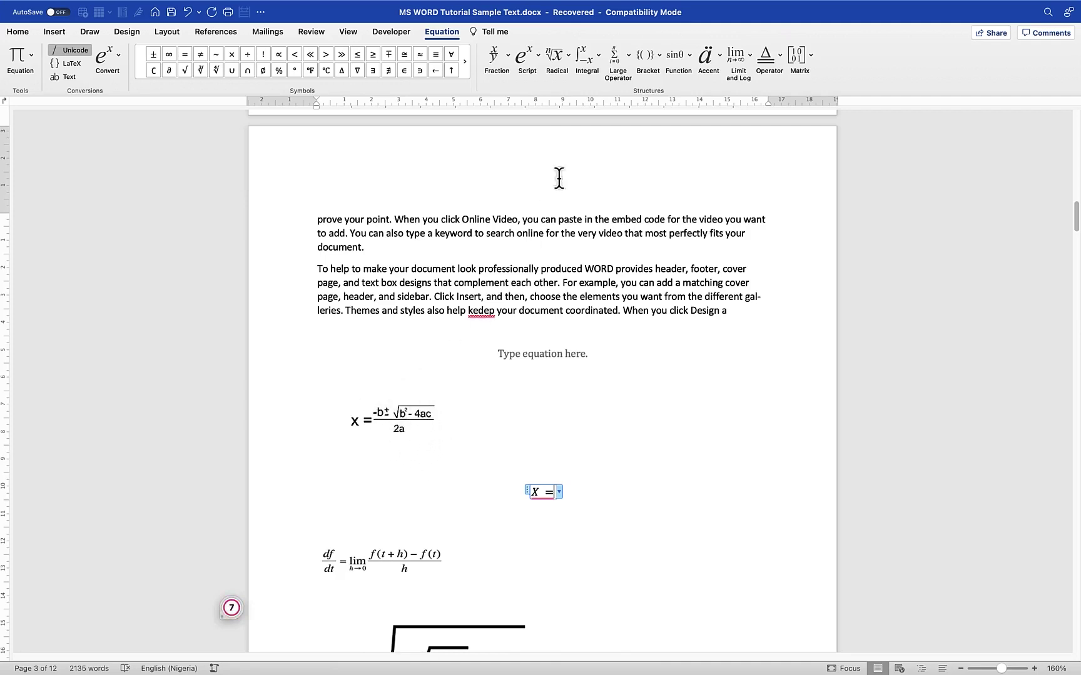
{"action": "left_click", "coordinate": [509, 59]}
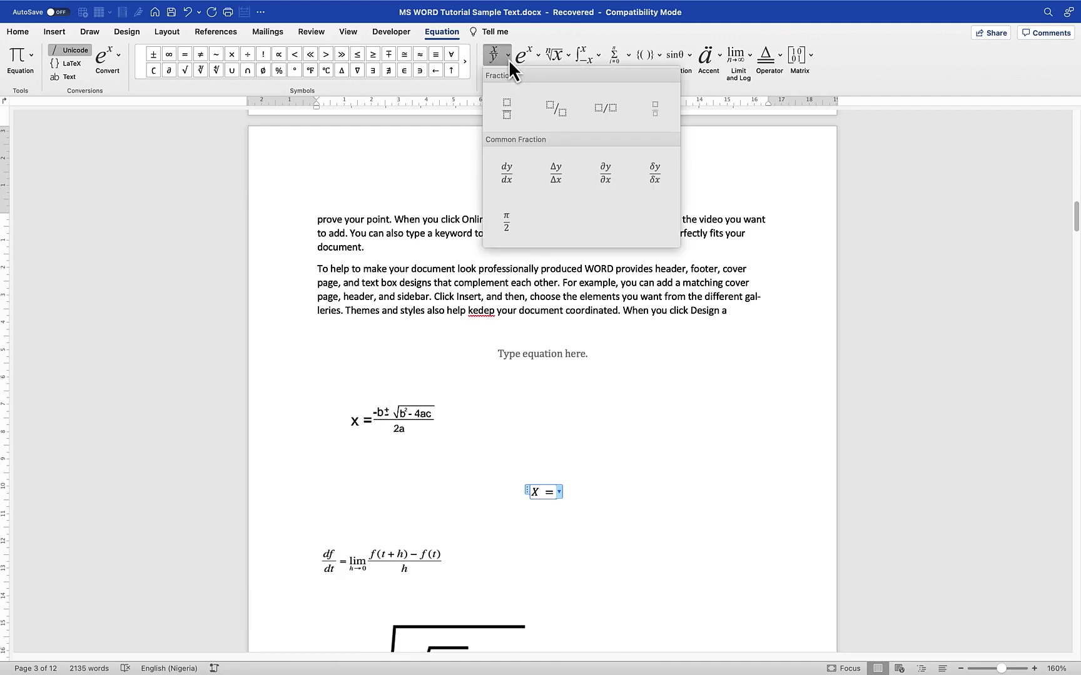
{"action": "left_click", "coordinate": [506, 111]}
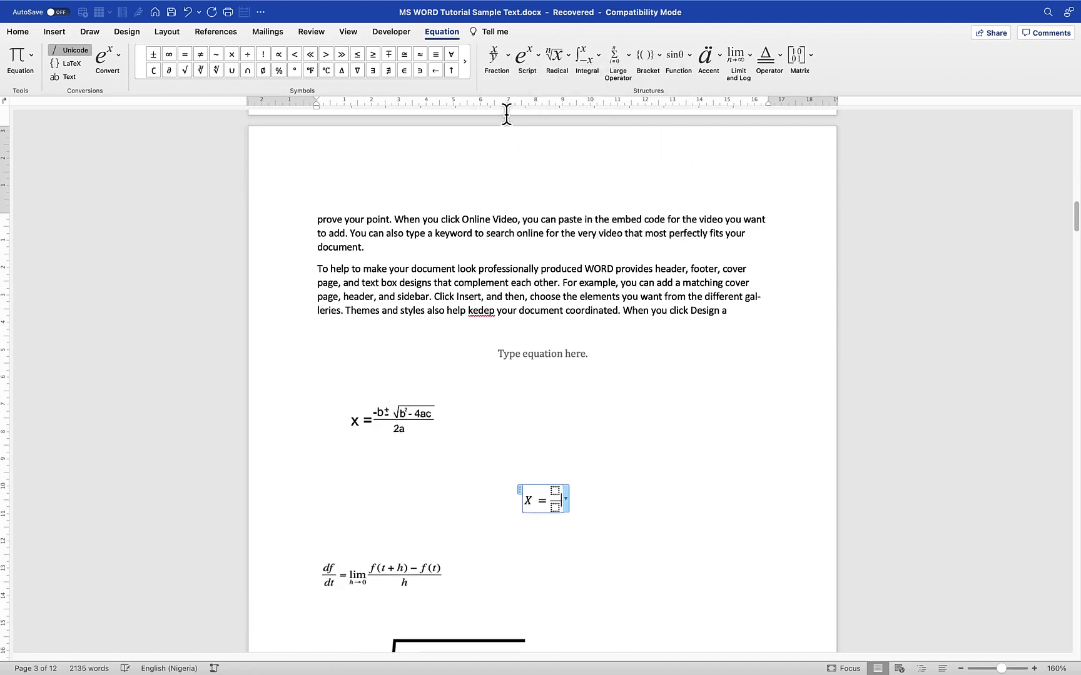
{"action": "key", "text": "Up"}
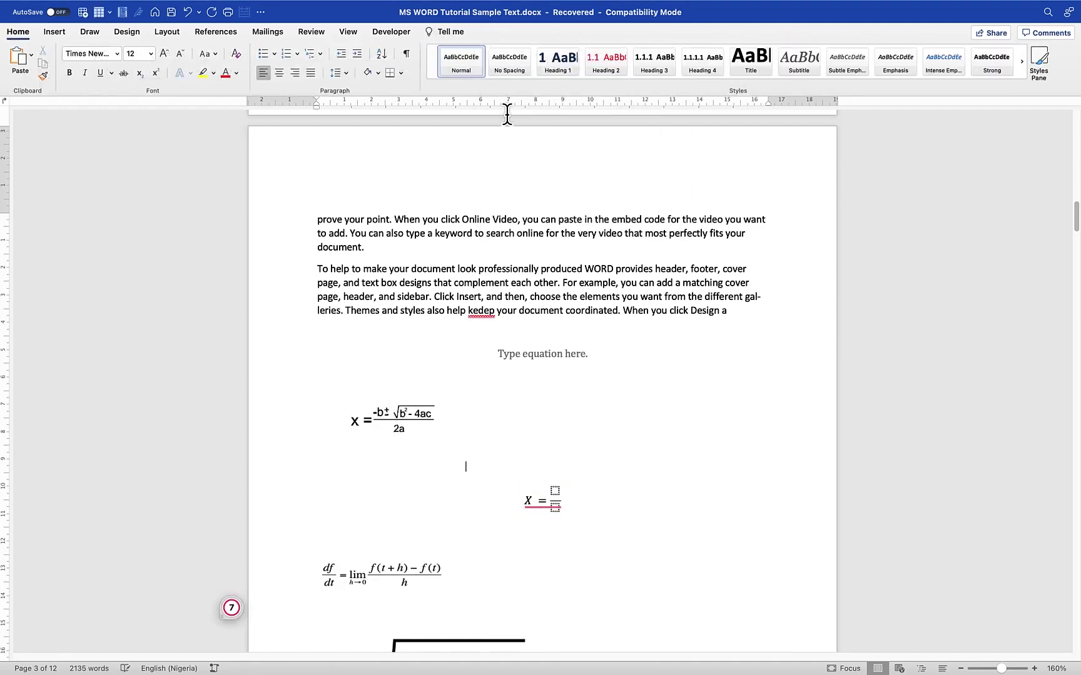
Step: Enter −b ± in the numerator of the fraction in the X = equation
{"action": "left_click", "coordinate": [555, 497]}
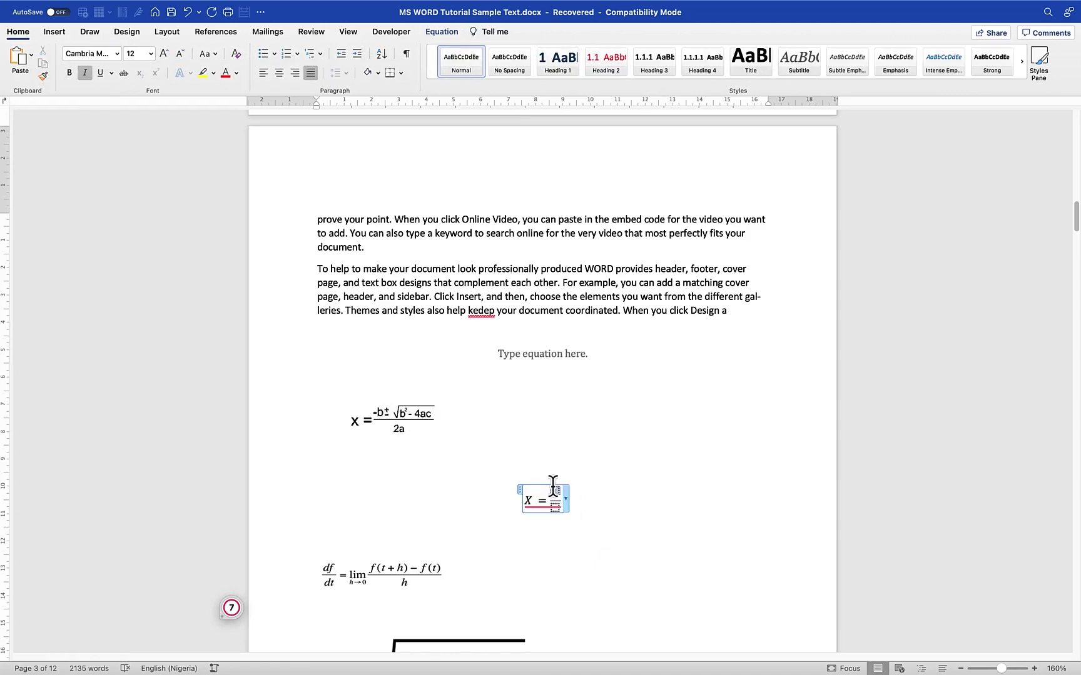
{"action": "mouse_move", "coordinate": [555, 494]}
{"action": "left_click", "coordinate": [432, 36]}
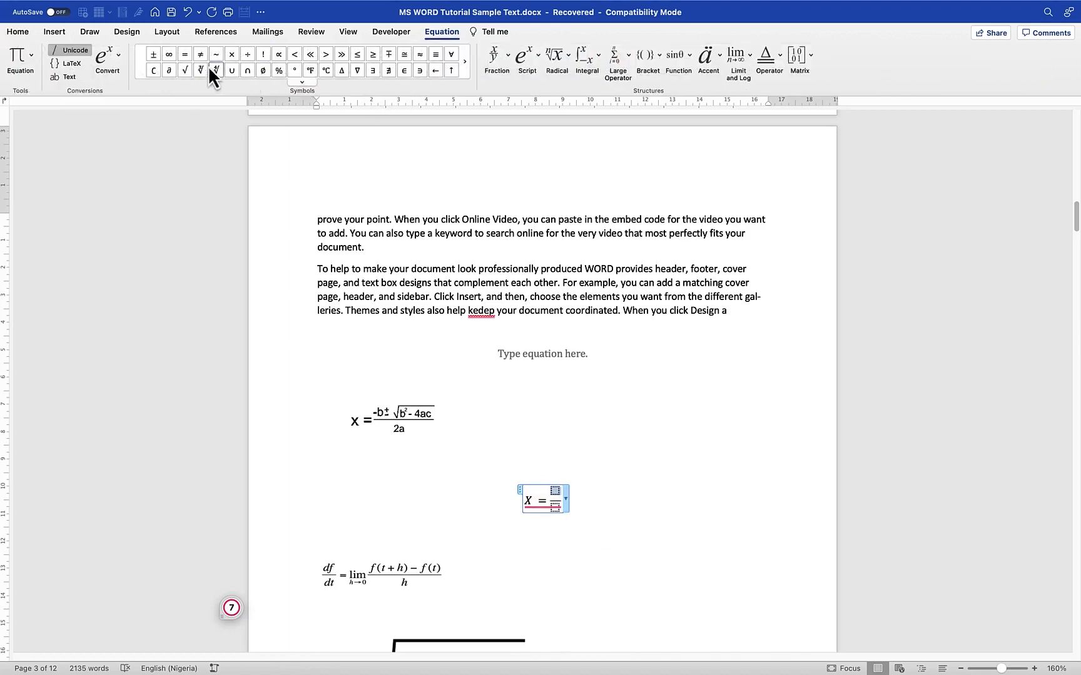
{"action": "left_click", "coordinate": [301, 83]}
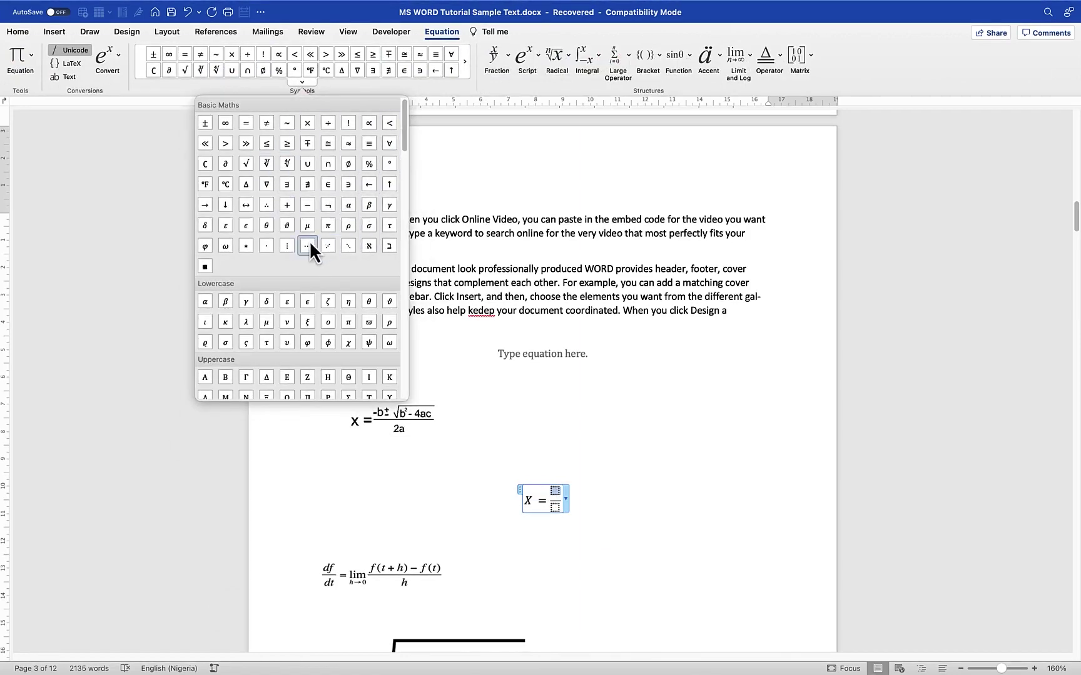
{"action": "left_click", "coordinate": [307, 208]}
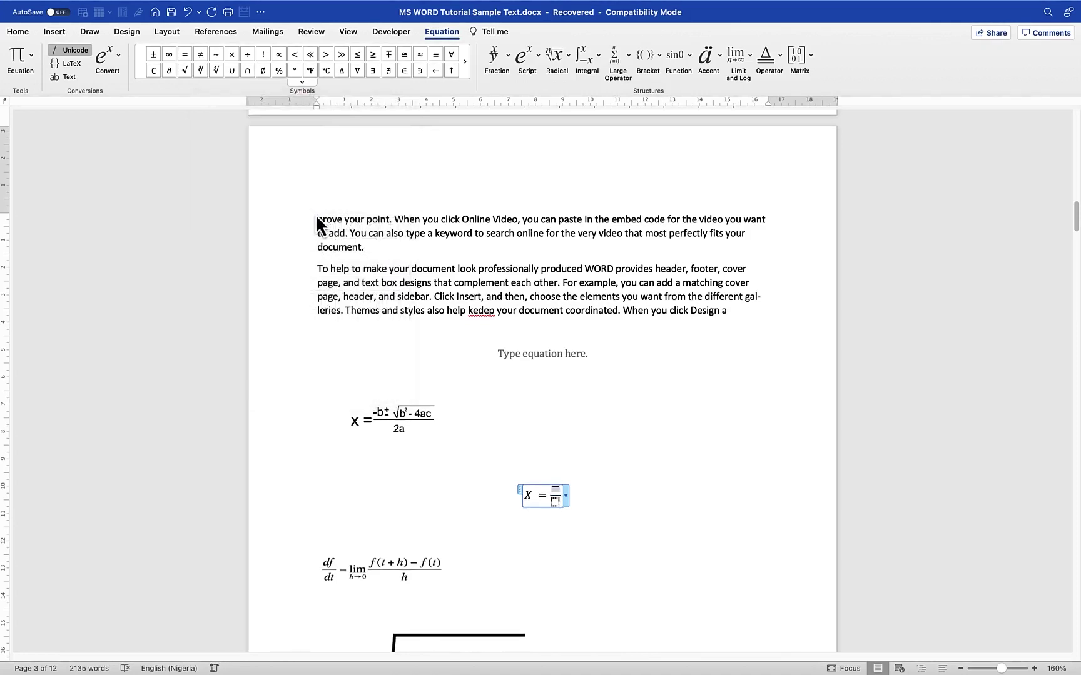
{"action": "type", "text": "b"}
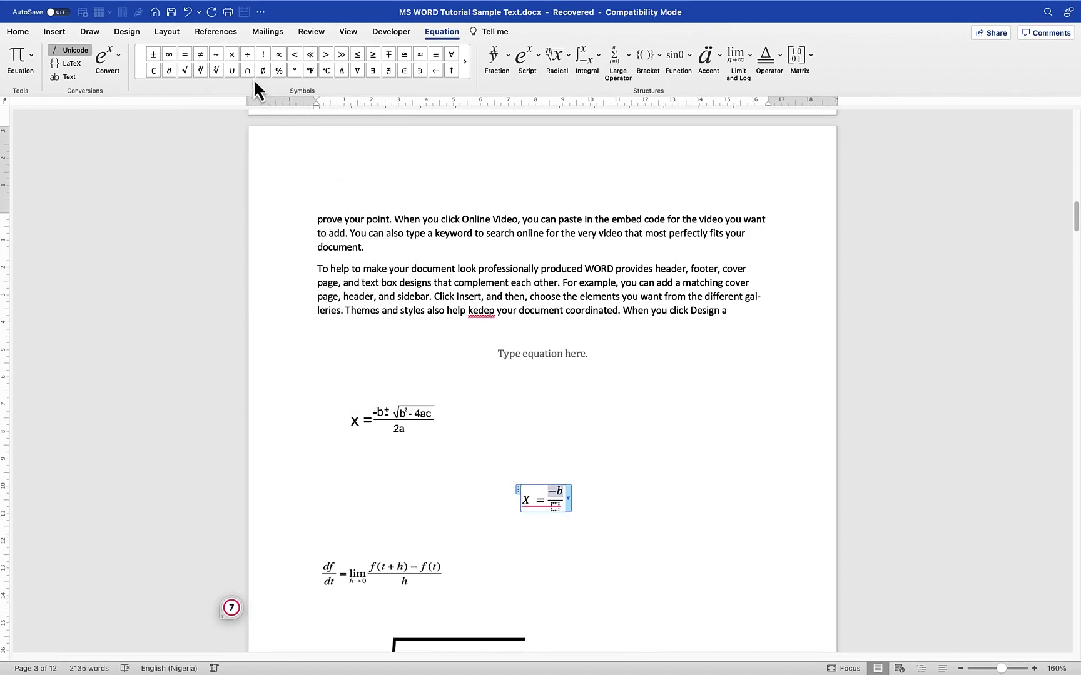
{"action": "left_click", "coordinate": [153, 55]}
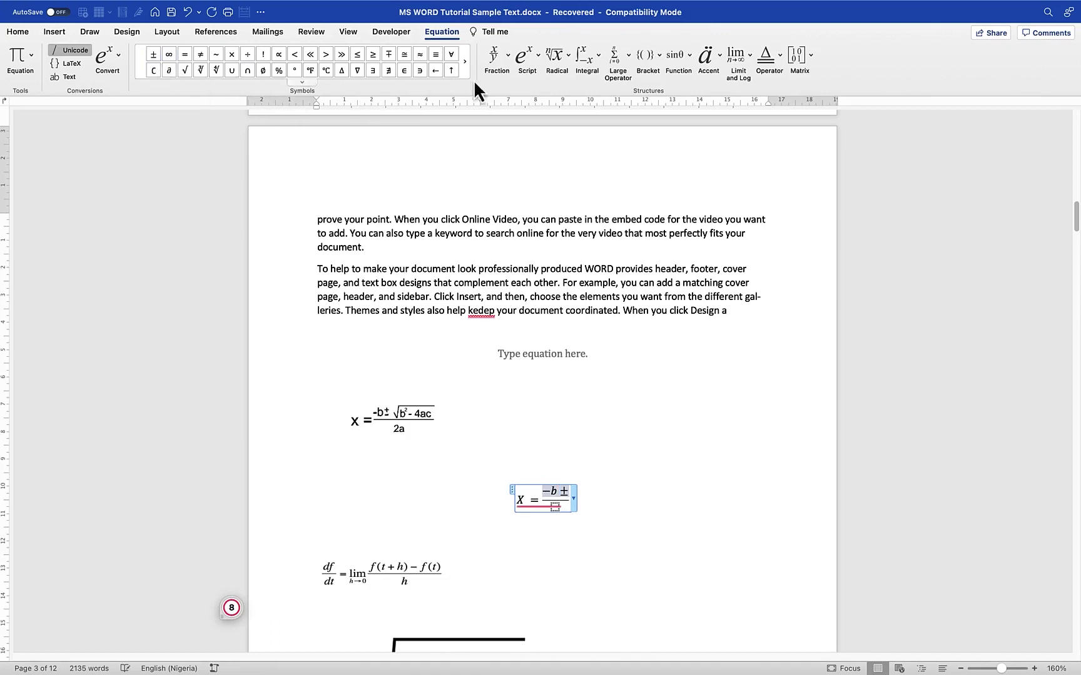
Step: Add a square root after the ± sign in the numerator and enter b with superscript 2 under it
{"action": "left_click", "coordinate": [565, 56]}
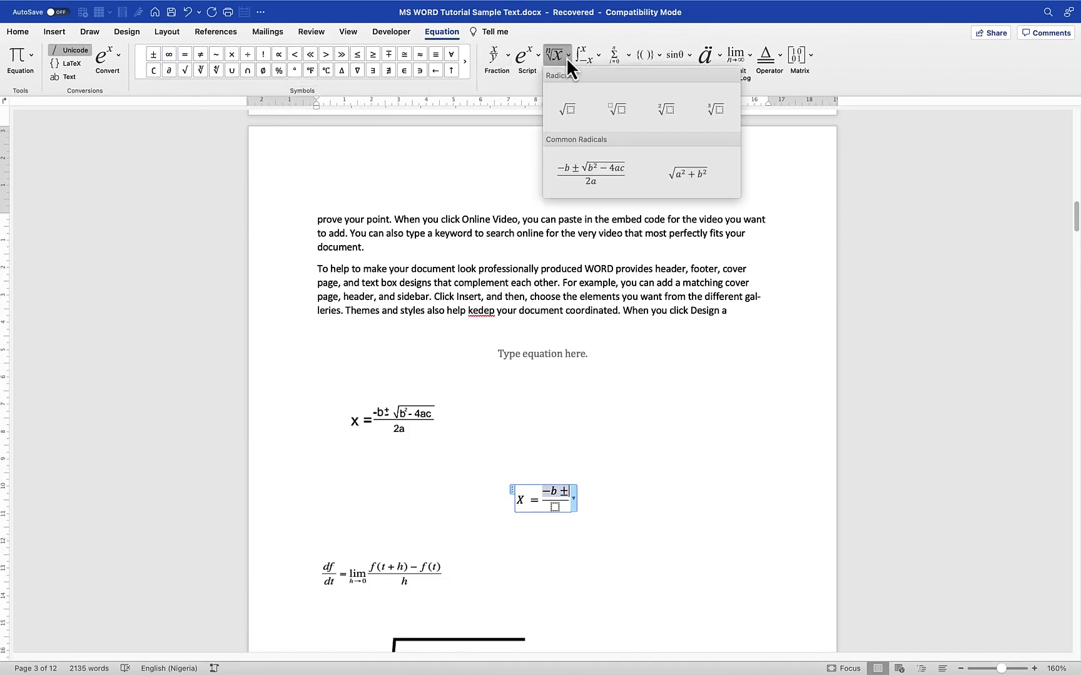
{"action": "left_click", "coordinate": [572, 106]}
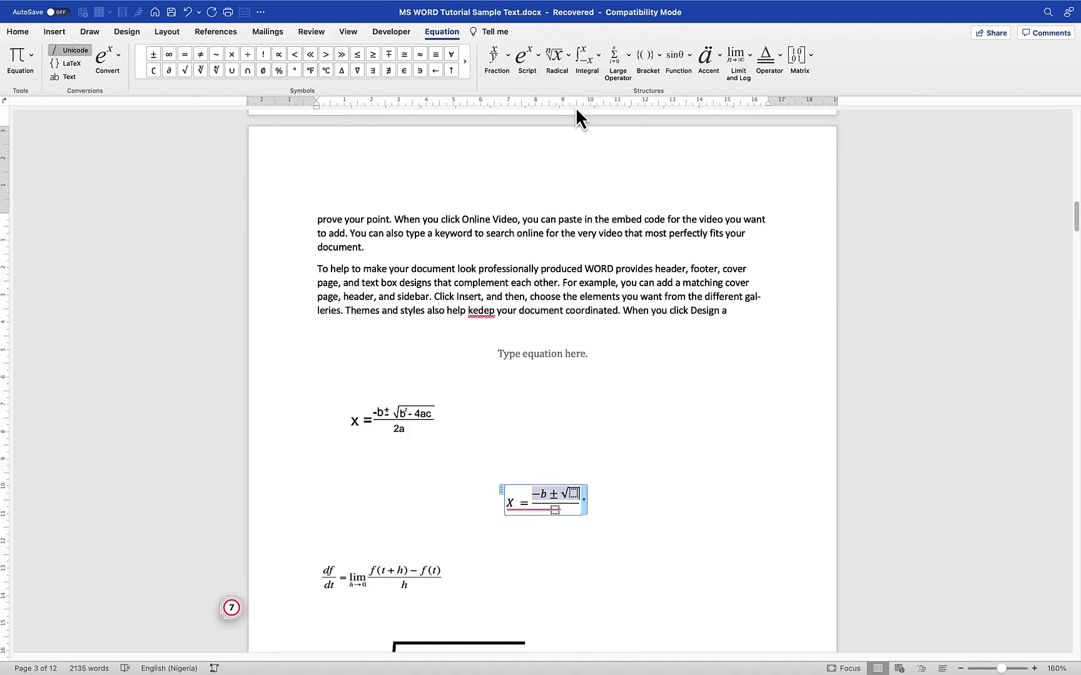
{"action": "left_click", "coordinate": [574, 494]}
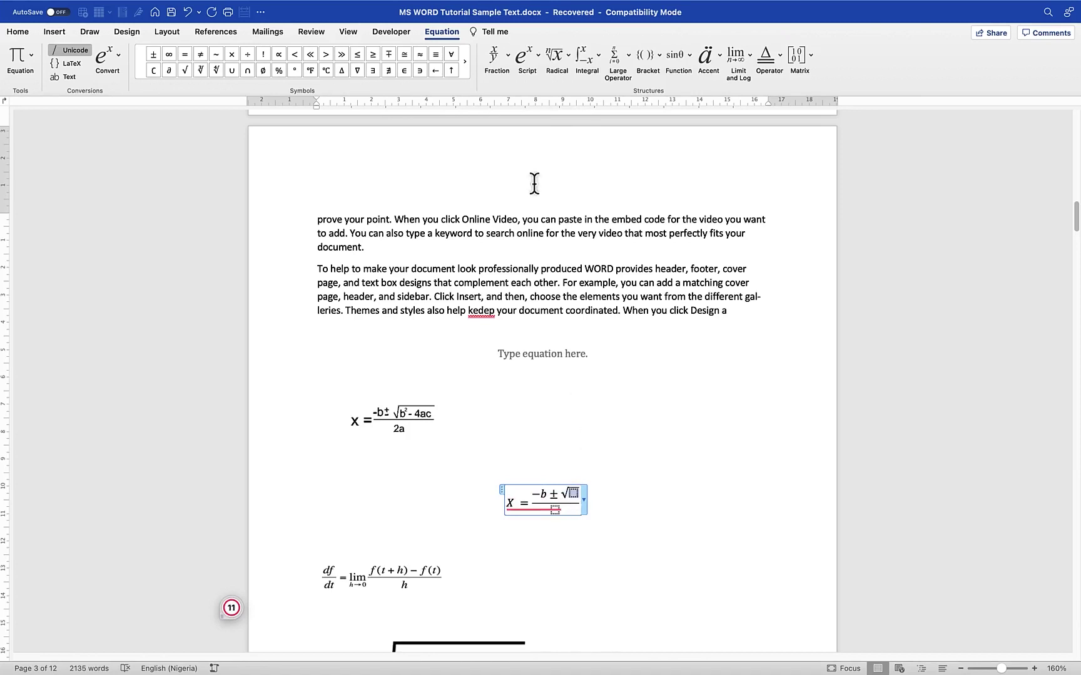
{"action": "left_click", "coordinate": [536, 54]}
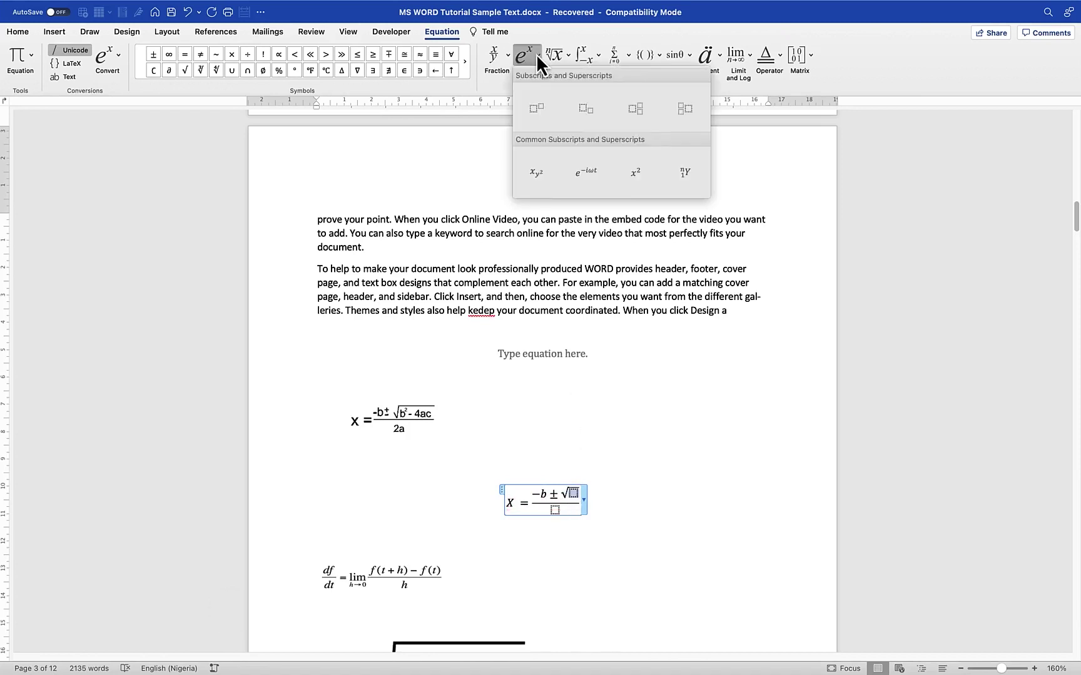
{"action": "left_click", "coordinate": [541, 107]}
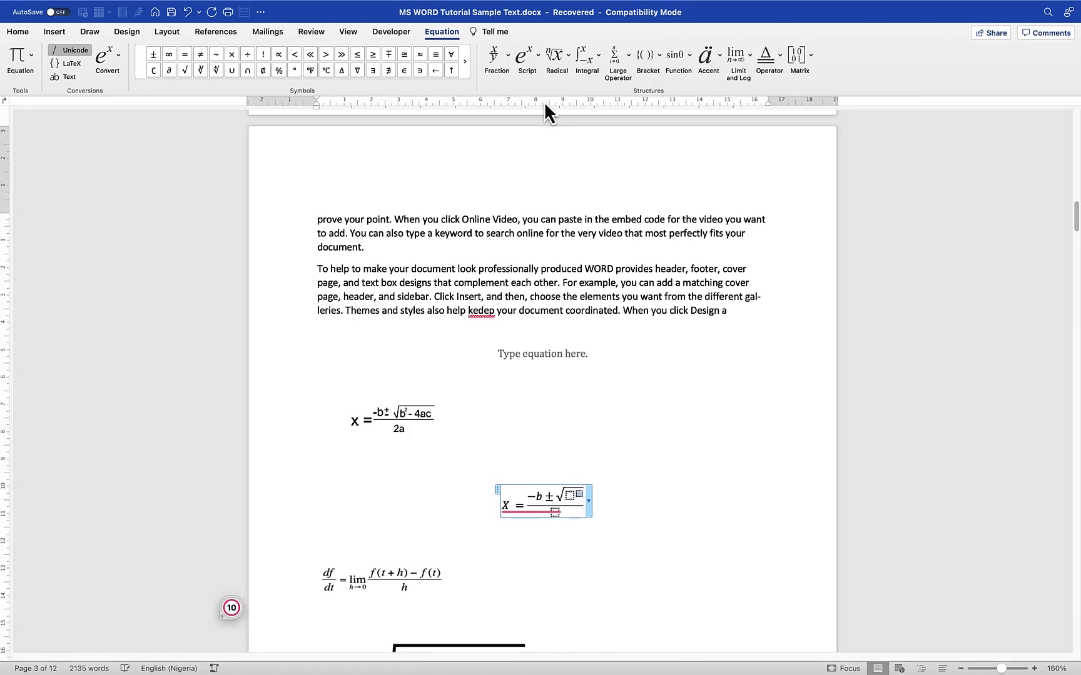
{"action": "type", "text": "b"}
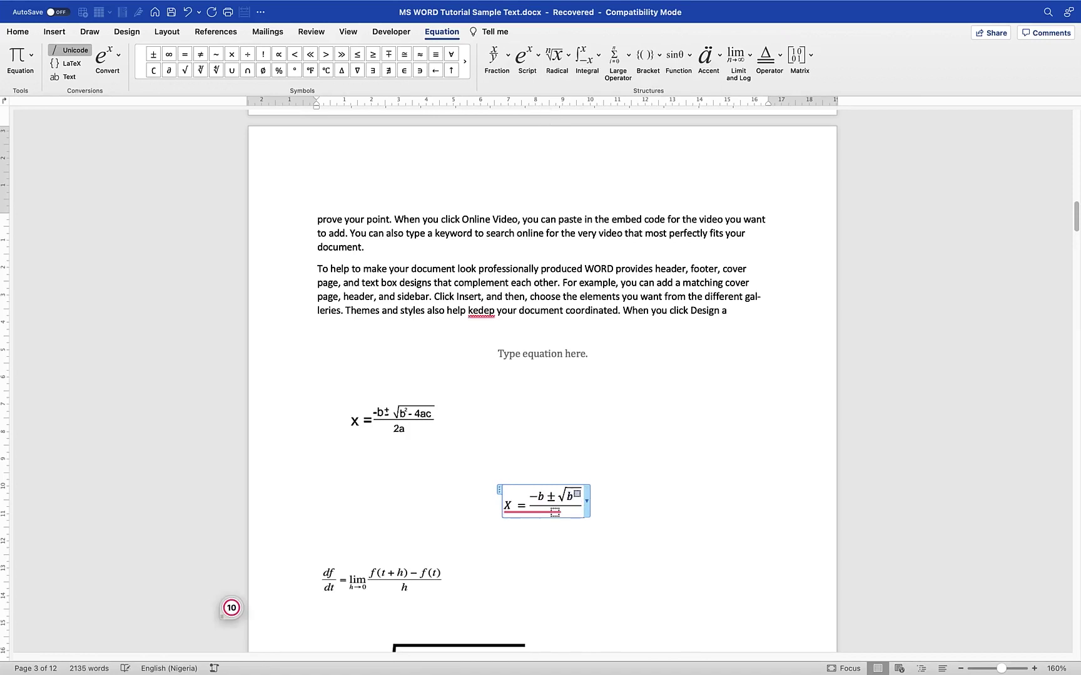
{"action": "type", "text": "2"}
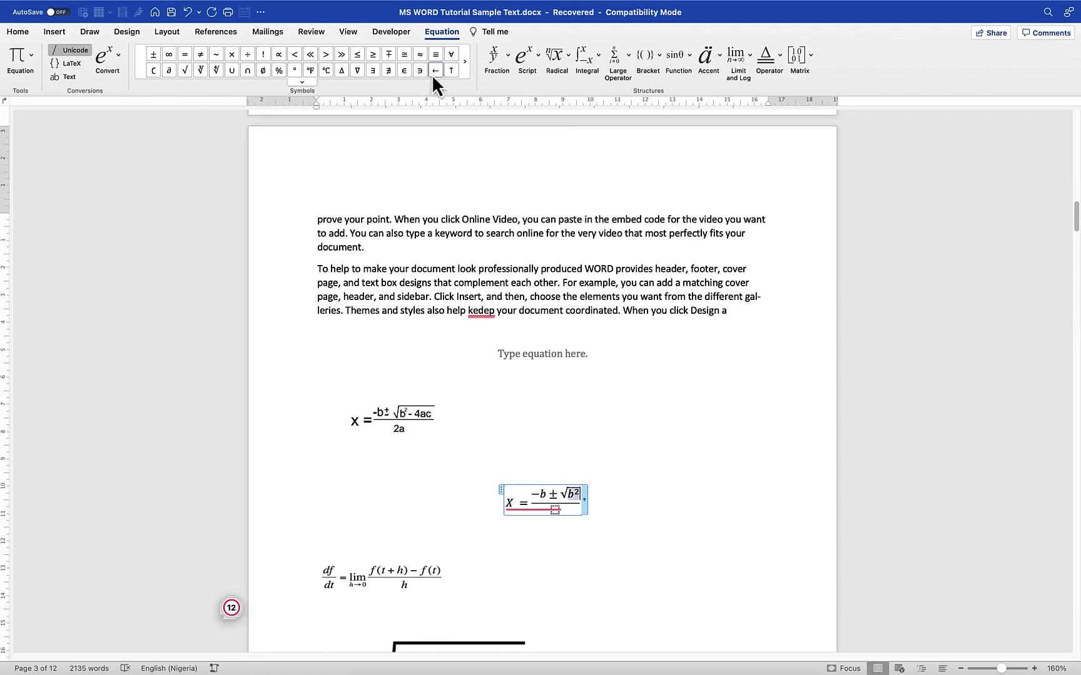
Step: Complete the expression under the square root with − 4ac and enter 2a as the fraction's denominator
{"action": "left_click", "coordinate": [304, 82]}
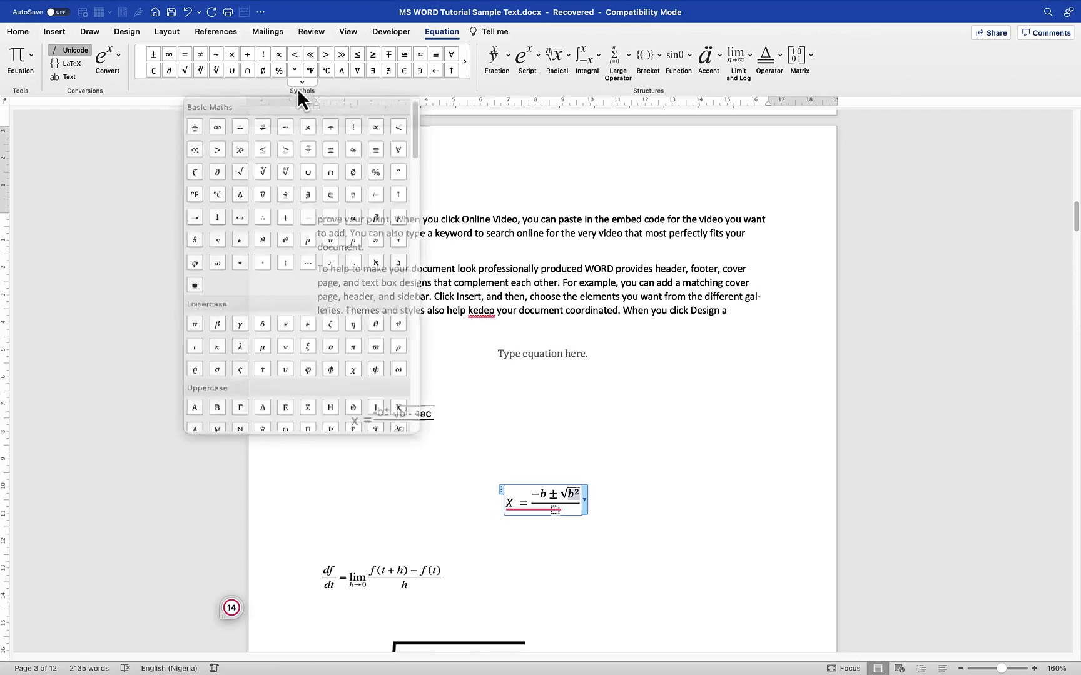
{"action": "left_click", "coordinate": [307, 205]}
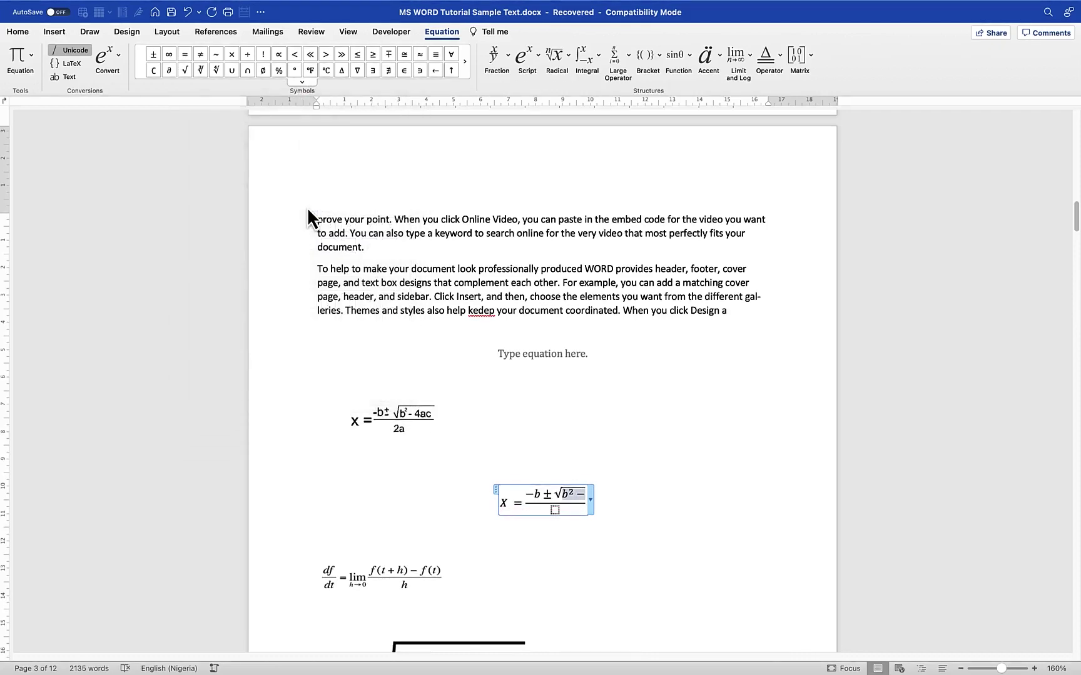
{"action": "type", "text": "4ac"}
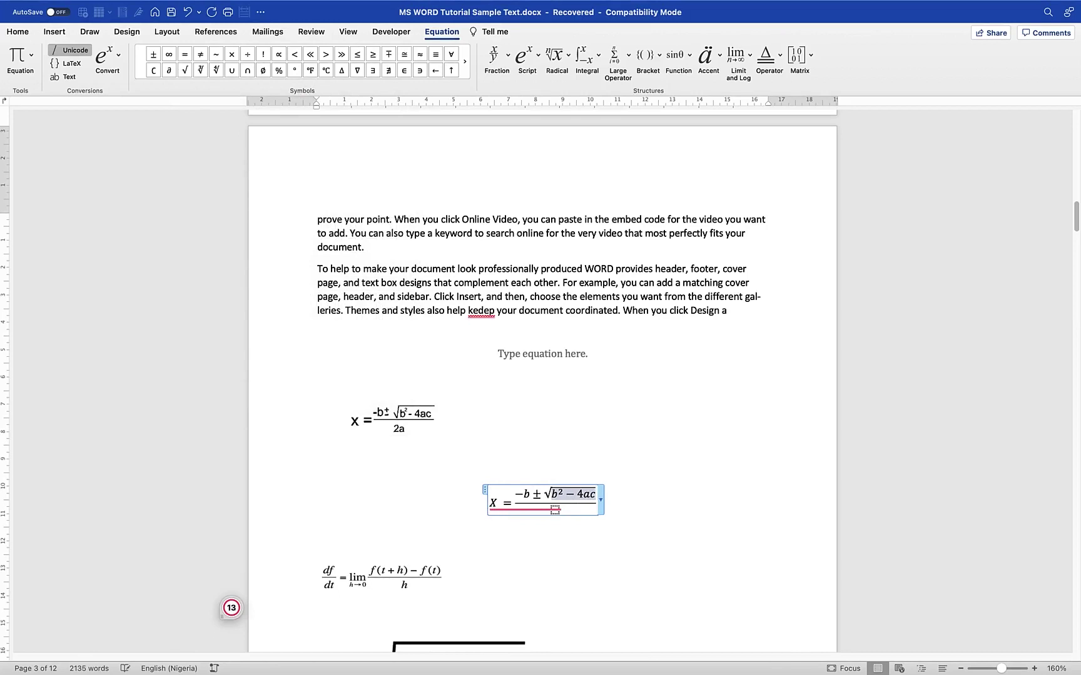
{"action": "key", "text": "Down"}
{"action": "type", "text": "2a"}
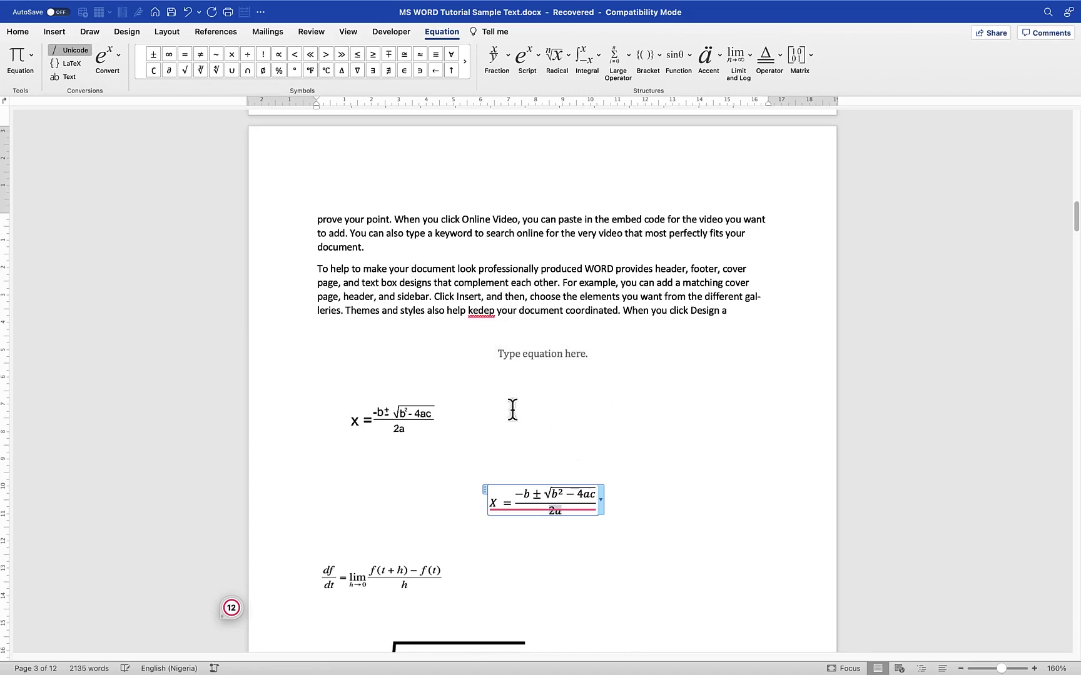
{"action": "left_click", "coordinate": [697, 493]}
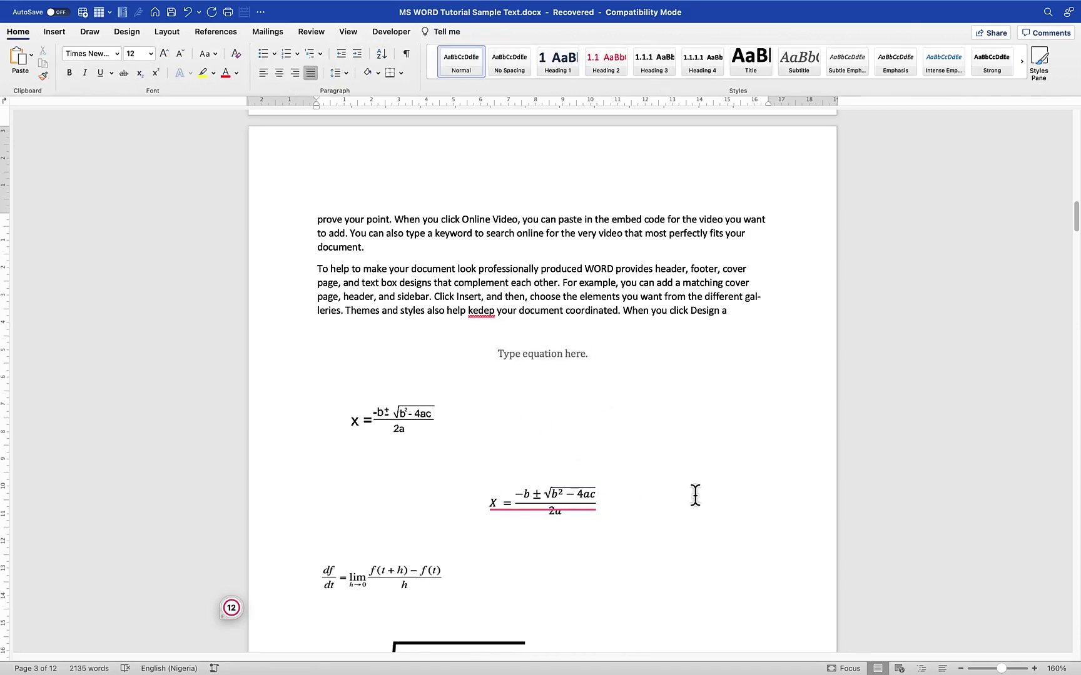
Step: Add a new line after the df/dt limit formula image and insert a blank equation there
{"action": "key", "text": "Down"}
{"action": "key", "text": "Down"}
{"action": "key", "text": "Down"}
{"action": "key", "text": "Down"}
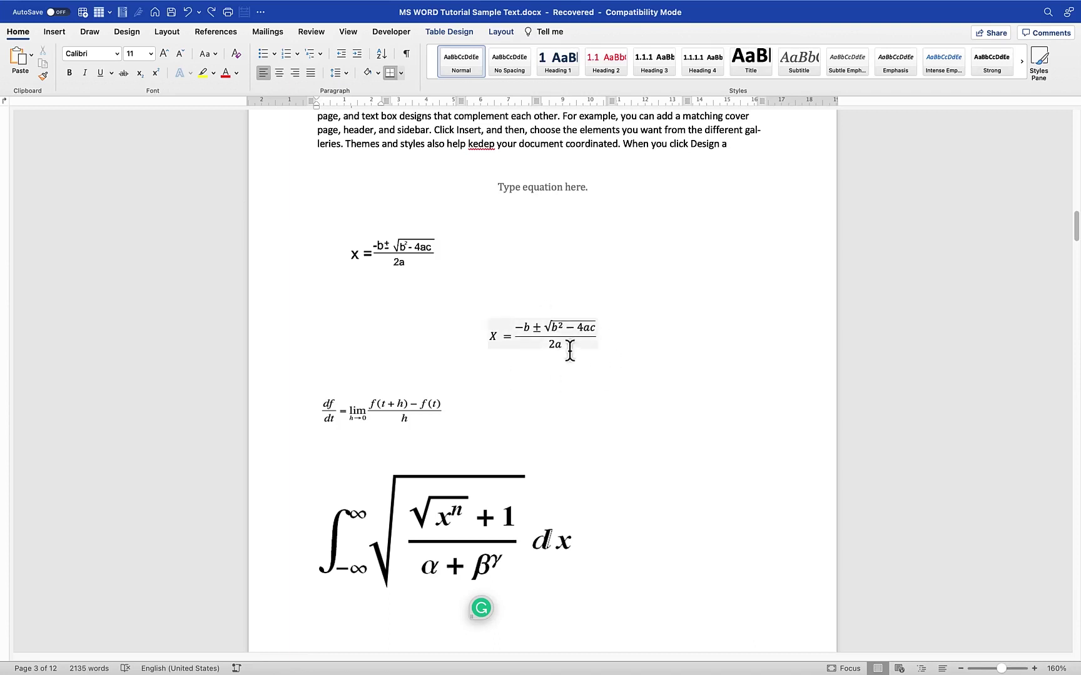
{"action": "left_click", "coordinate": [487, 412]}
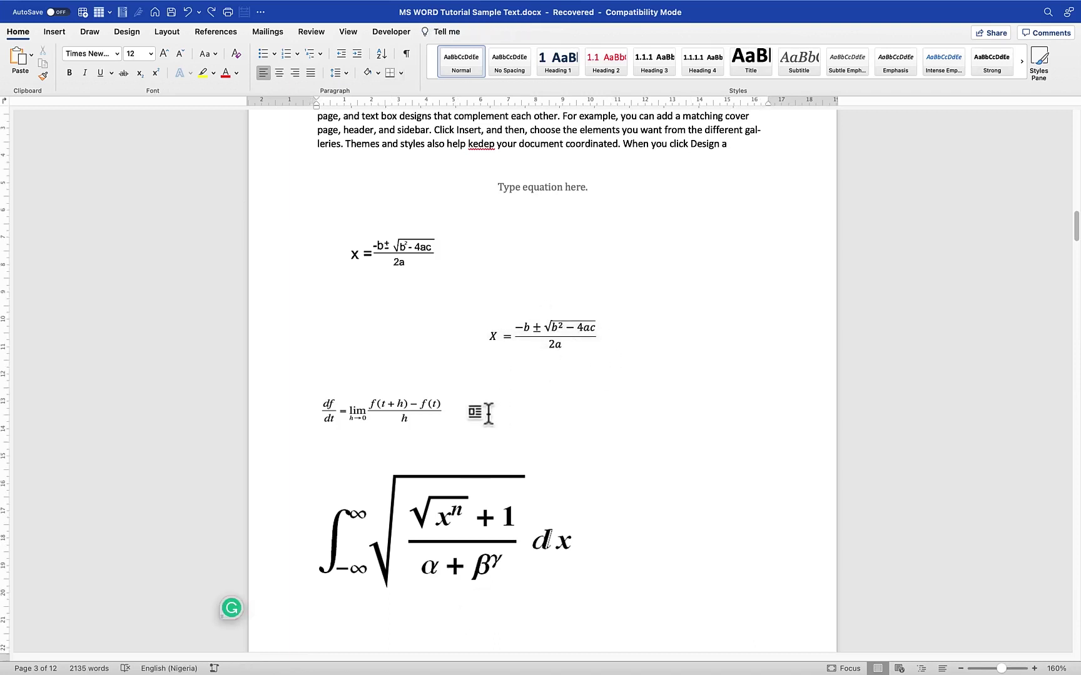
{"action": "key", "text": "Return"}
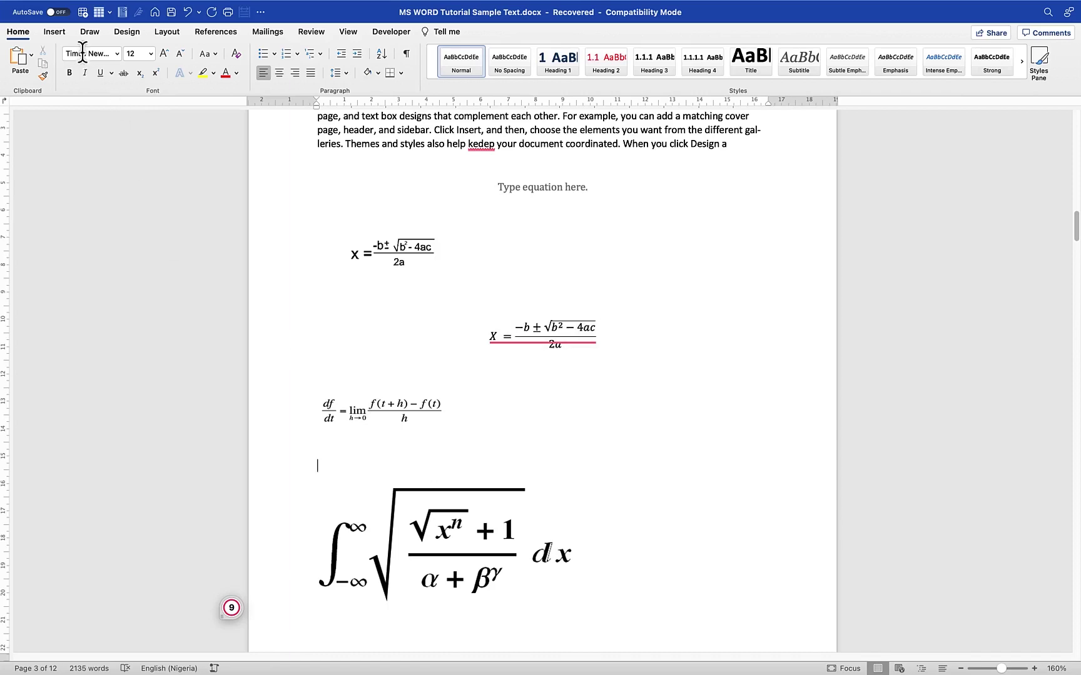
{"action": "left_click", "coordinate": [55, 32]}
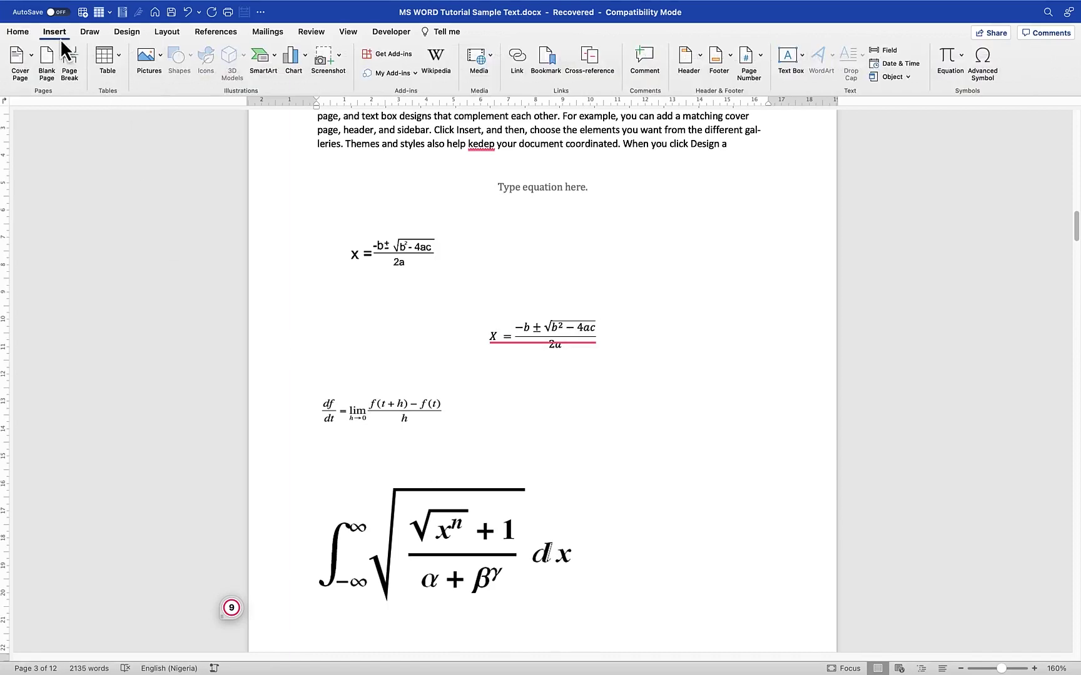
{"action": "left_click", "coordinate": [950, 59]}
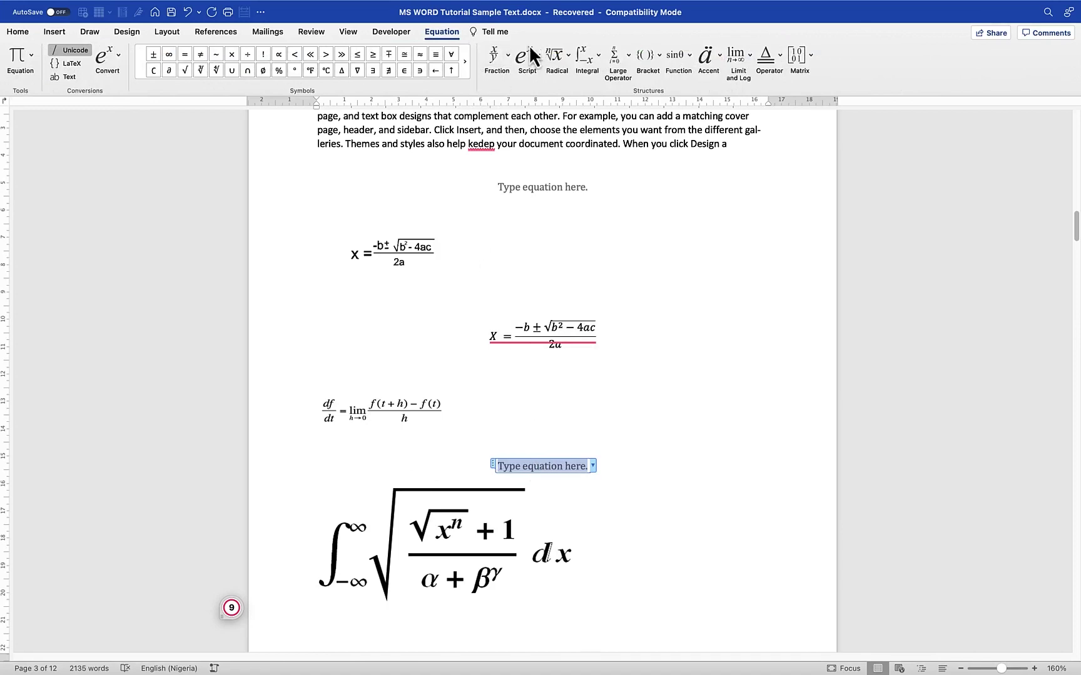
Step: Enter df over dt as a stacked fraction in the new equation, followed by an equals sign
{"action": "left_click", "coordinate": [509, 55]}
{"action": "left_click", "coordinate": [512, 103]}
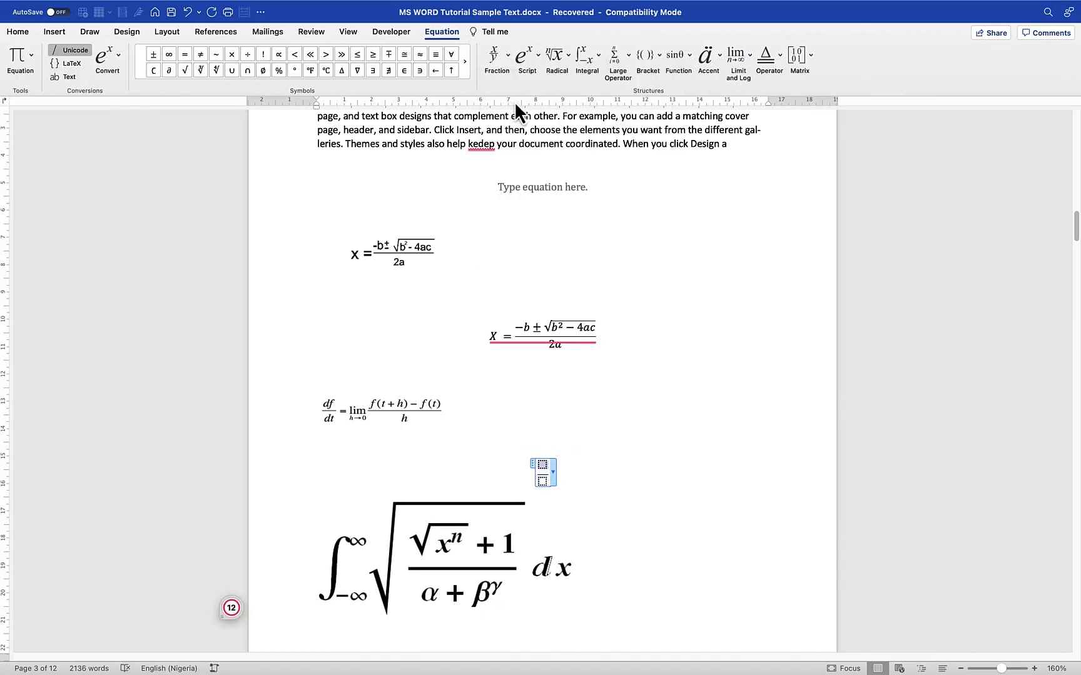
{"action": "type", "text": "df/dt"}
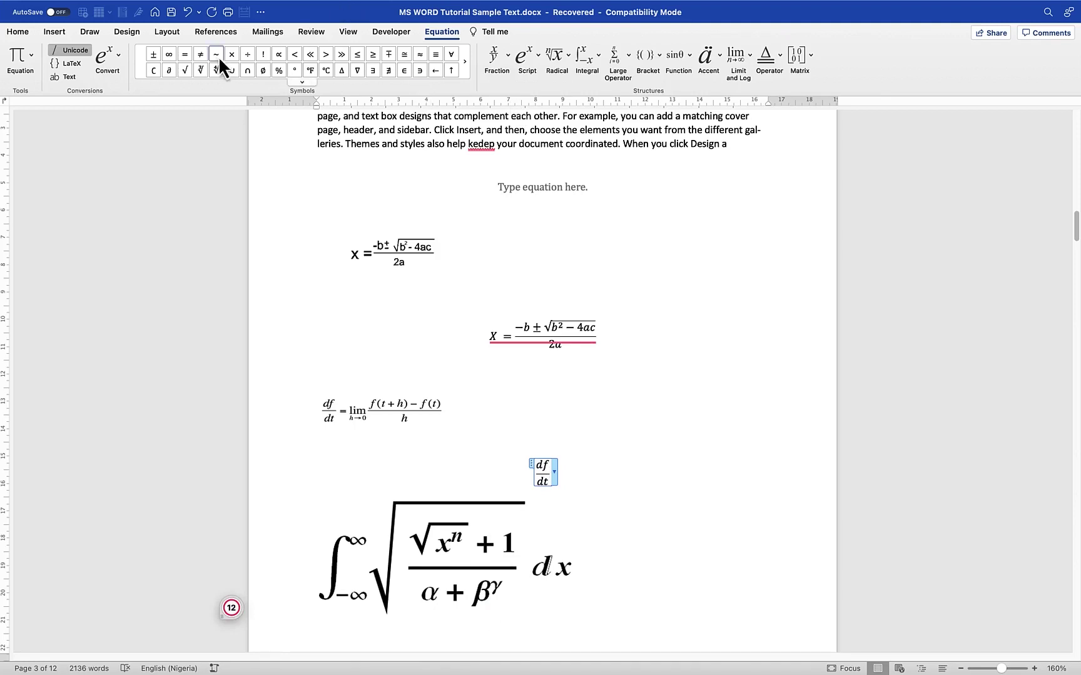
{"action": "left_click", "coordinate": [186, 55]}
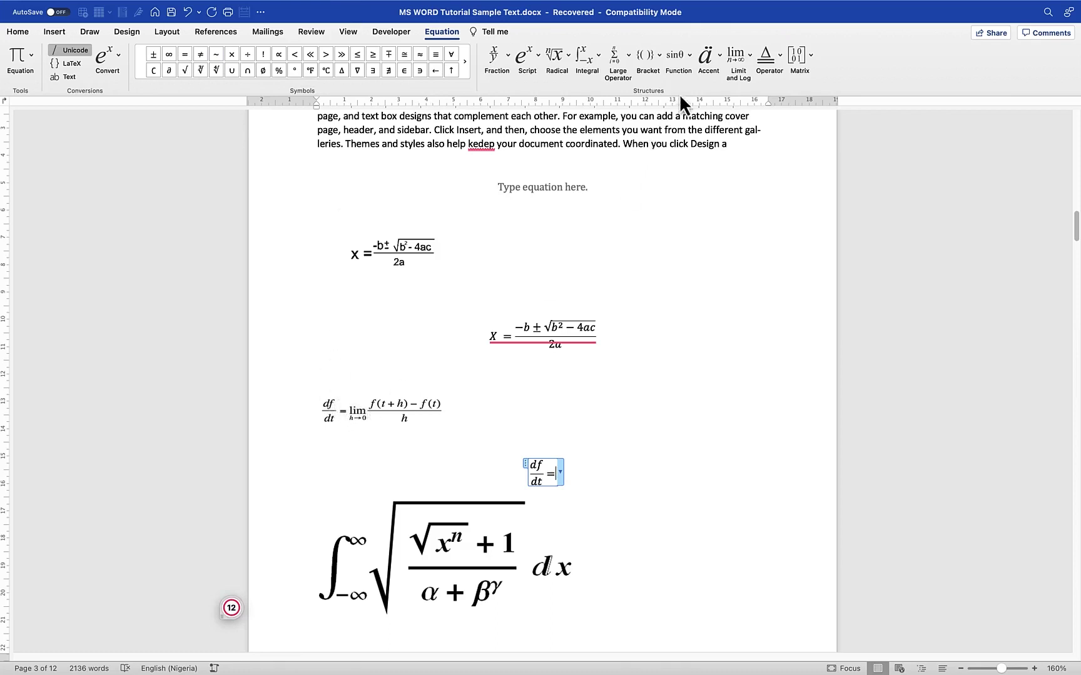
Step: Add a limit structure after the equals sign and enter h→0 beneath lim
{"action": "left_click", "coordinate": [748, 56]}
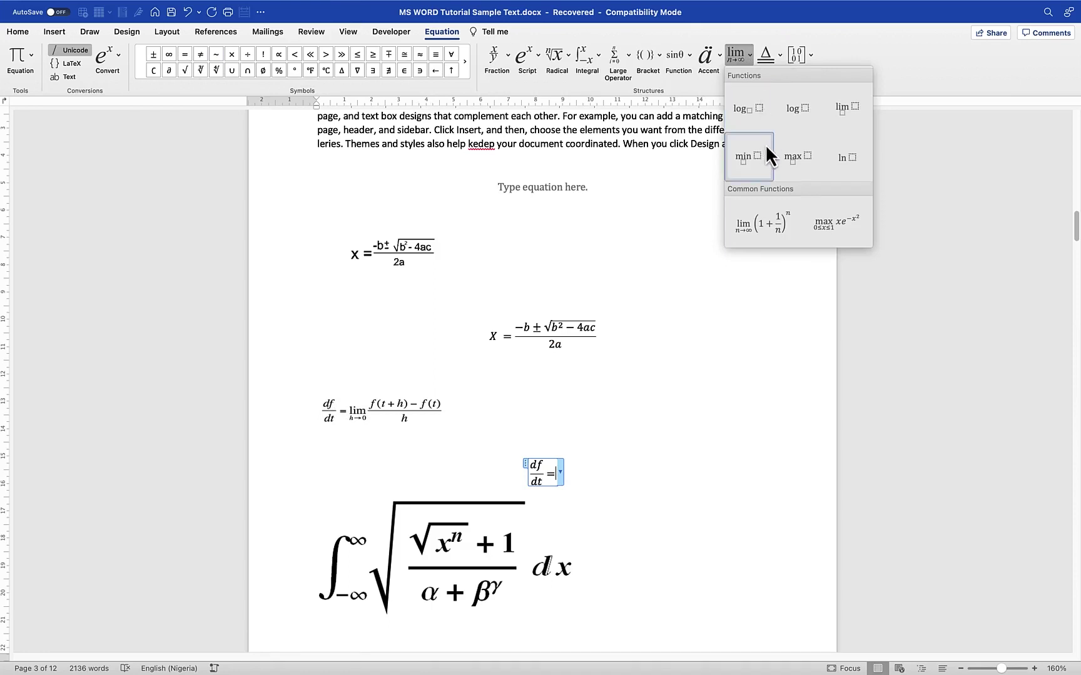
{"action": "left_click", "coordinate": [849, 110]}
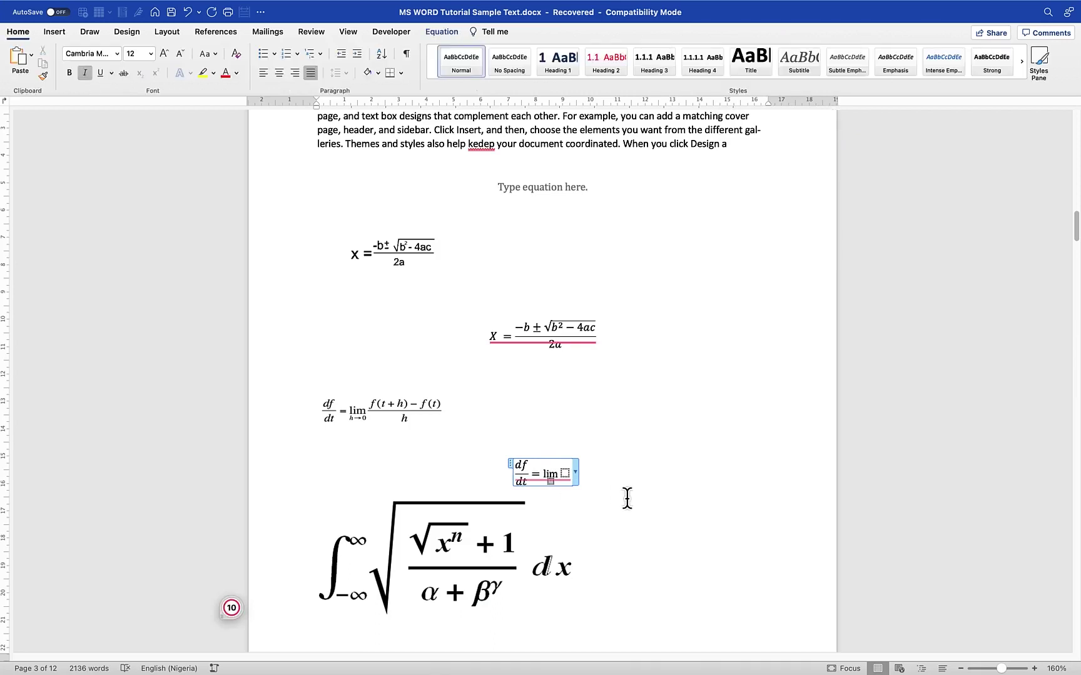
{"action": "type", "text": "h"}
{"action": "left_click", "coordinate": [450, 35]}
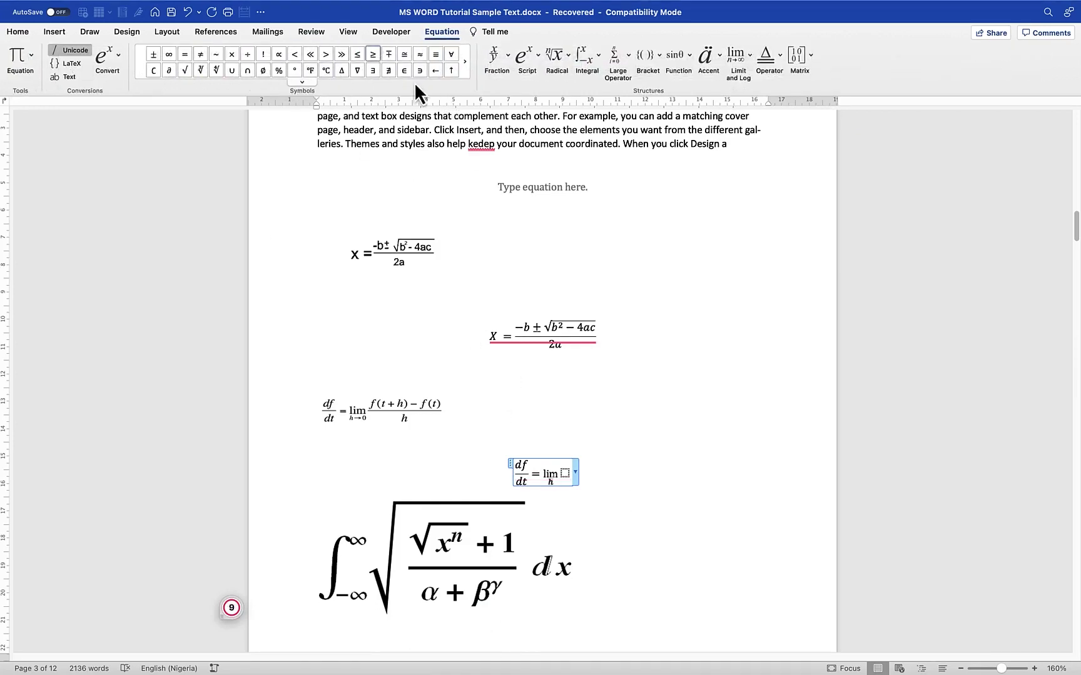
{"action": "left_click", "coordinate": [302, 82]}
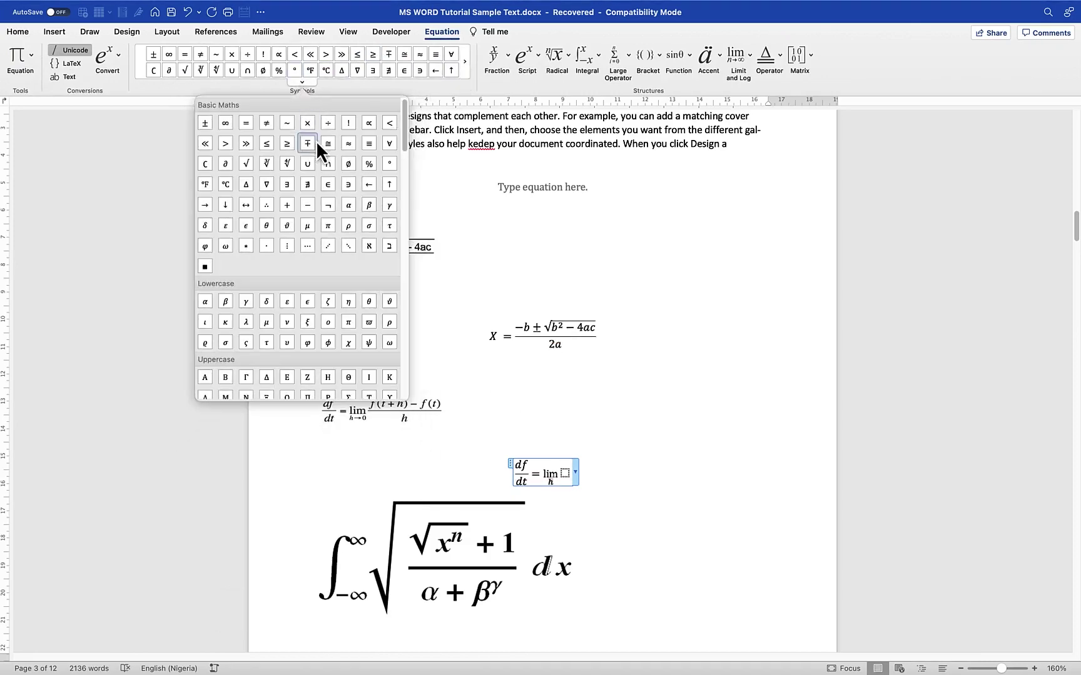
{"action": "left_click", "coordinate": [205, 205]}
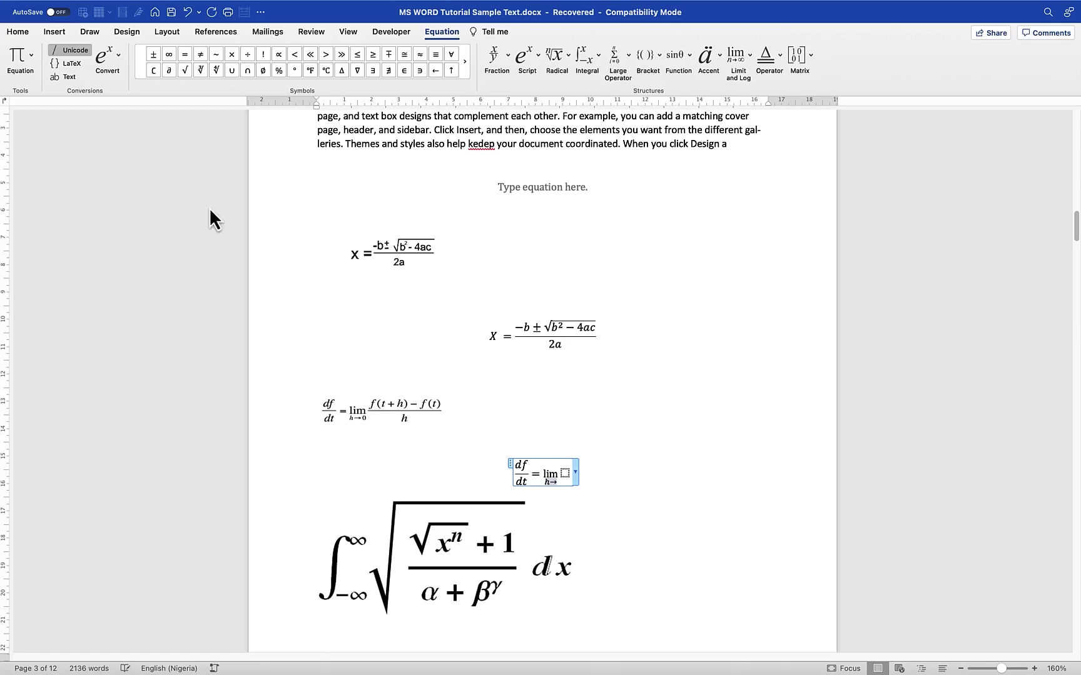
{"action": "type", "text": "0"}
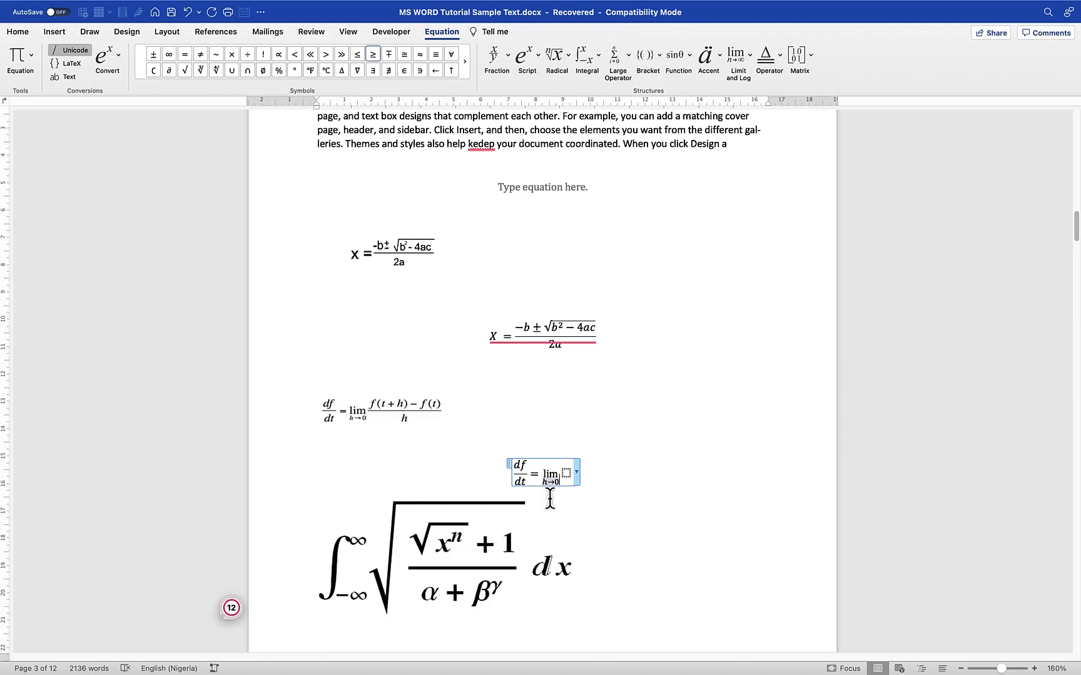
Step: Insert a stacked fraction in the empty placeholder after the limit in the df/dt equation
{"action": "left_click", "coordinate": [566, 473]}
{"action": "left_click", "coordinate": [507, 49]}
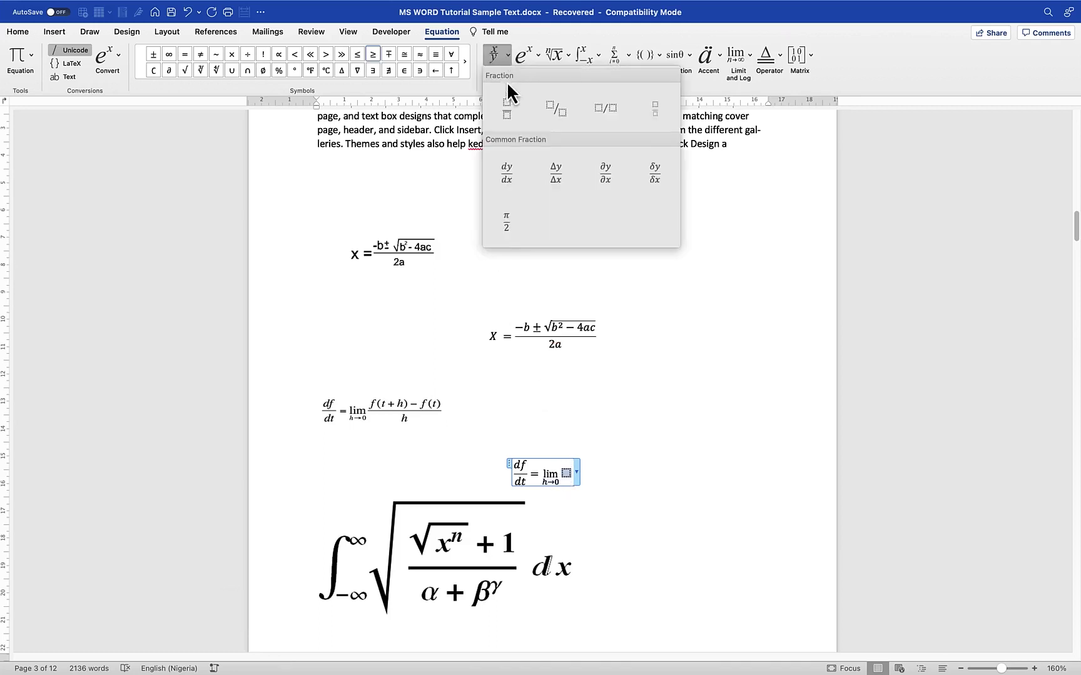
{"action": "left_click", "coordinate": [504, 104]}
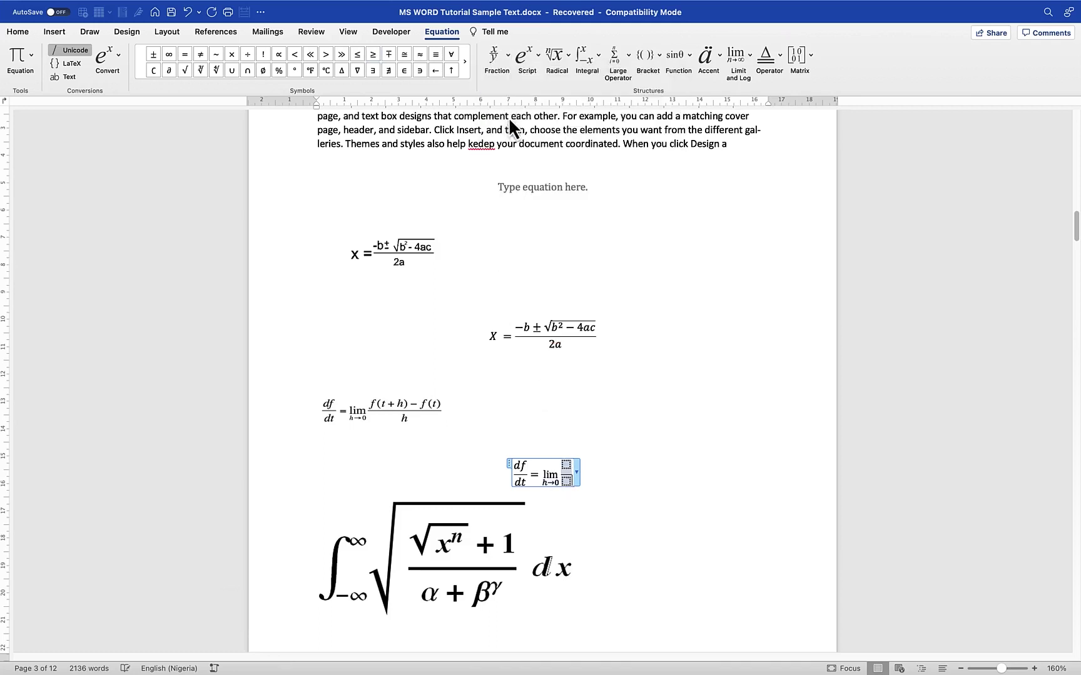
Step: Enter f(t + h) in the fraction's numerator, using a parenthesis bracket structure for t + h
{"action": "left_click", "coordinate": [566, 466]}
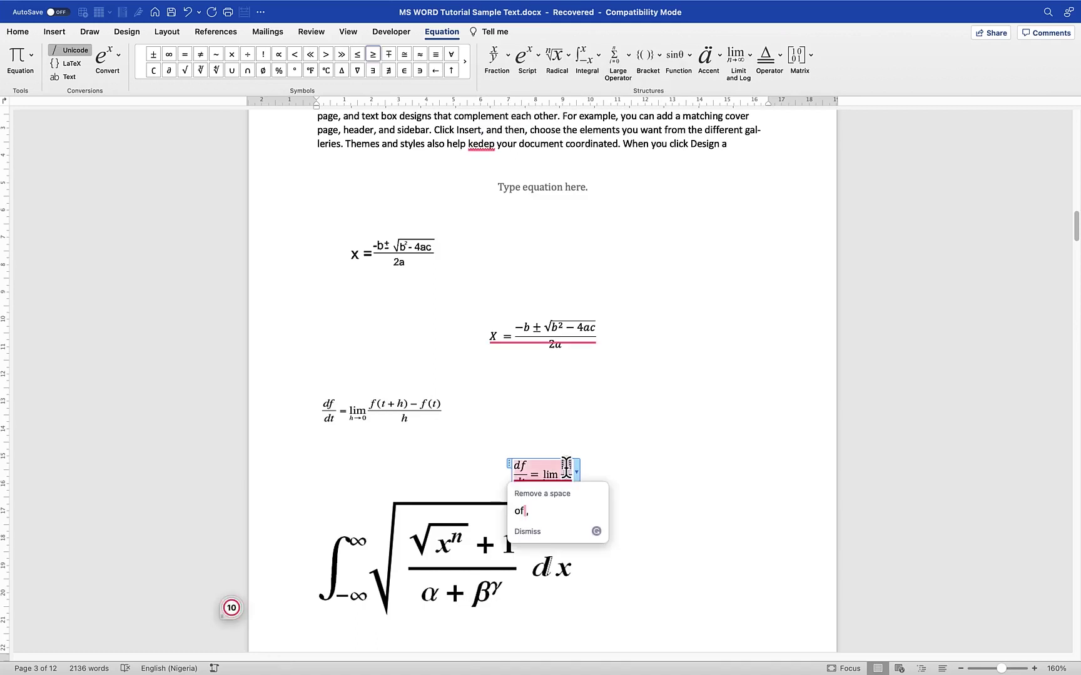
{"action": "left_click", "coordinate": [566, 466]}
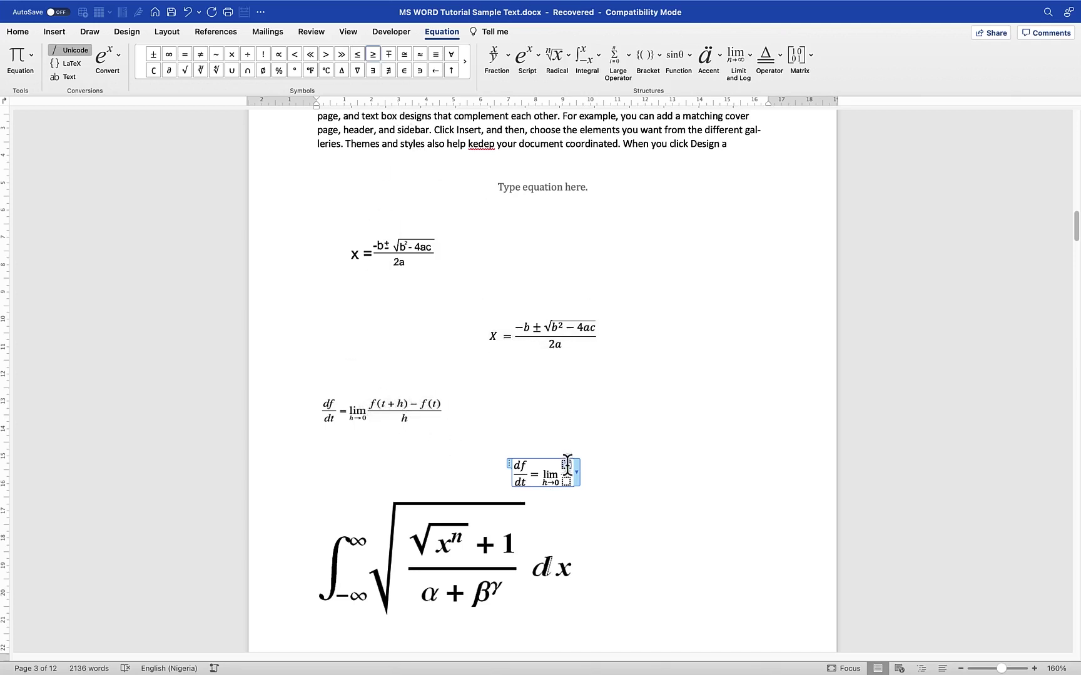
{"action": "type", "text": "f"}
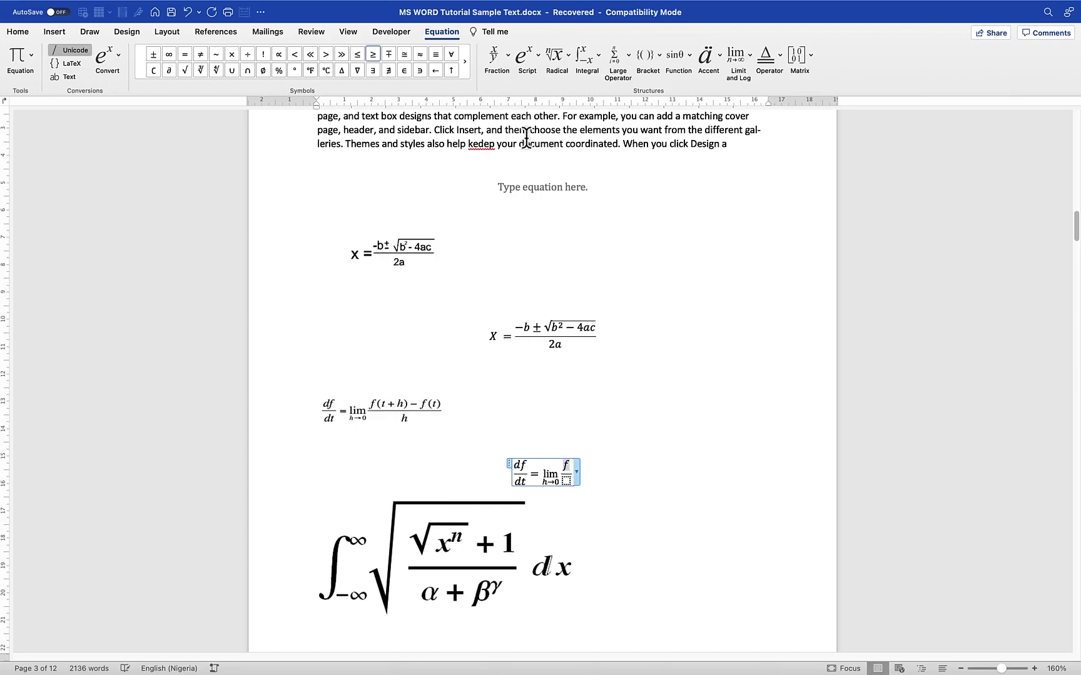
{"action": "left_click", "coordinate": [658, 59]}
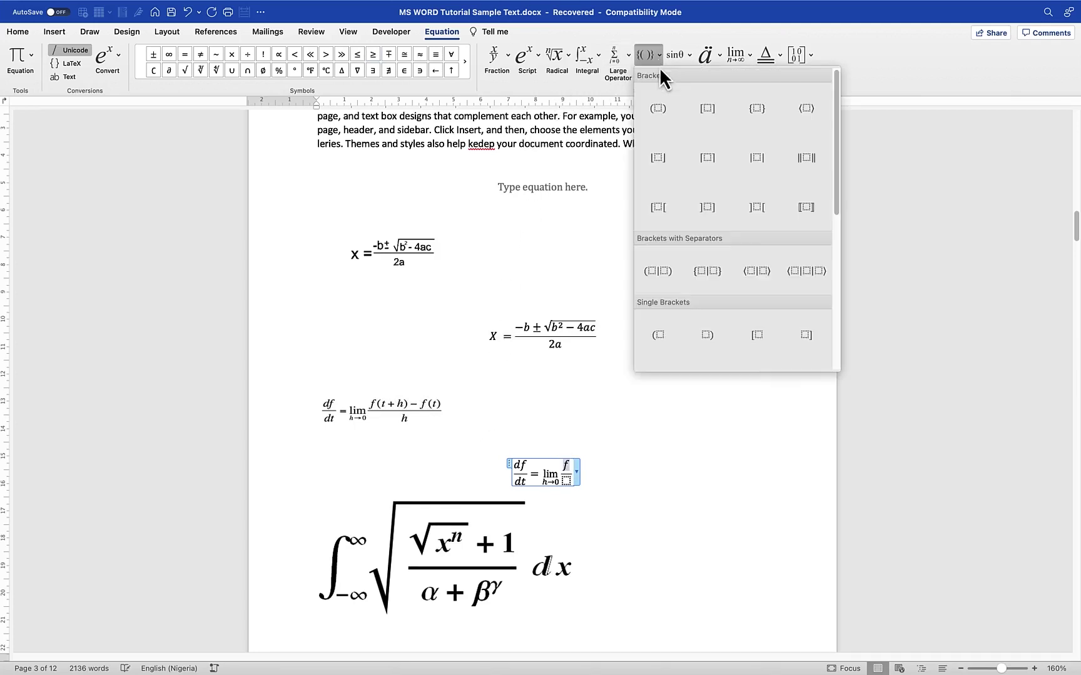
{"action": "left_click", "coordinate": [663, 116]}
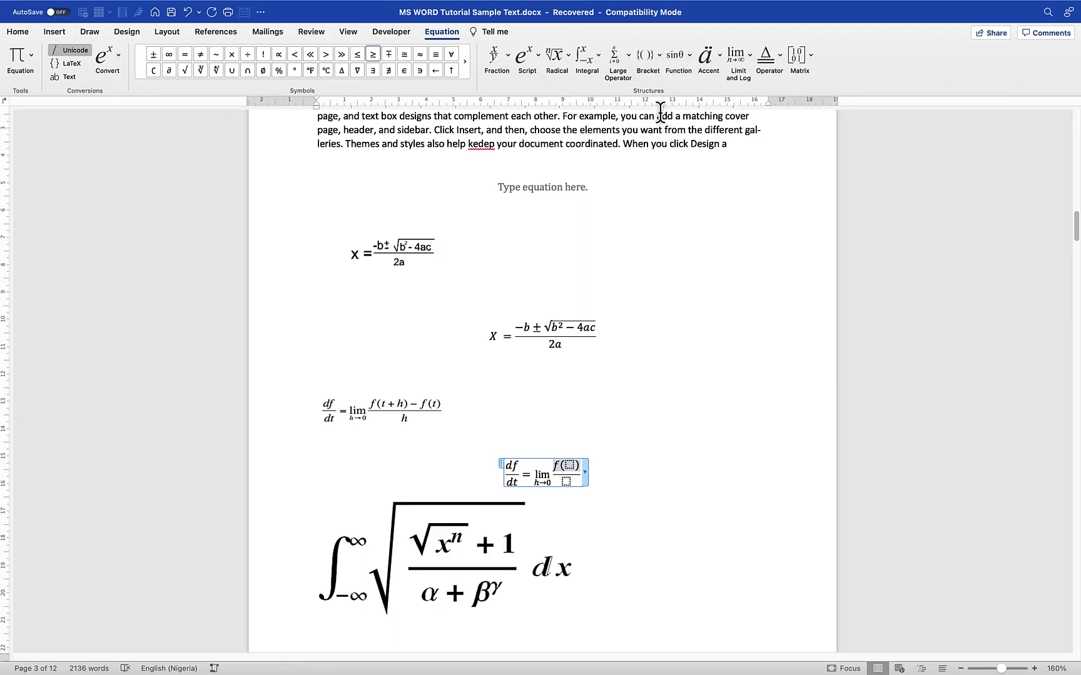
{"action": "type", "text": "t"}
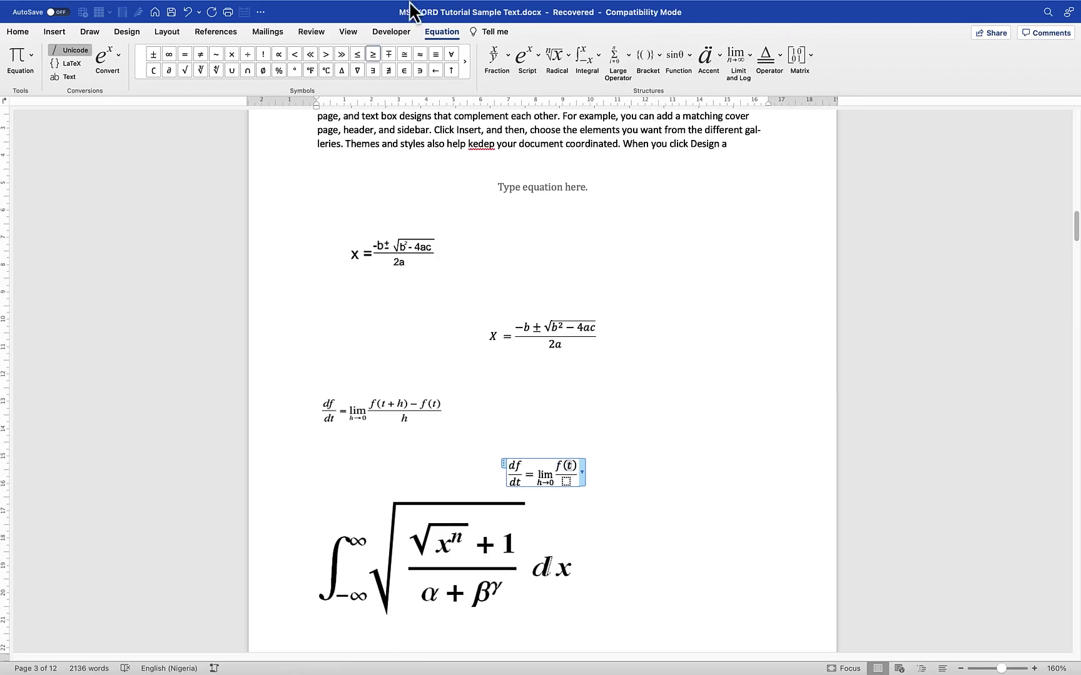
{"action": "left_click", "coordinate": [302, 82]}
{"action": "left_click", "coordinate": [290, 207]}
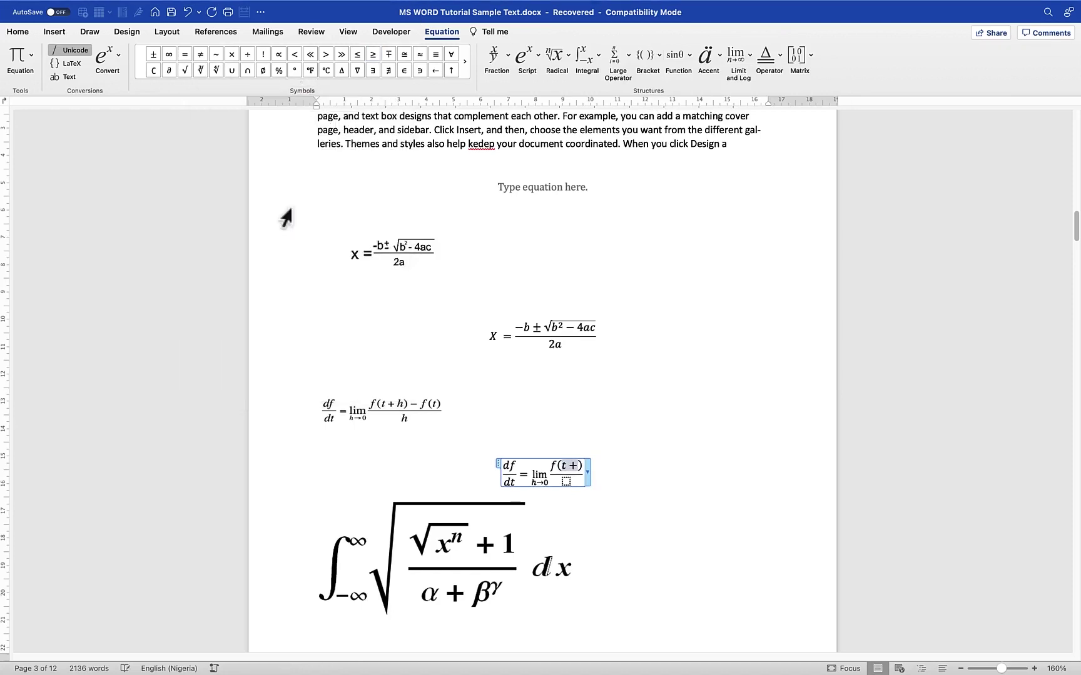
{"action": "type", "text": "h"}
{"action": "key", "text": "Right"}
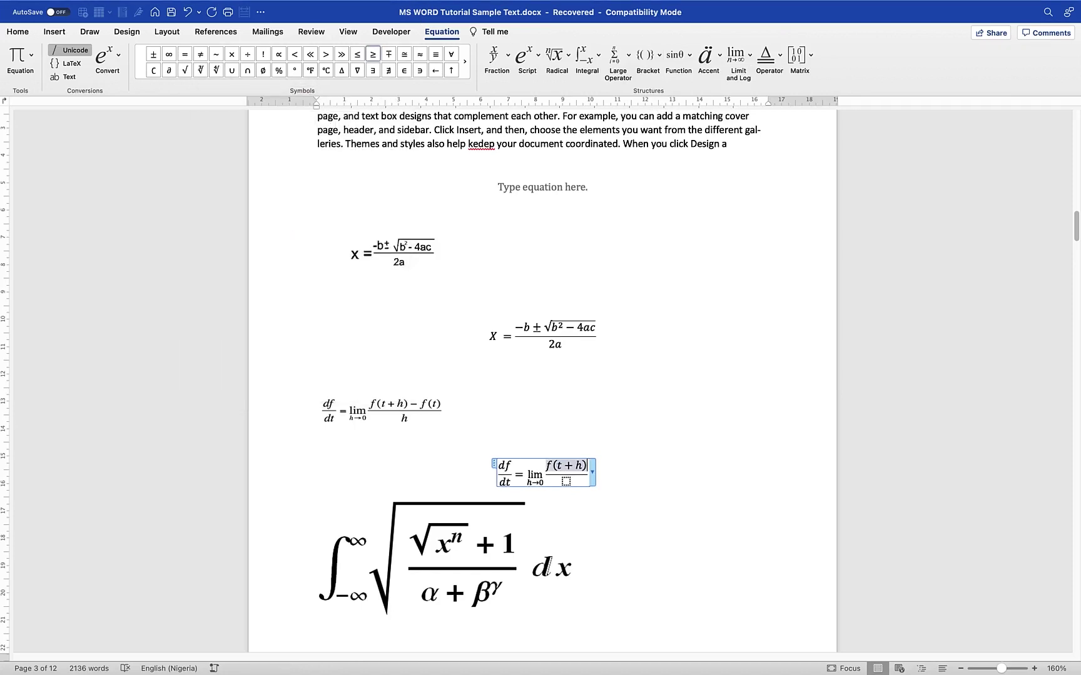
Step: Complete the numerator with − f(t), enter h as the denominator, and leave the equation
{"action": "type", "text": "-f"}
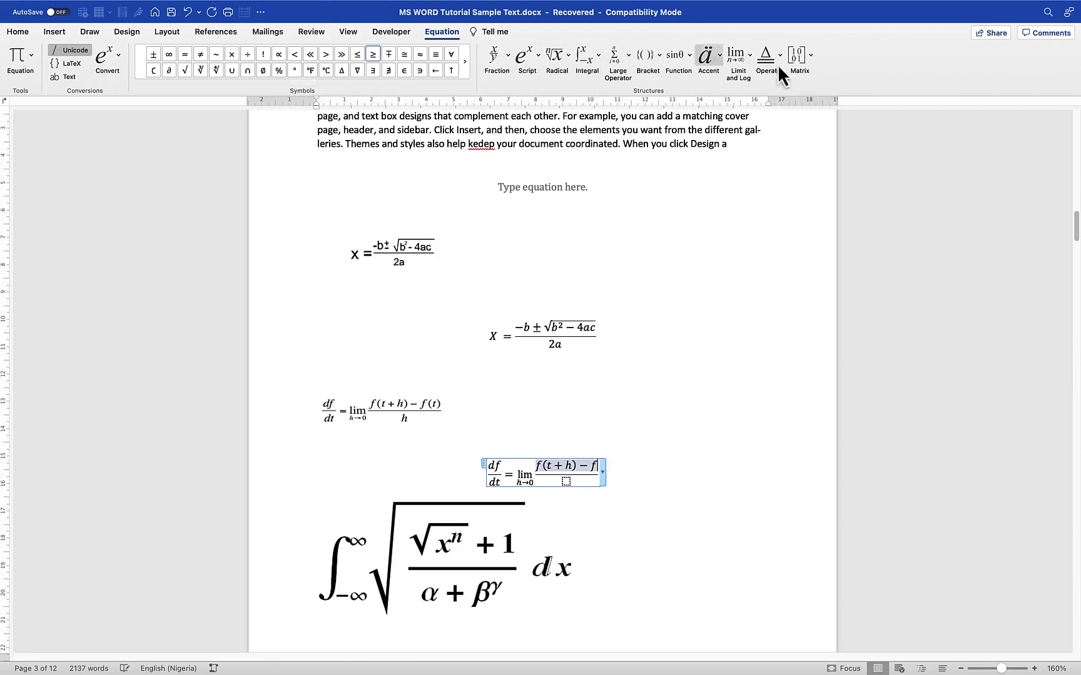
{"action": "left_click", "coordinate": [662, 57]}
{"action": "left_click", "coordinate": [662, 108]}
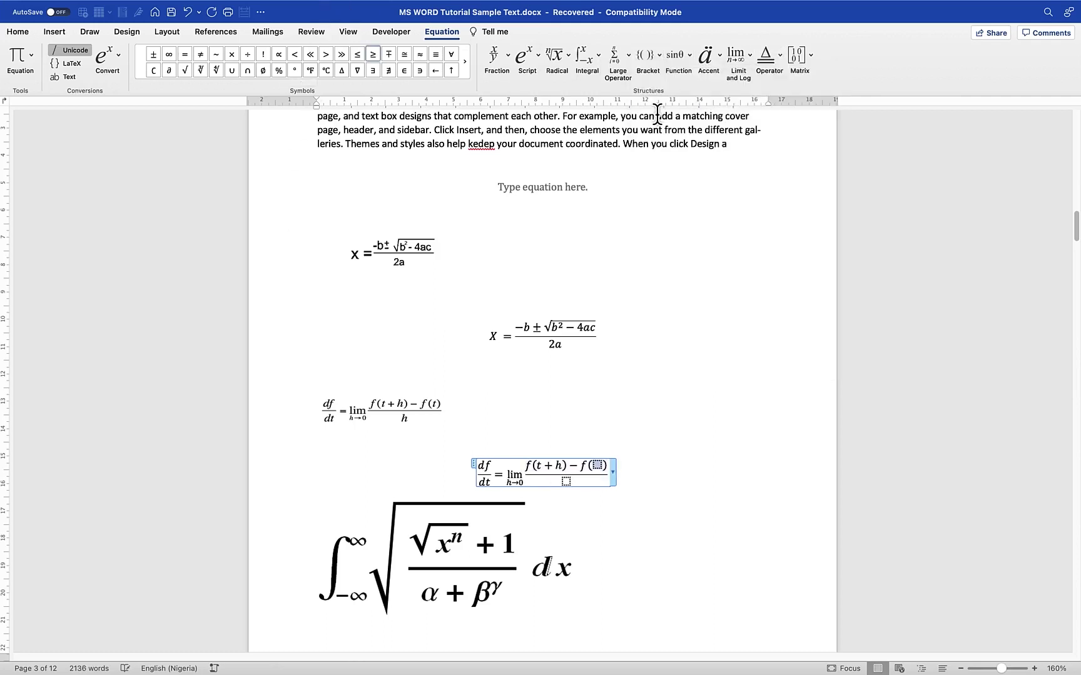
{"action": "type", "text": "t"}
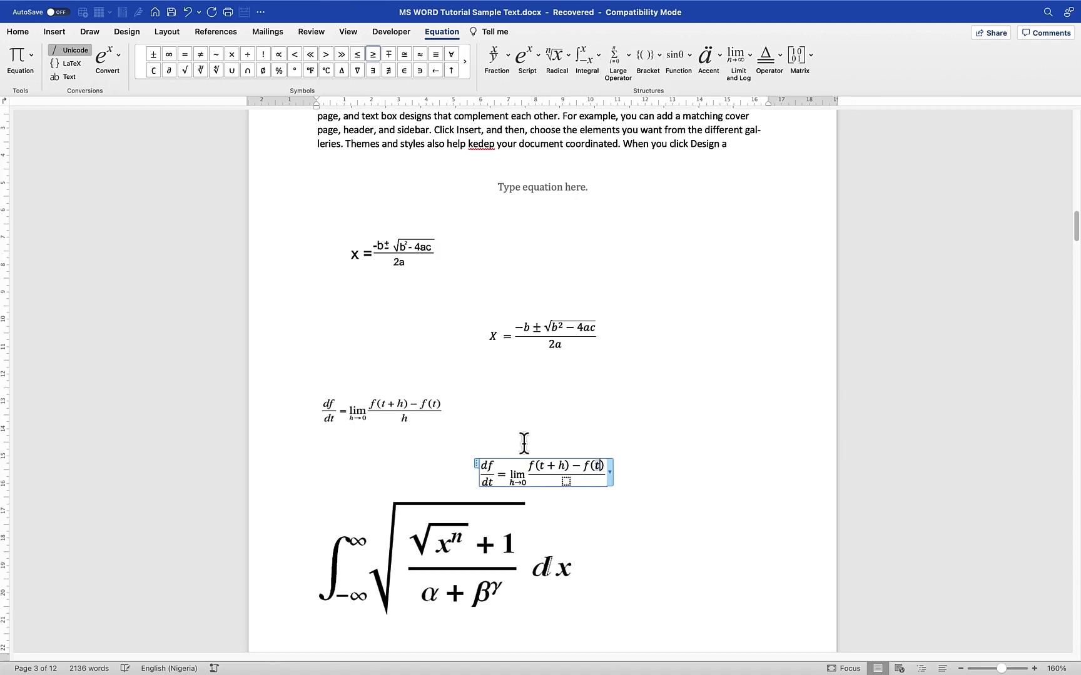
{"action": "left_click", "coordinate": [567, 483]}
{"action": "type", "text": "h"}
{"action": "left_click", "coordinate": [659, 489]}
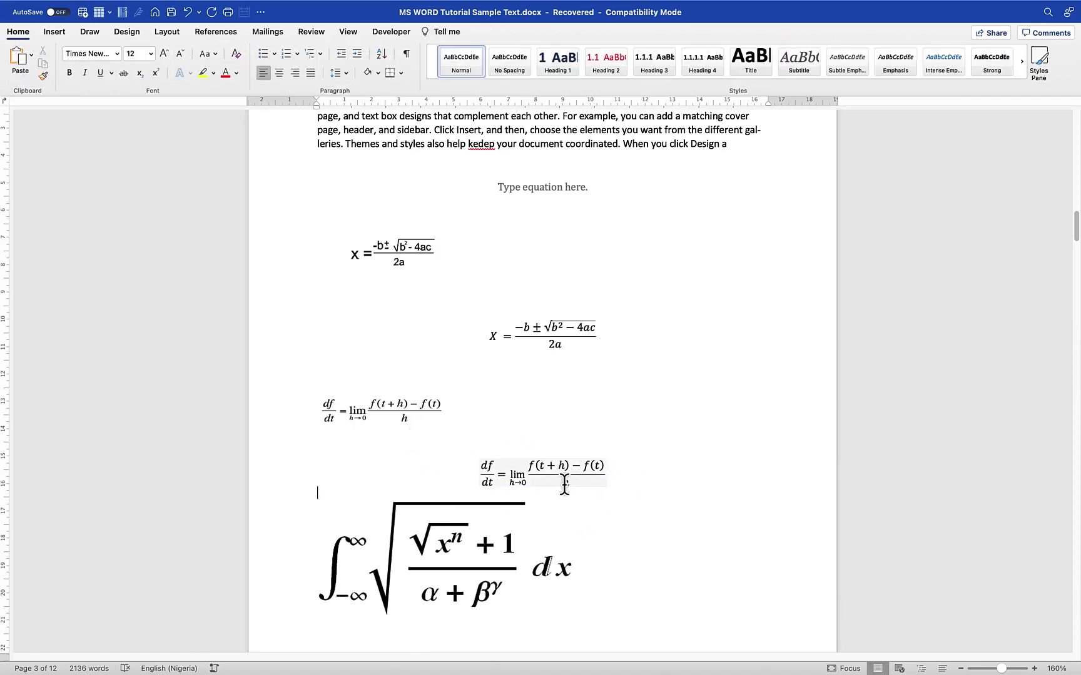
Step: Add blank left-aligned lines below the df/dt equation so the integral formula image moves onto the next page
{"action": "key", "text": "super+j"}
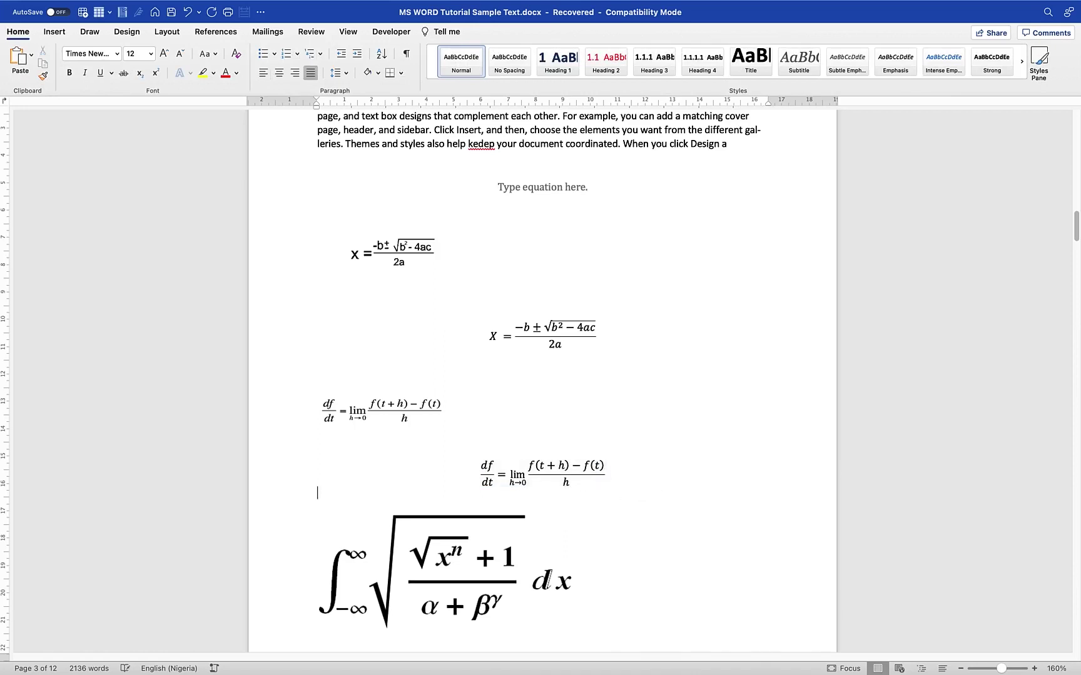
{"action": "key", "text": "super+l"}
{"action": "scroll", "coordinate": [639, 482], "scroll_direction": "down", "scroll_amount": 5}
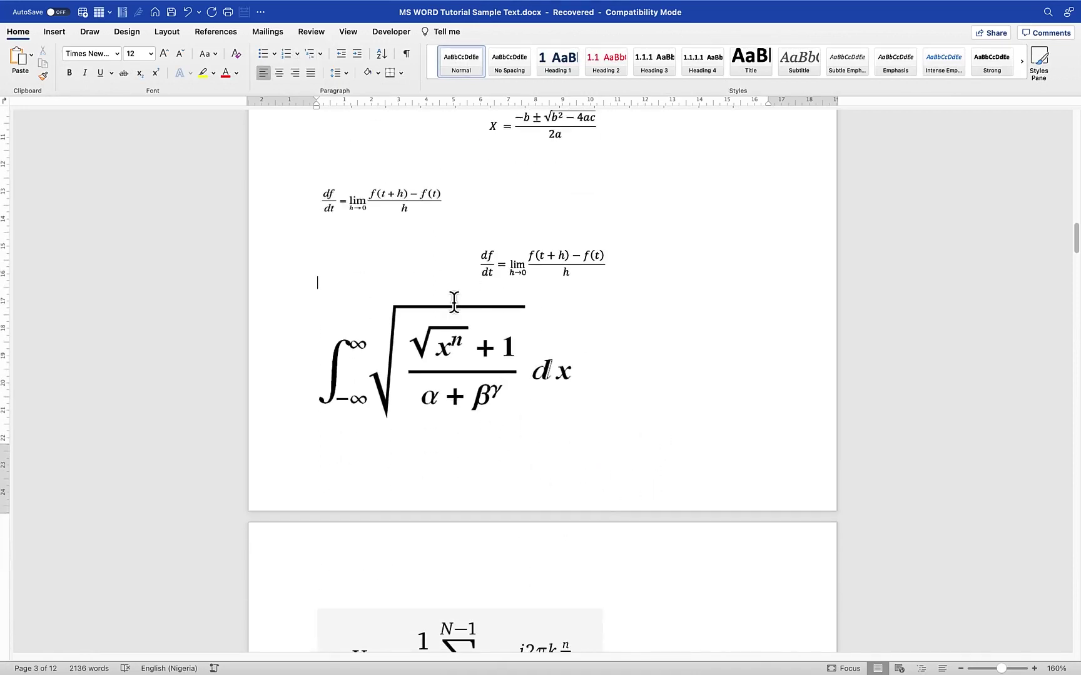
{"action": "key", "text": "Return"}
{"action": "scroll", "coordinate": [451, 328], "scroll_direction": "down", "scroll_amount": 8}
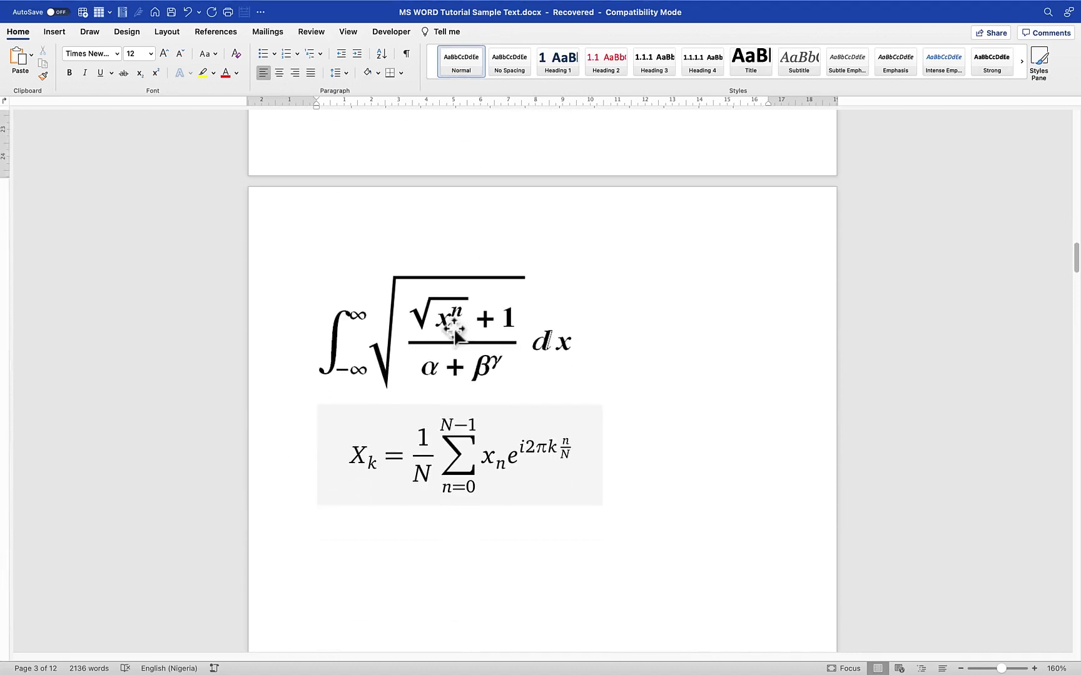
Step: Add blank lines after the integral formula image and insert a blank equation there
{"action": "left_click", "coordinate": [641, 335]}
{"action": "key", "text": "Return"}
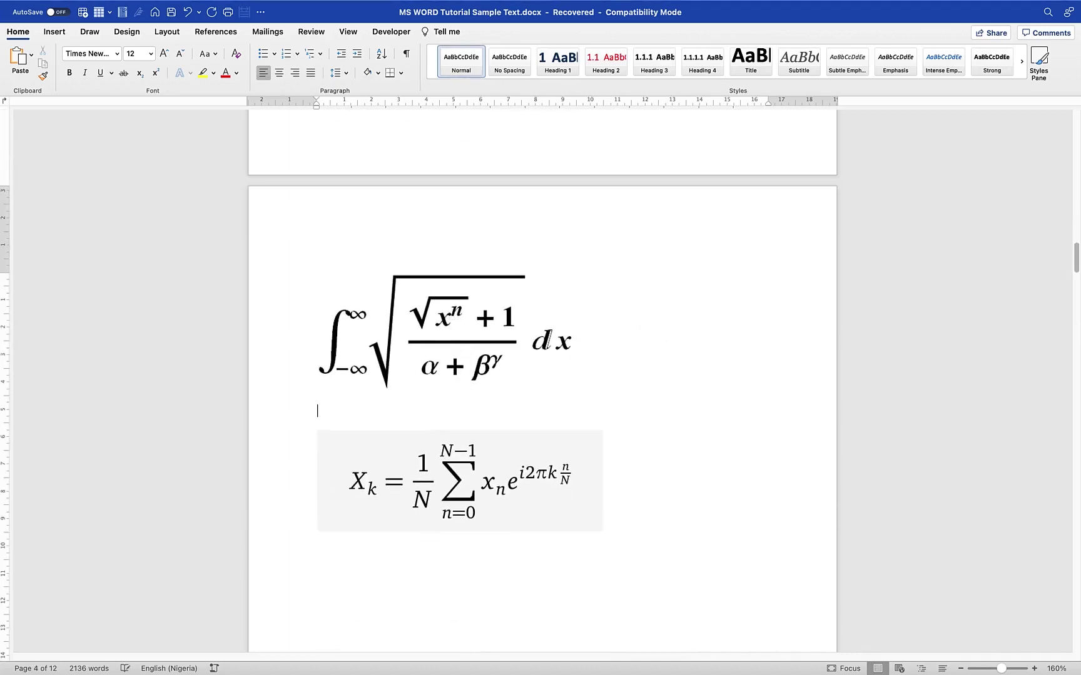
{"action": "key", "text": "Return"}
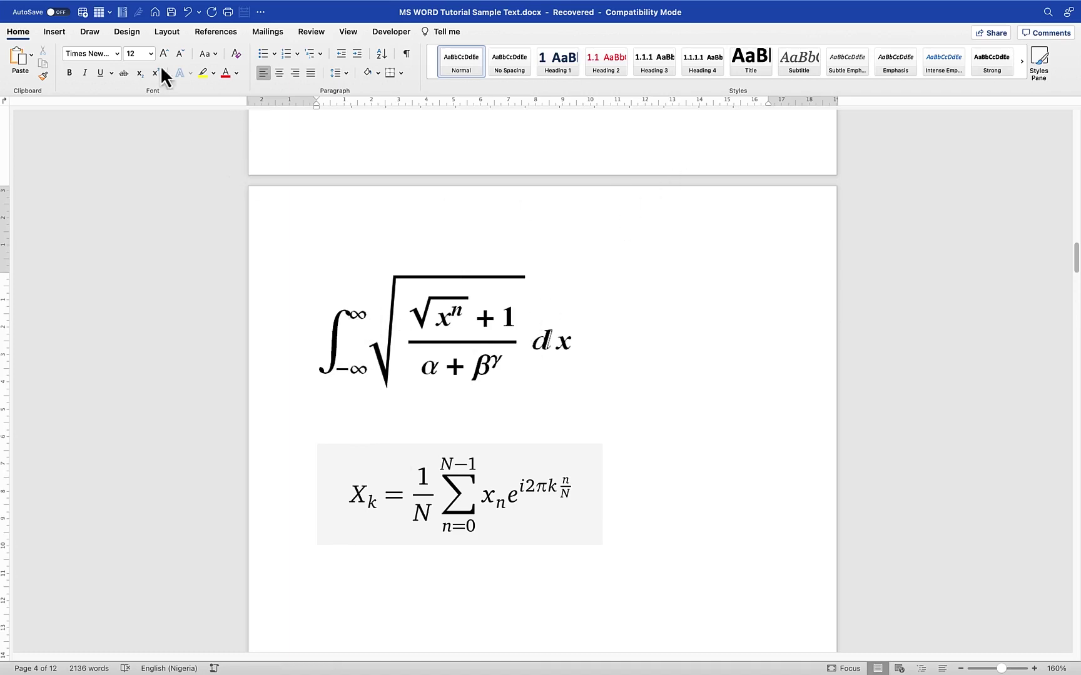
{"action": "left_click", "coordinate": [55, 32]}
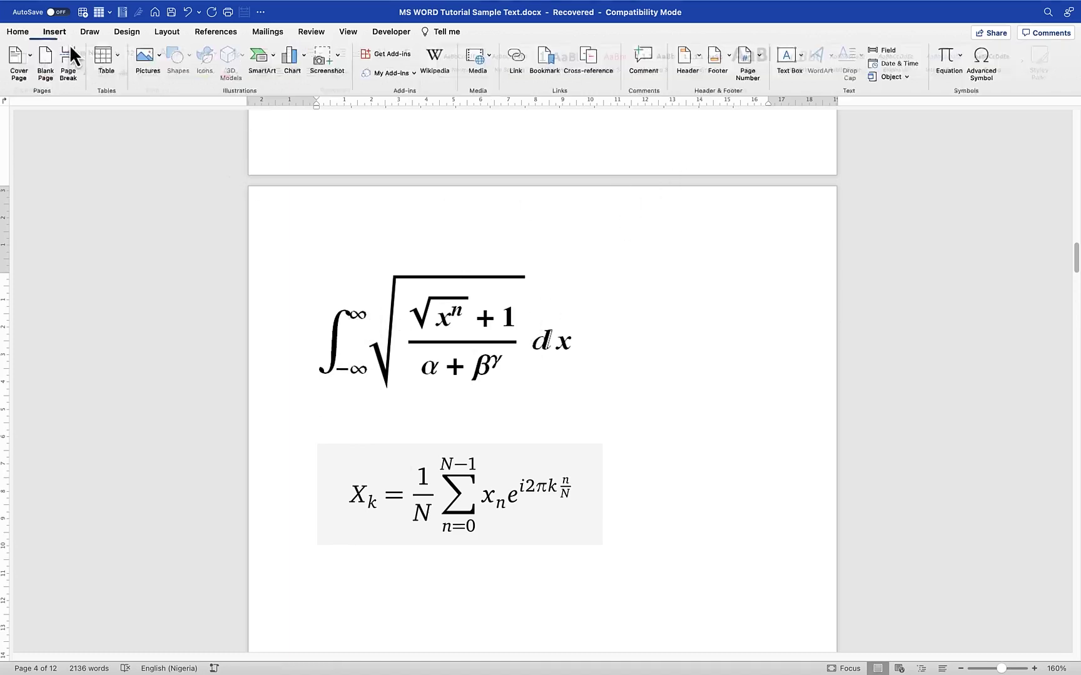
{"action": "left_click", "coordinate": [945, 58]}
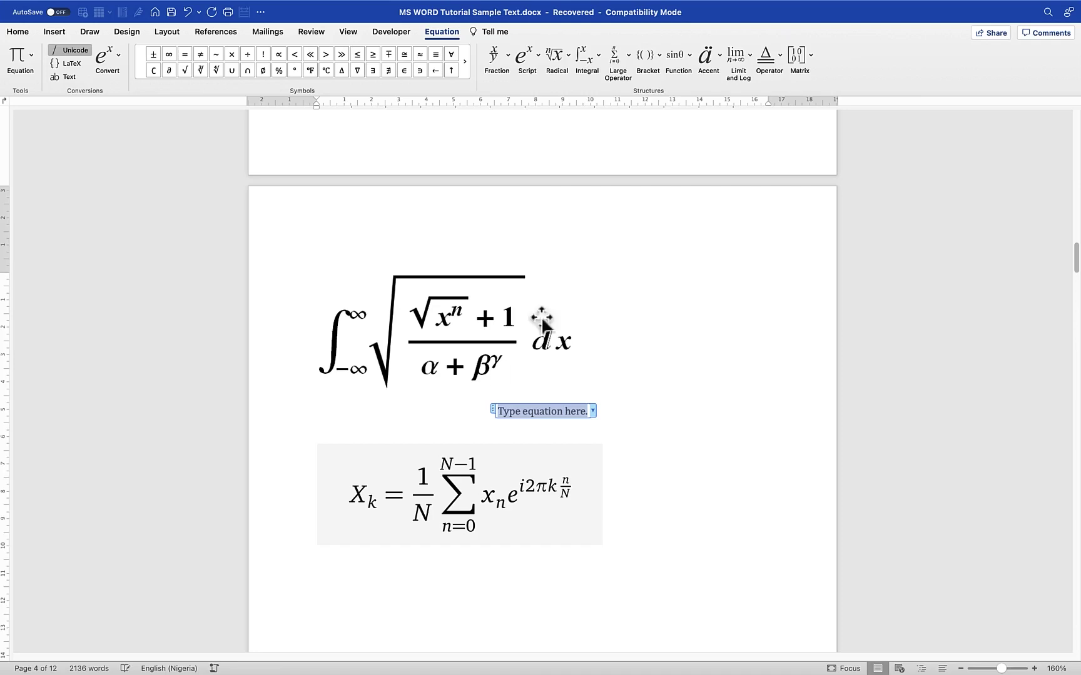
Step: Insert an integral with limits in the new equation, entering −∞ as the lower limit and ∞ as the upper limit
{"action": "left_click", "coordinate": [593, 55]}
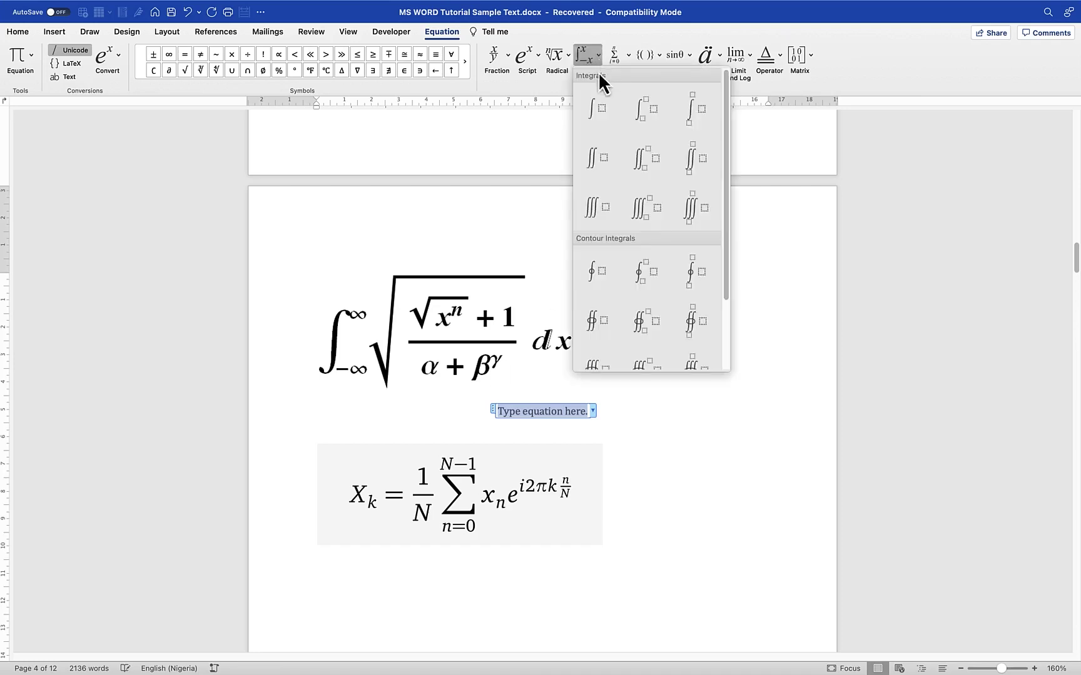
{"action": "left_click", "coordinate": [642, 115]}
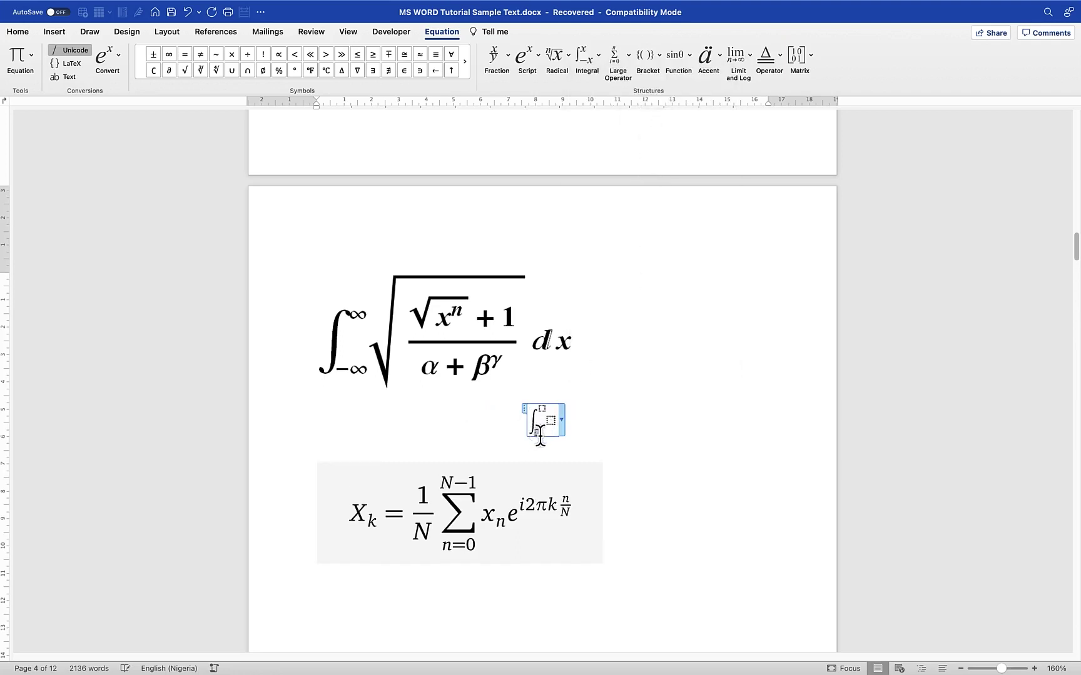
{"action": "type", "text": "-"}
{"action": "left_click", "coordinate": [306, 81]}
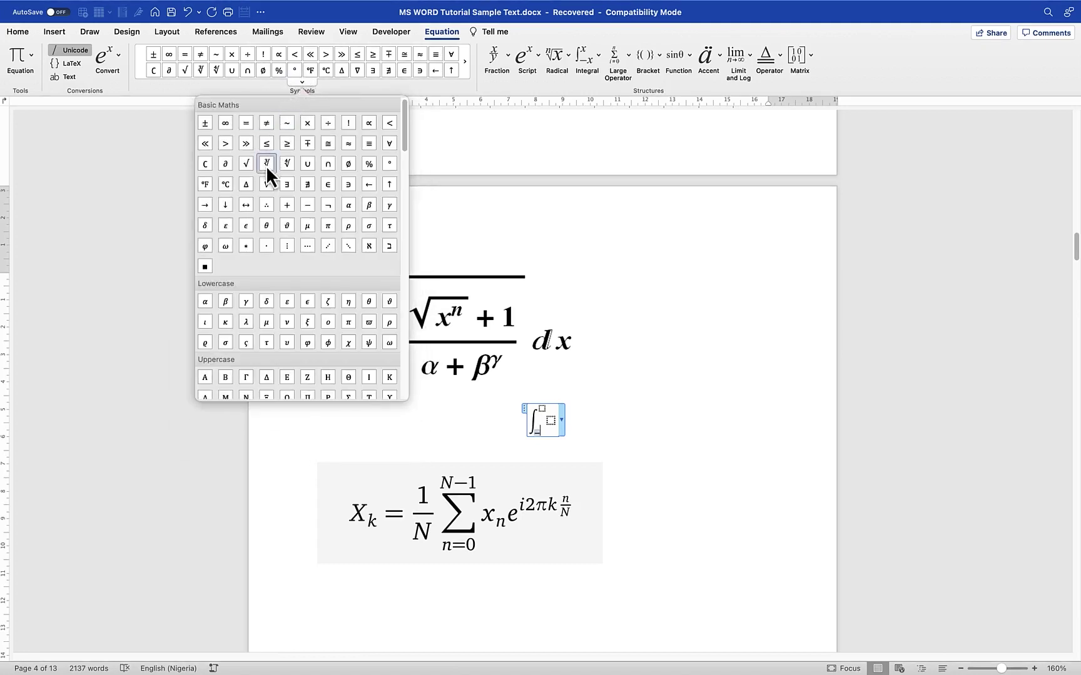
{"action": "left_click", "coordinate": [226, 123]}
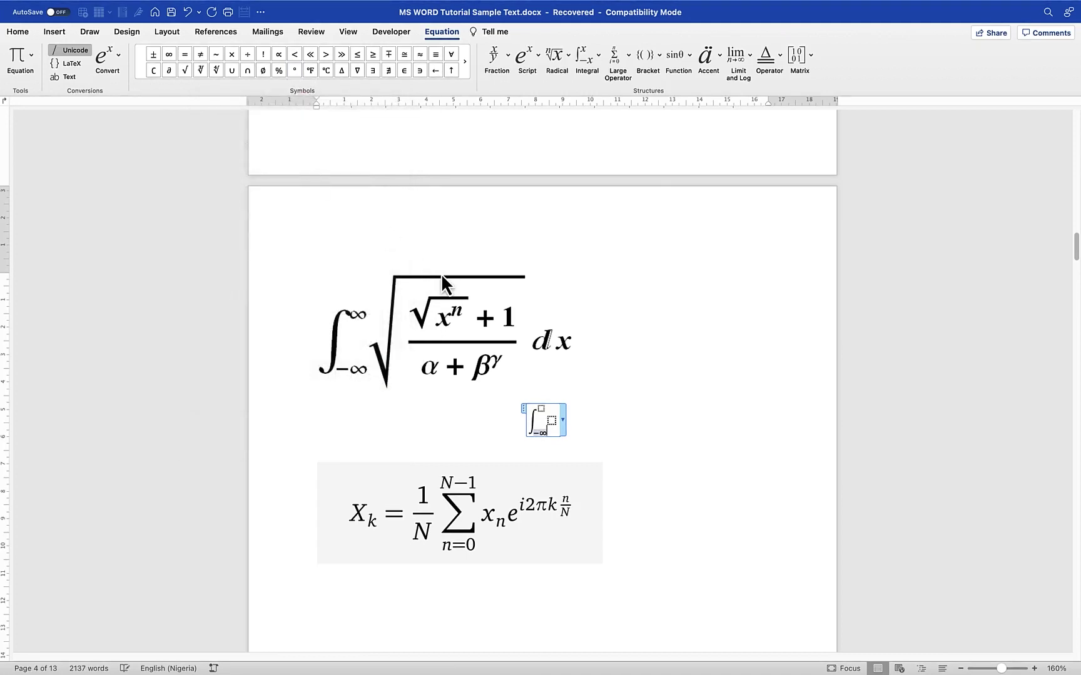
{"action": "key", "text": "Up"}
{"action": "left_click", "coordinate": [166, 54]}
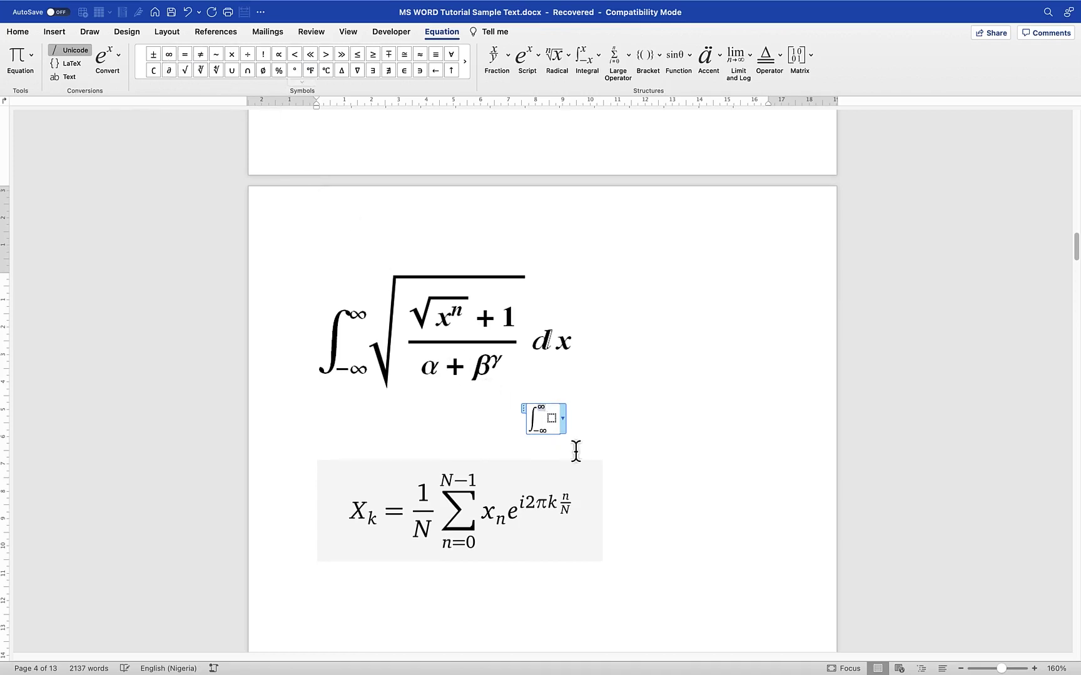
Step: Insert a square root as the integrand and place a stacked fraction under it
{"action": "left_click", "coordinate": [553, 418]}
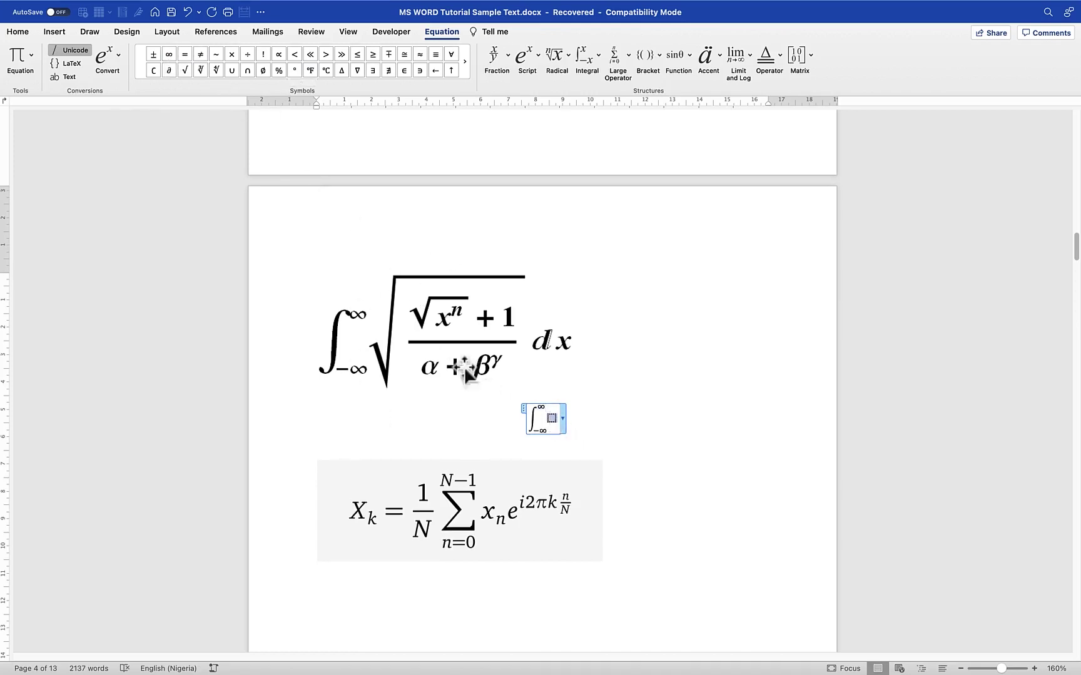
{"action": "left_click", "coordinate": [566, 55]}
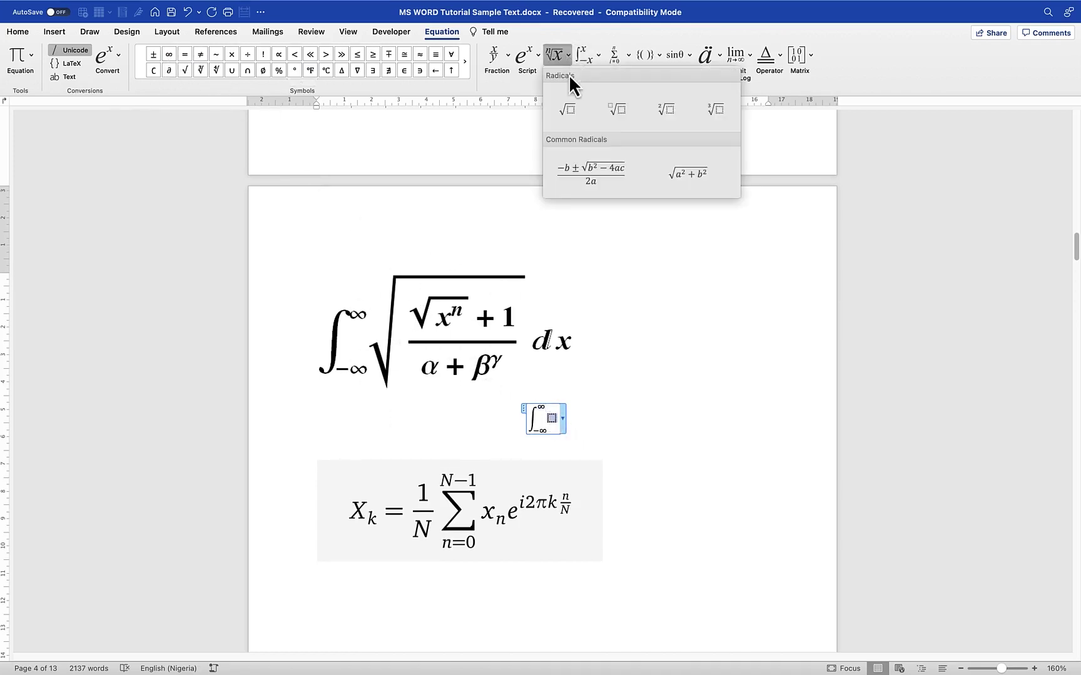
{"action": "left_click", "coordinate": [581, 112]}
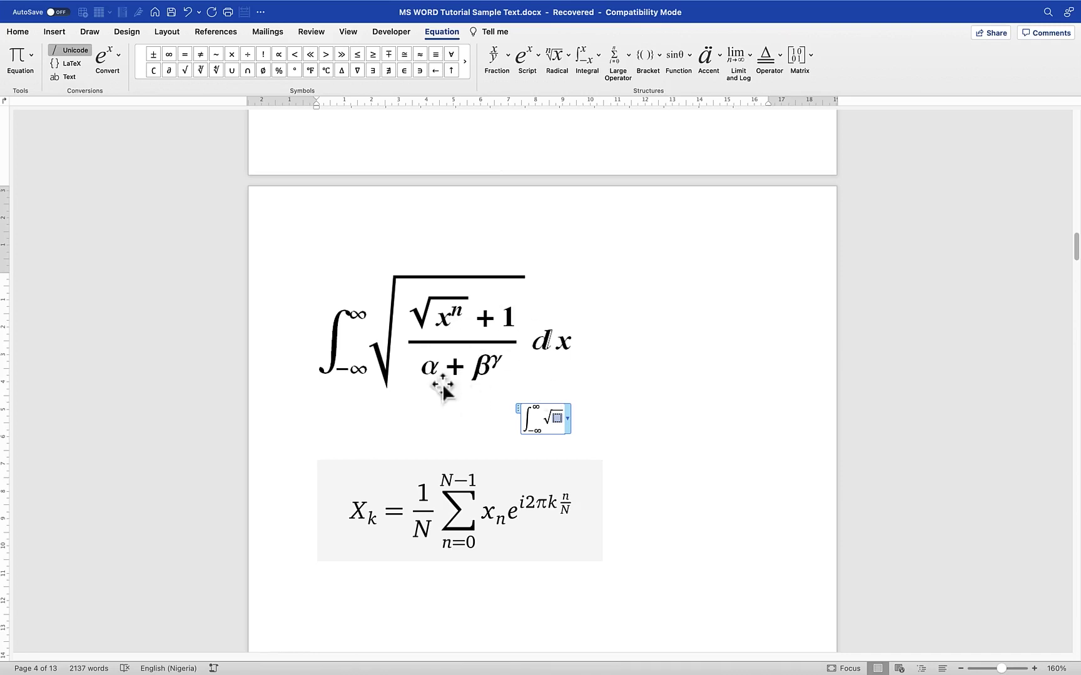
{"action": "left_click", "coordinate": [507, 60]}
{"action": "left_click", "coordinate": [503, 102]}
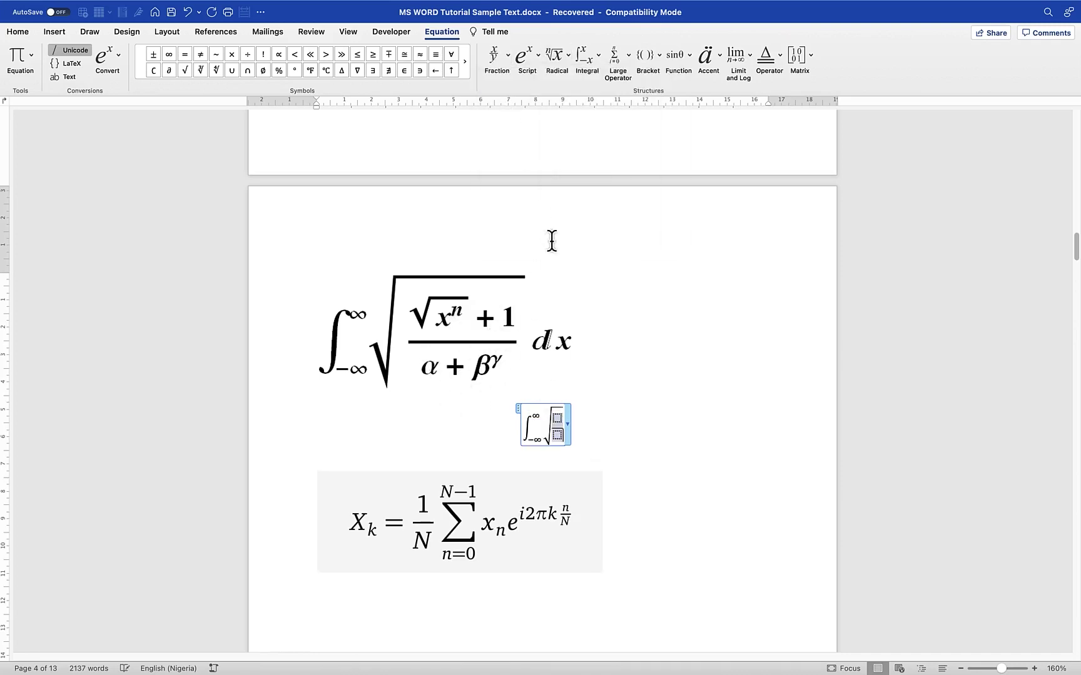
Step: Insert a square root in the fraction's numerator and place a superscript structure inside it
{"action": "left_click", "coordinate": [564, 350]}
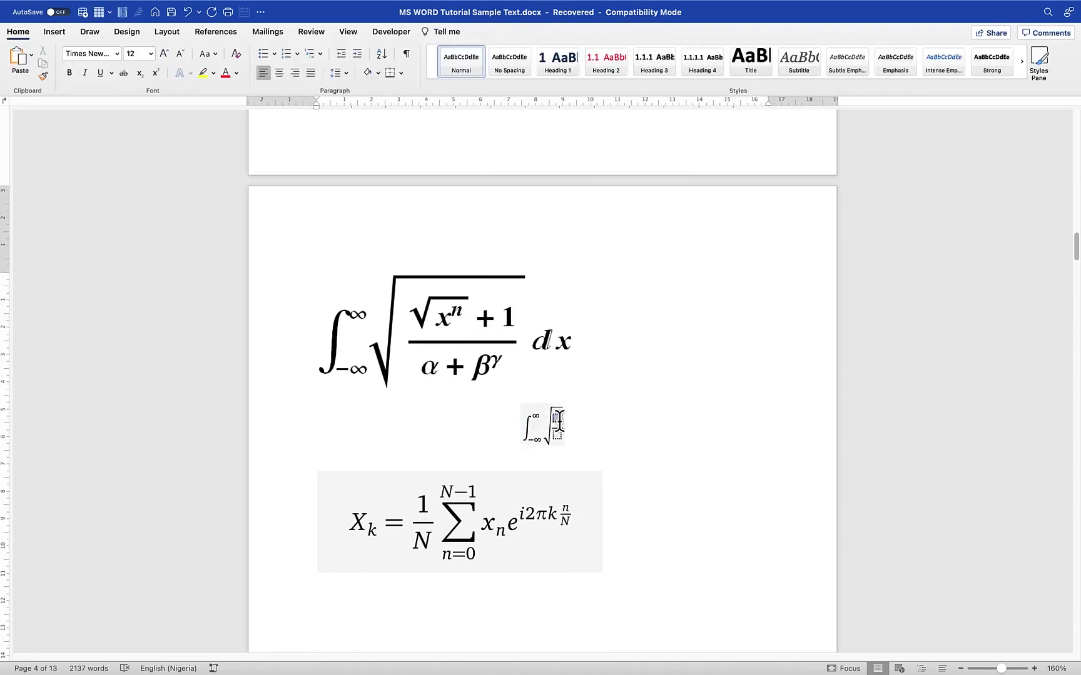
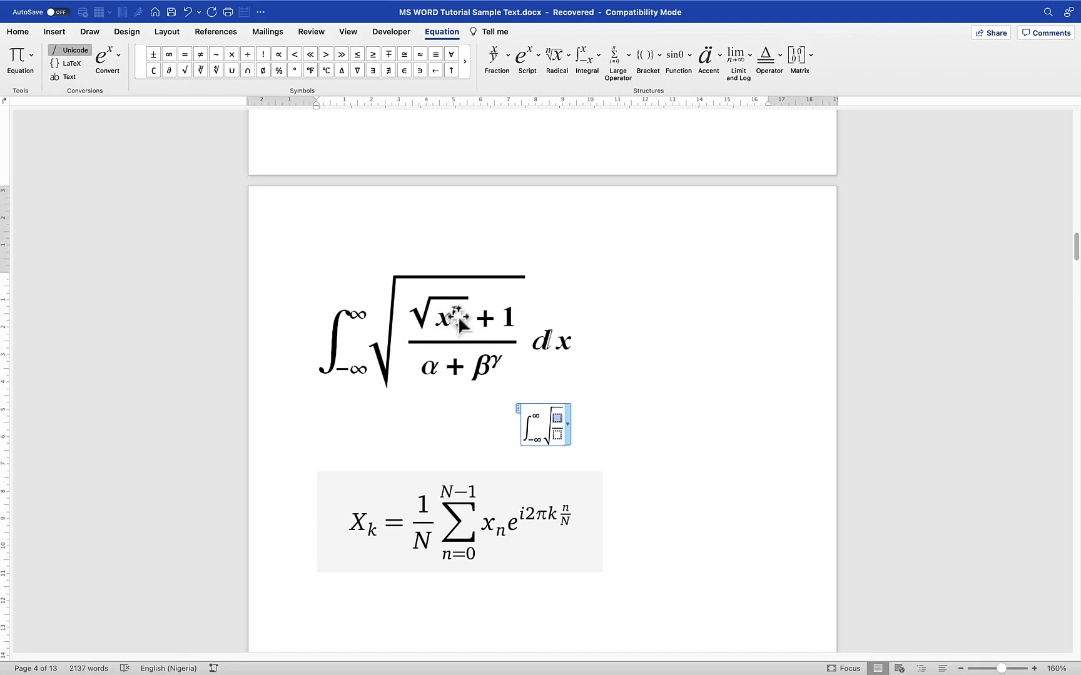
{"action": "left_click", "coordinate": [569, 60]}
{"action": "left_click", "coordinate": [558, 116]}
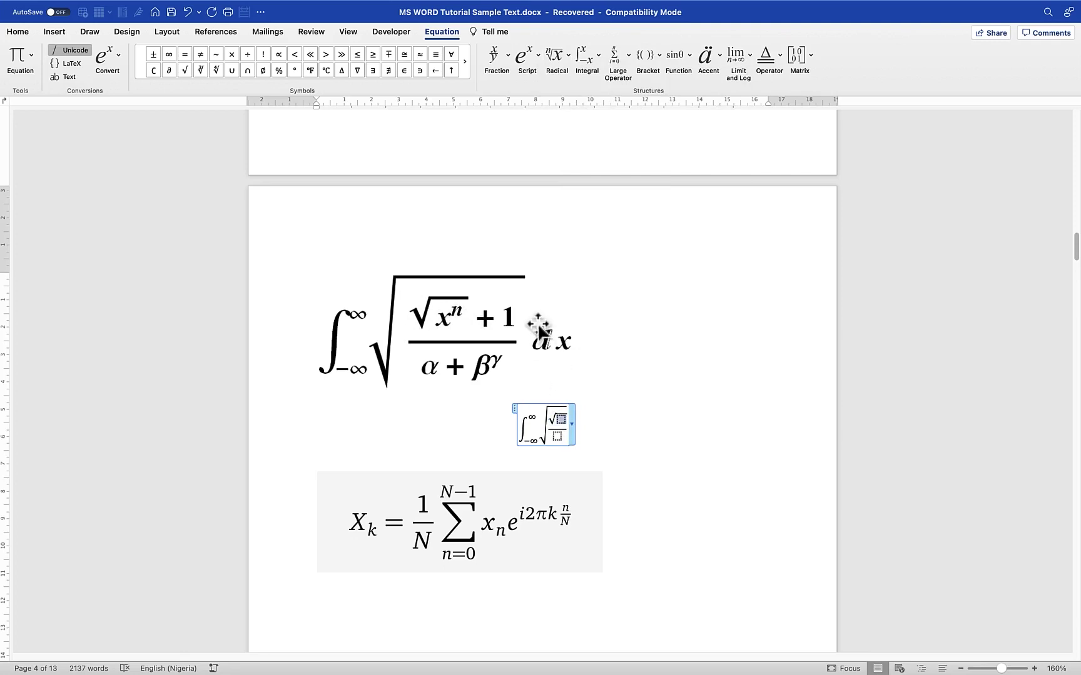
{"action": "left_click", "coordinate": [537, 56]}
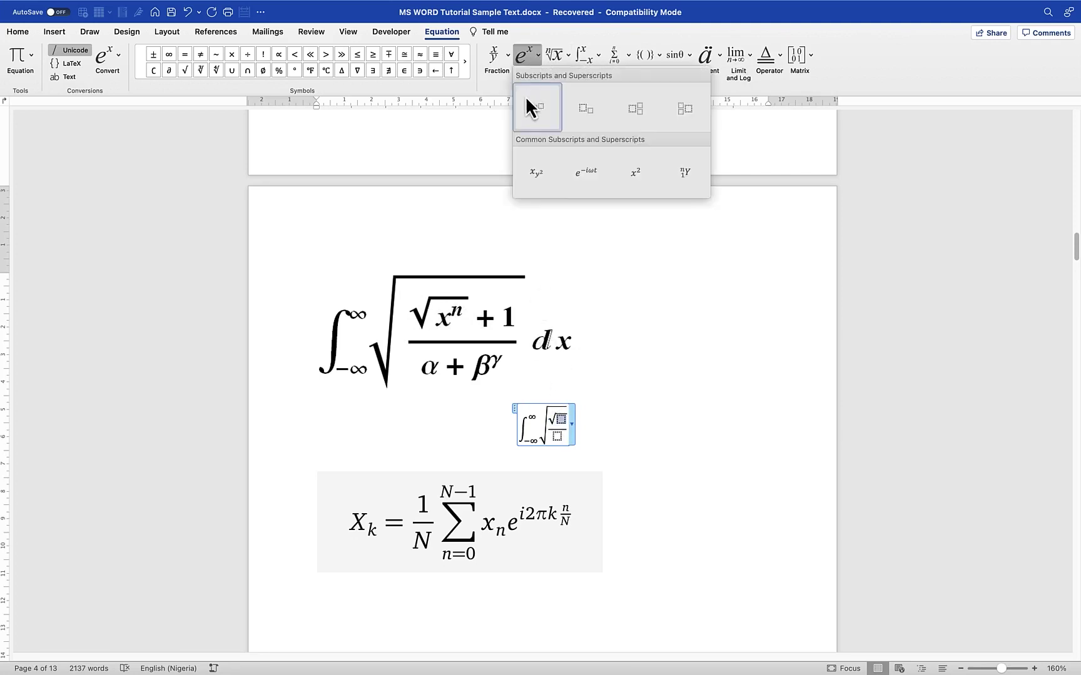
{"action": "left_click", "coordinate": [532, 107]}
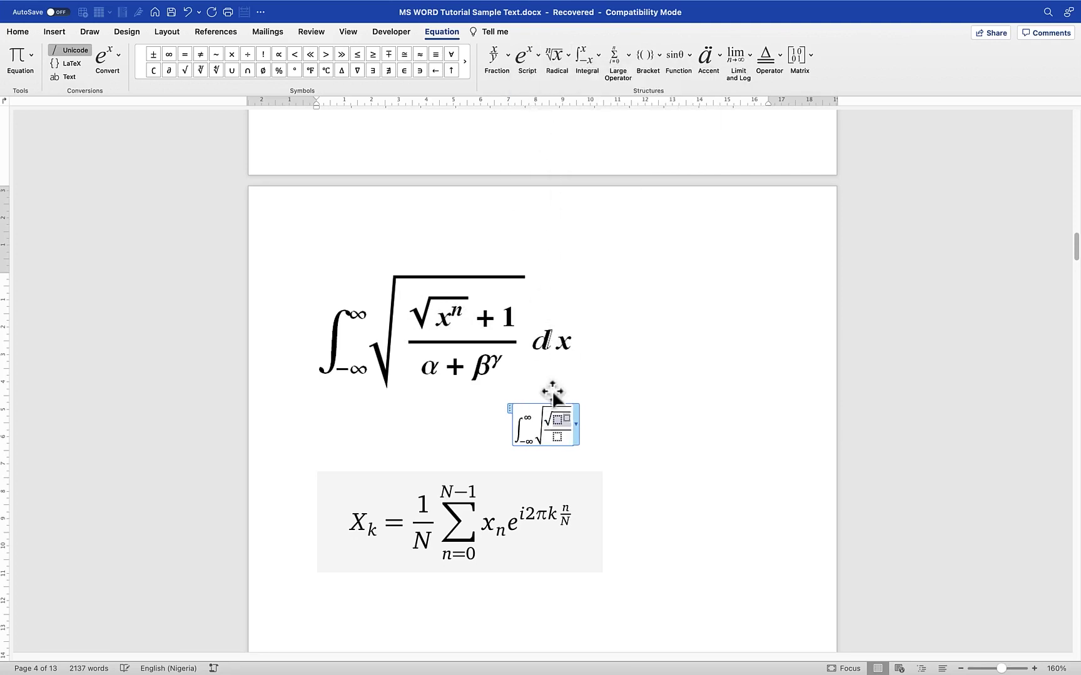
Step: Complete the fraction's numerator with x as the base and n as the exponent under the inner root, followed by + 1
{"action": "left_click", "coordinate": [562, 426]}
{"action": "type", "text": "x"}
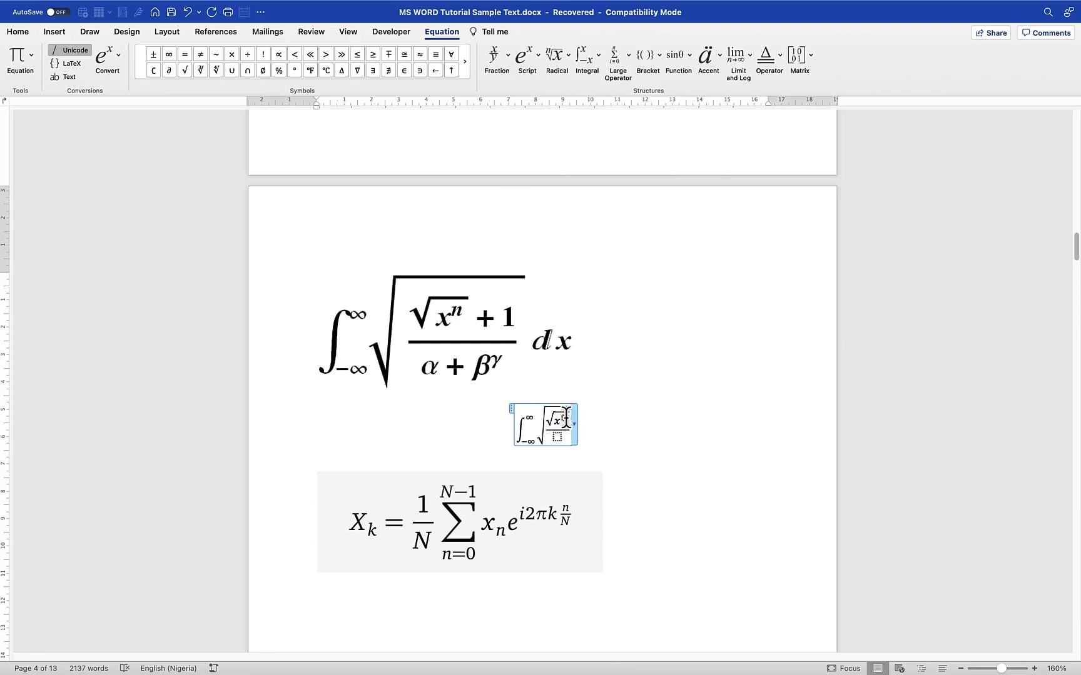
{"action": "key", "text": "BackSpace"}
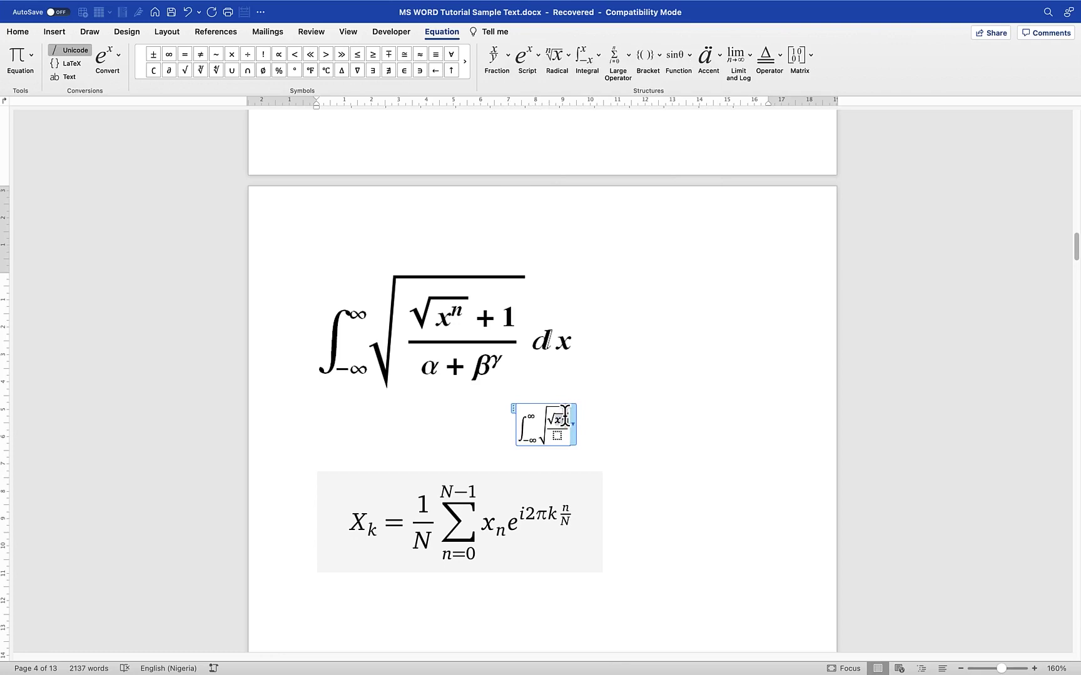
{"action": "key", "text": "shift+Left"}
{"action": "type", "text": "^n)+"}
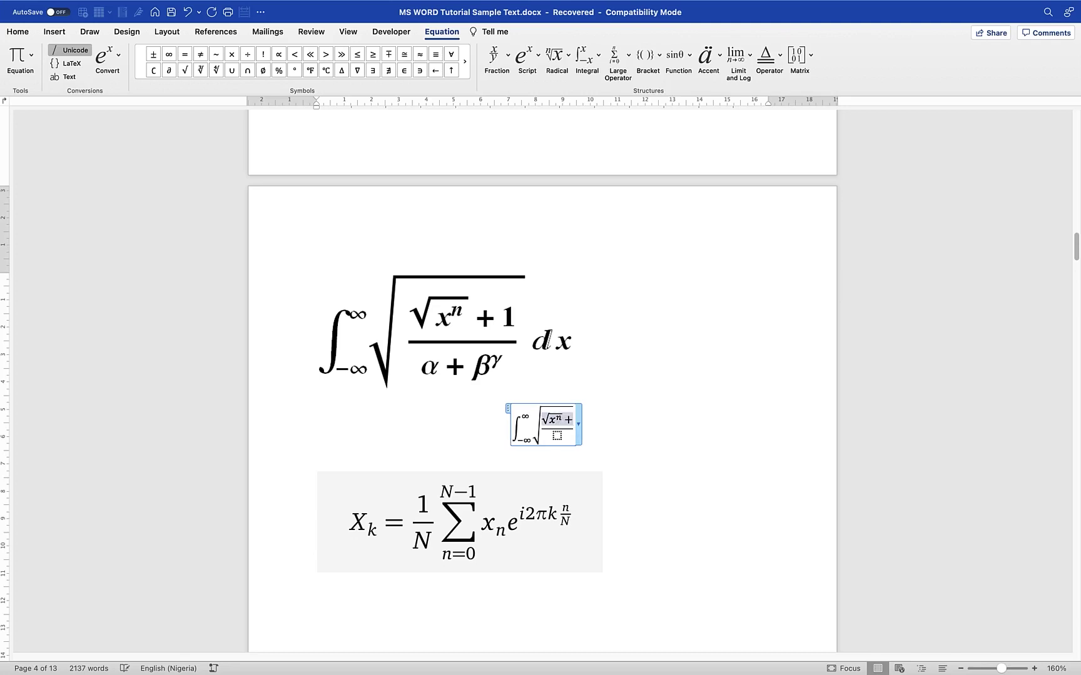
{"action": "type", "text": "1"}
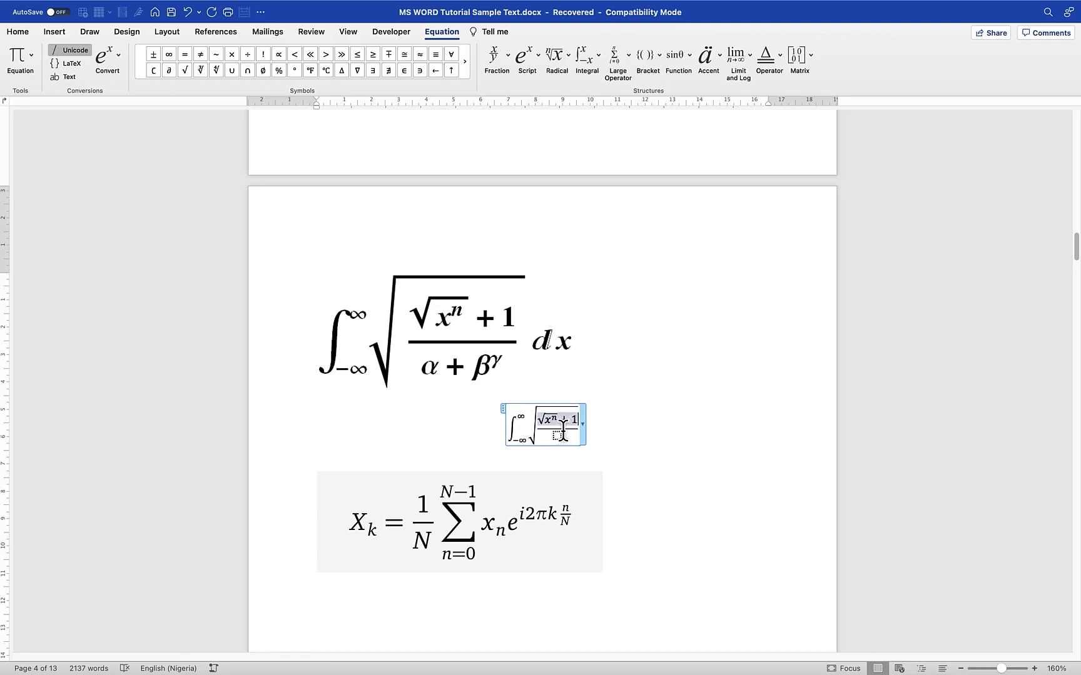
Step: Enter α + in the denominator of the fraction under the large root
{"action": "left_click", "coordinate": [560, 434]}
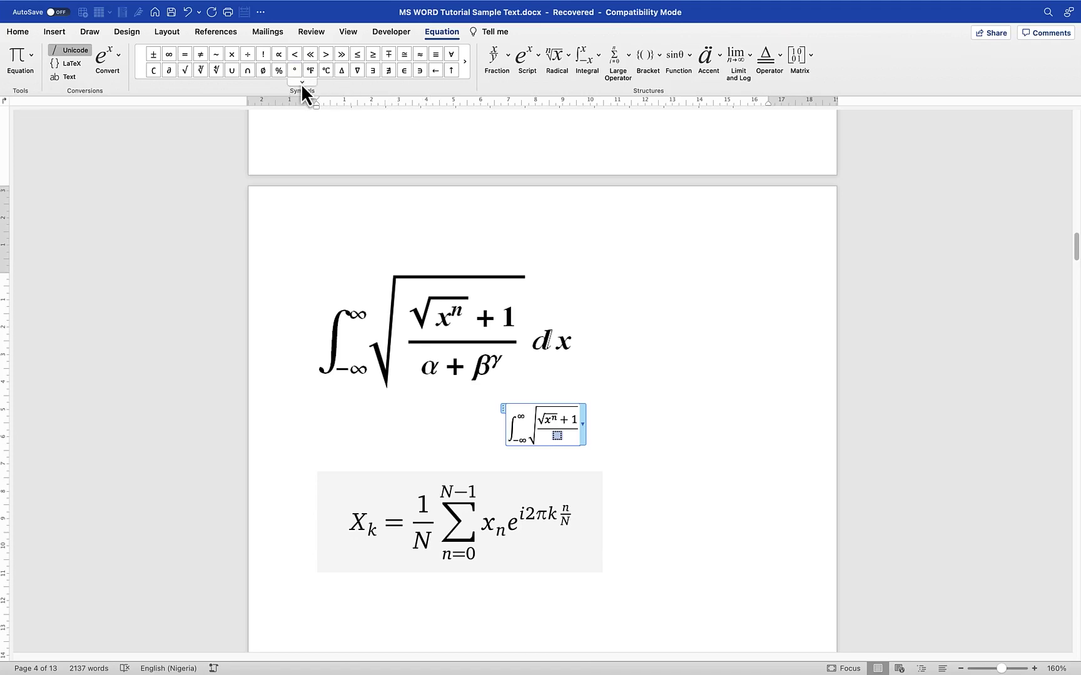
{"action": "left_click", "coordinate": [302, 83]}
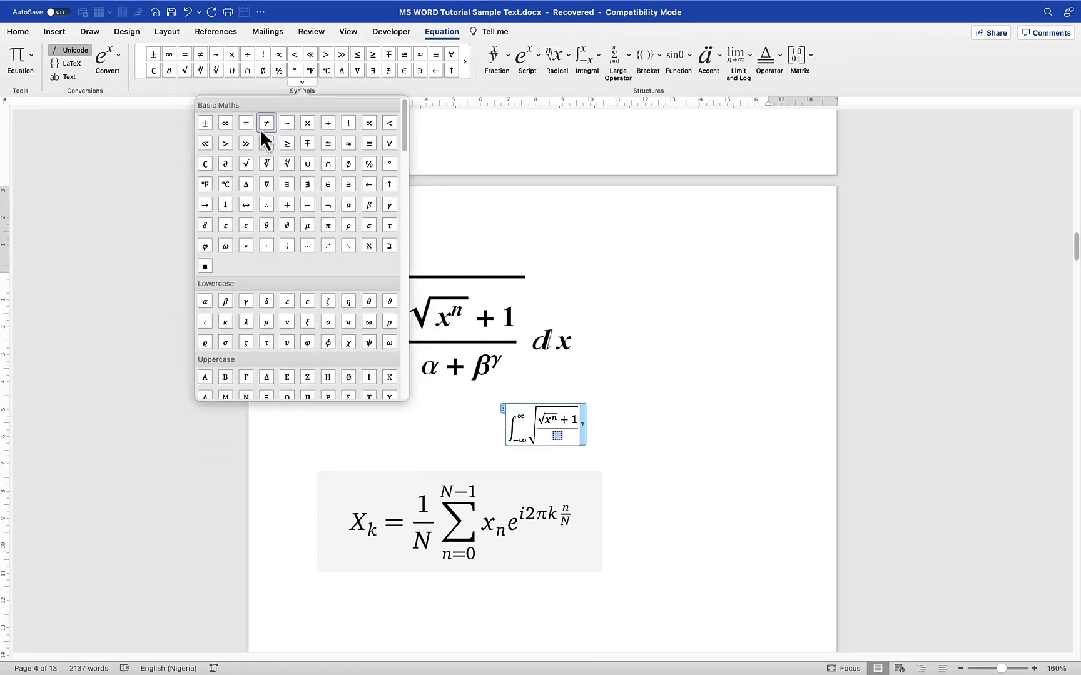
{"action": "left_click", "coordinate": [559, 445]}
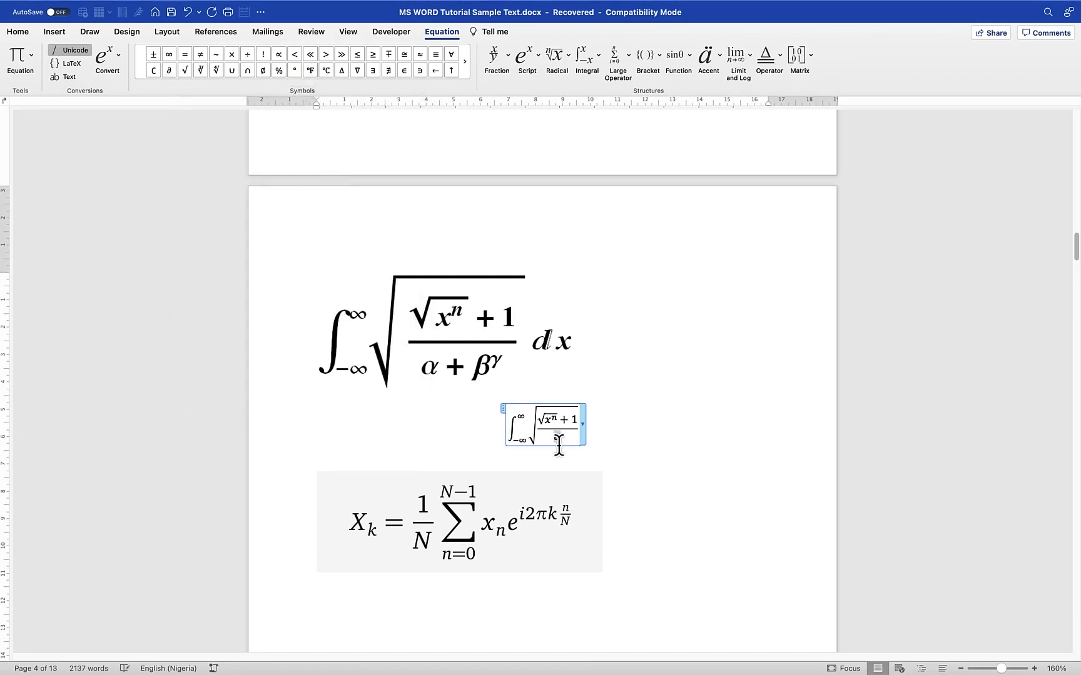
{"action": "type", "text": "\\alpha +"}
{"action": "left_click", "coordinate": [303, 83]}
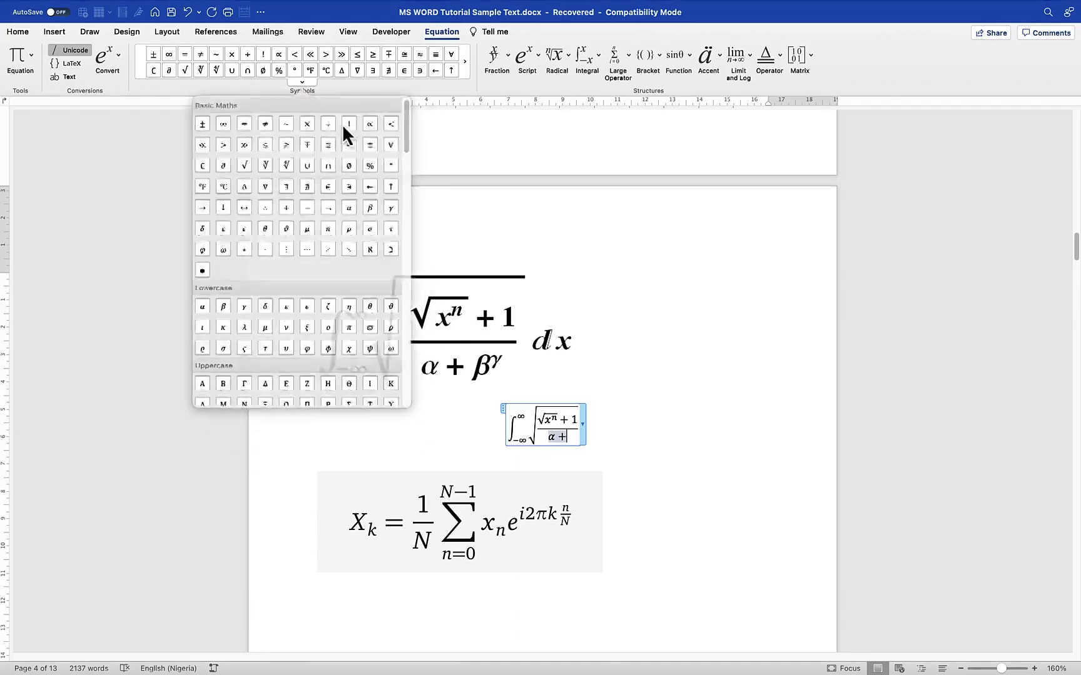
{"action": "left_click", "coordinate": [368, 205]}
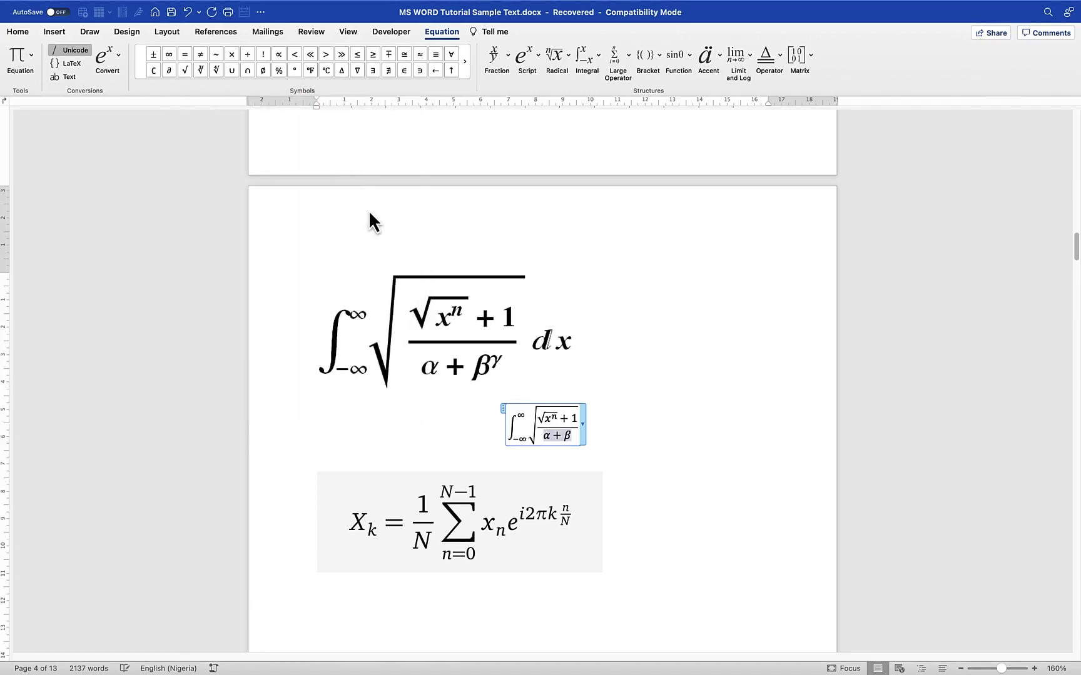
{"action": "key", "text": "BackSpace"}
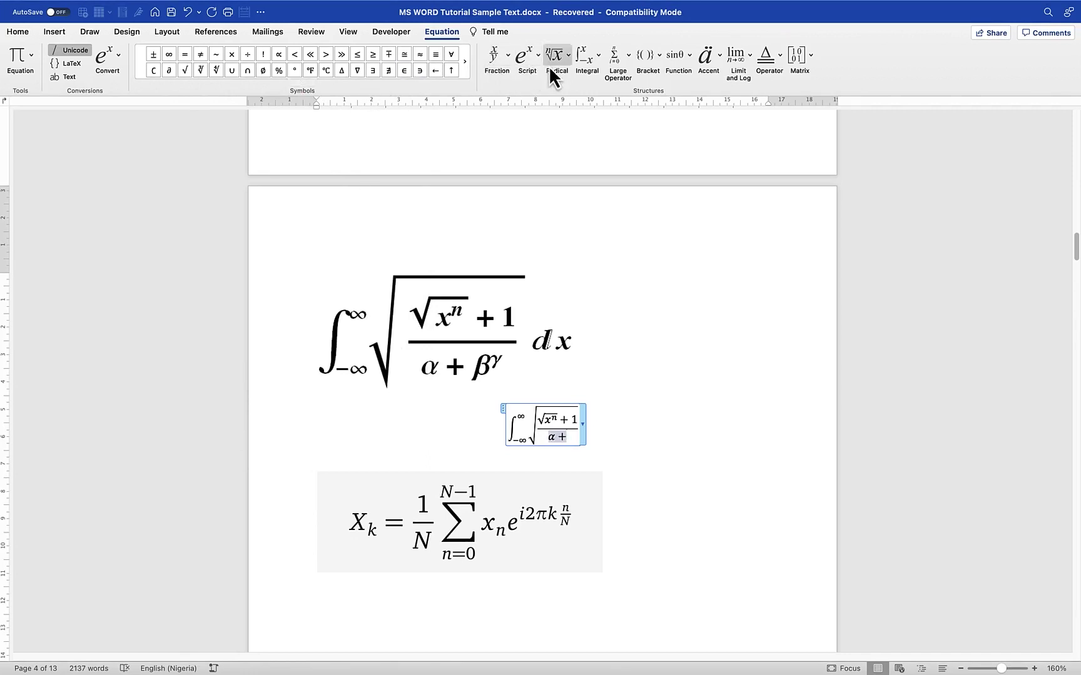
Step: Add a superscript structure after α + in the denominator, with β as the base and γ as the exponent
{"action": "left_click", "coordinate": [538, 56]}
{"action": "left_click", "coordinate": [530, 104]}
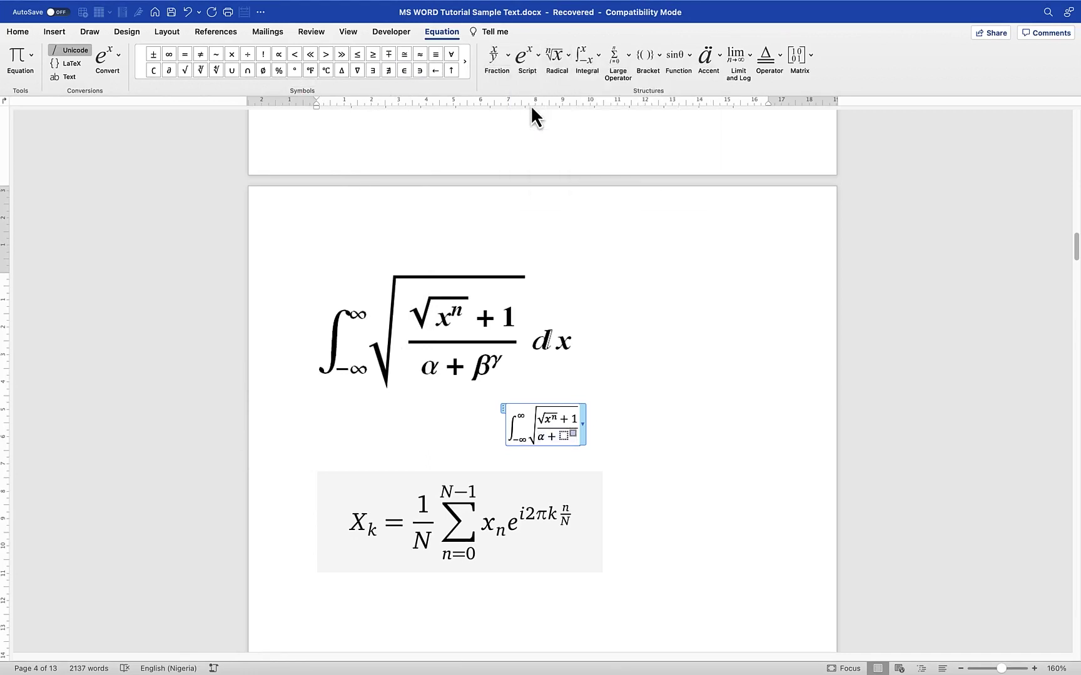
{"action": "left_click", "coordinate": [565, 436]}
{"action": "left_click", "coordinate": [302, 82]}
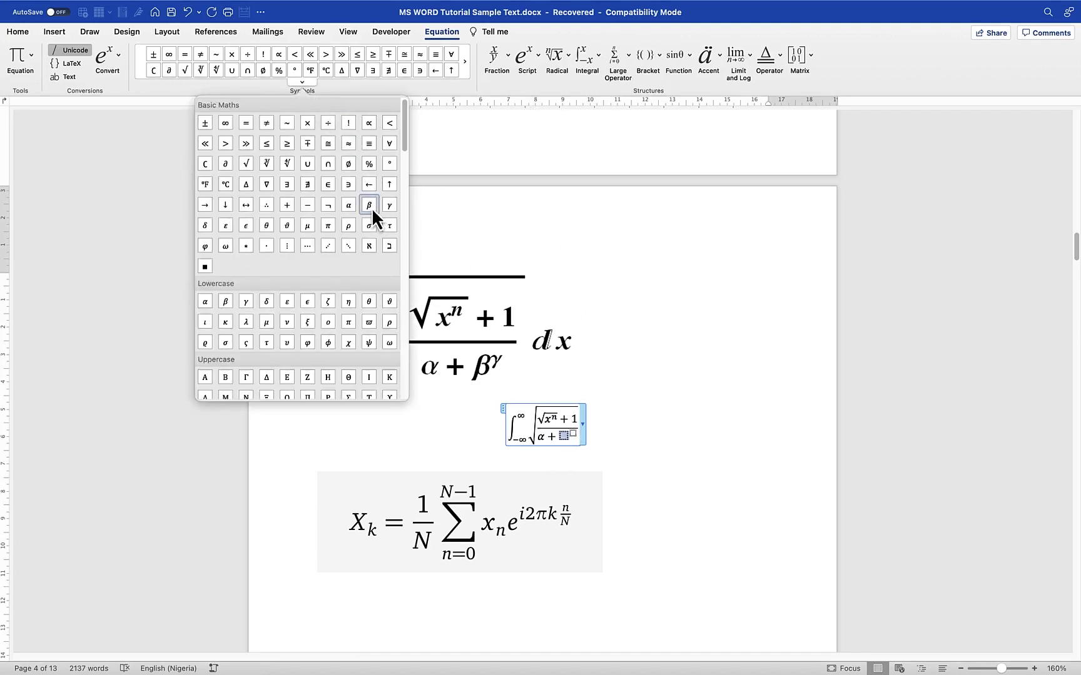
{"action": "left_click", "coordinate": [369, 205]}
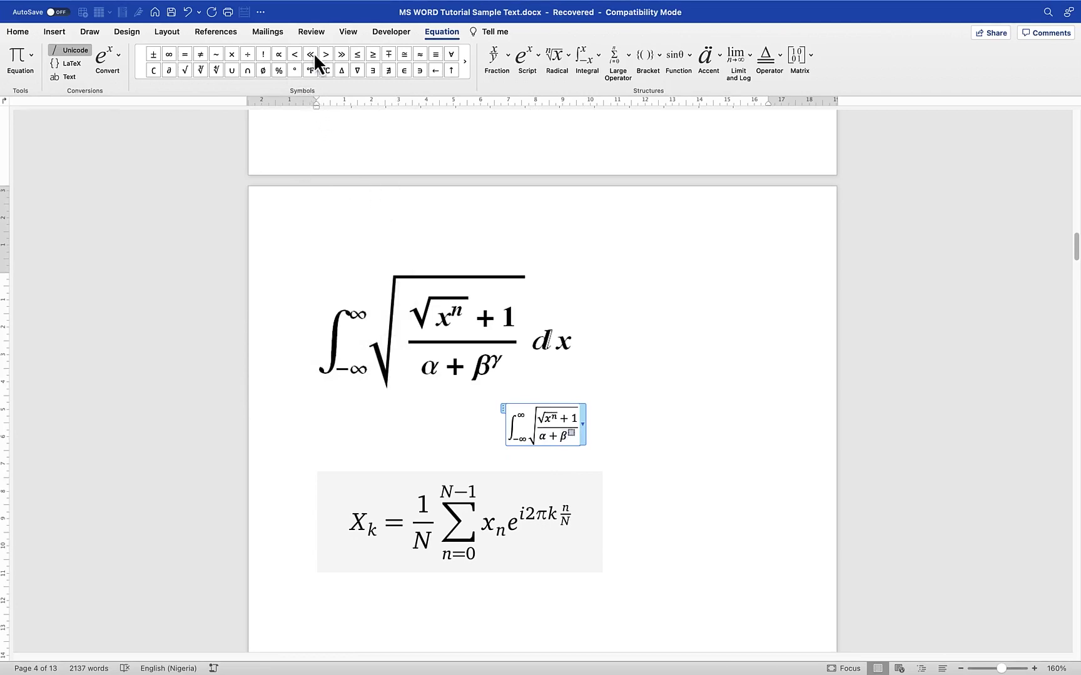
{"action": "left_click", "coordinate": [309, 83]}
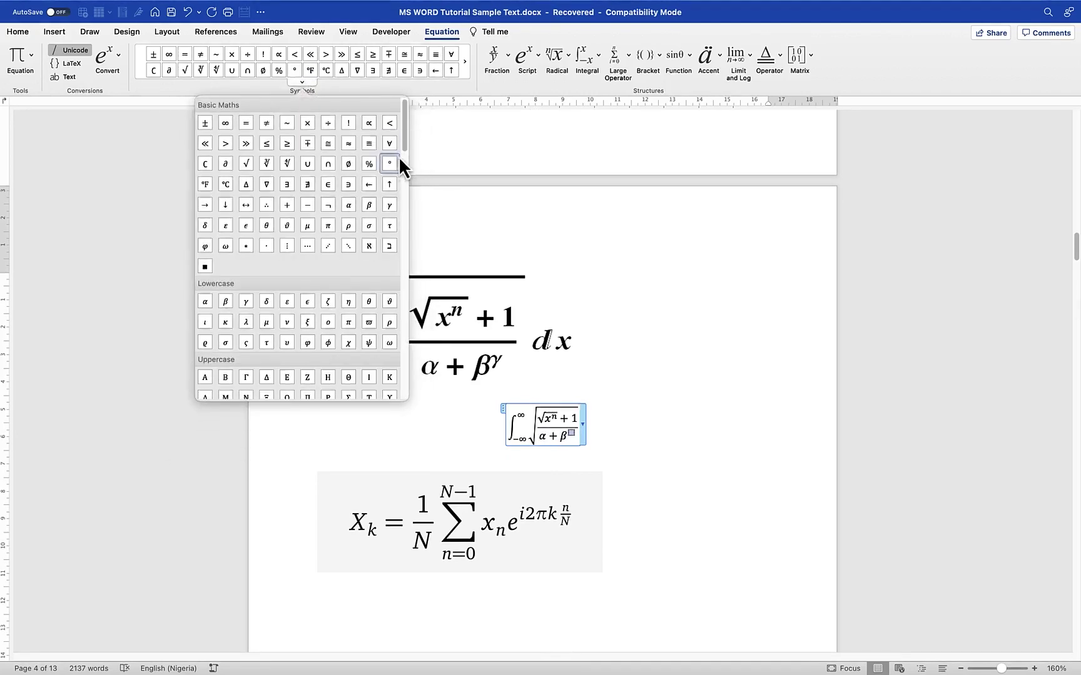
{"action": "left_click", "coordinate": [389, 205]}
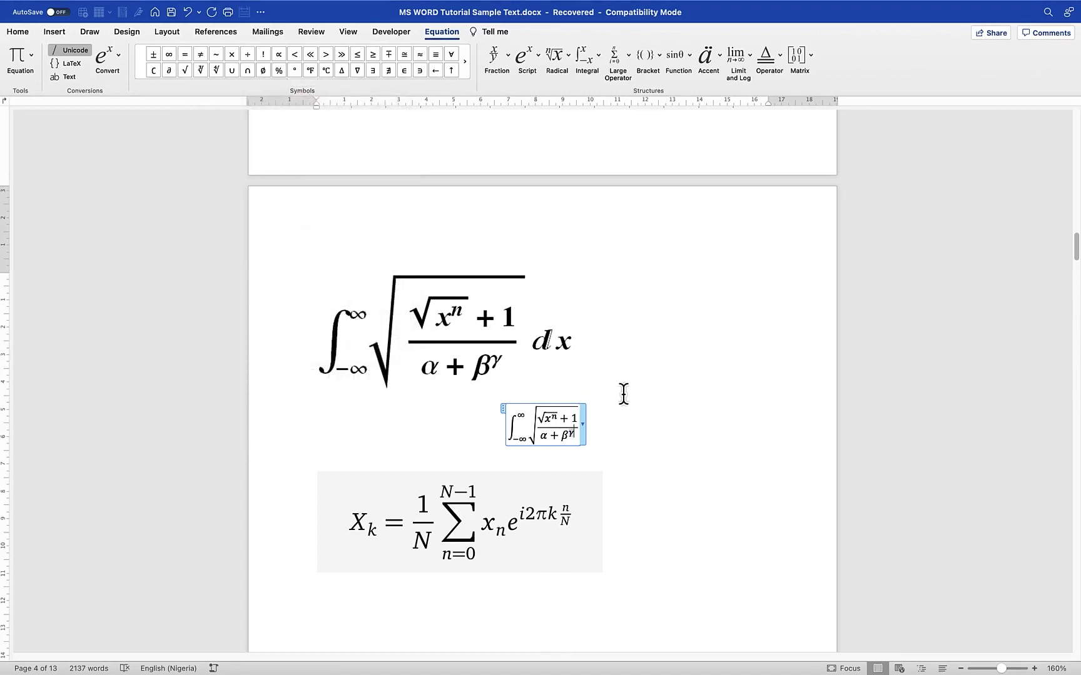
Step: Add dx after the large square root and leave the integral equation
{"action": "key", "text": "shift+Left"}
{"action": "key", "text": "shift+Left"}
{"action": "key", "text": "shift+Left"}
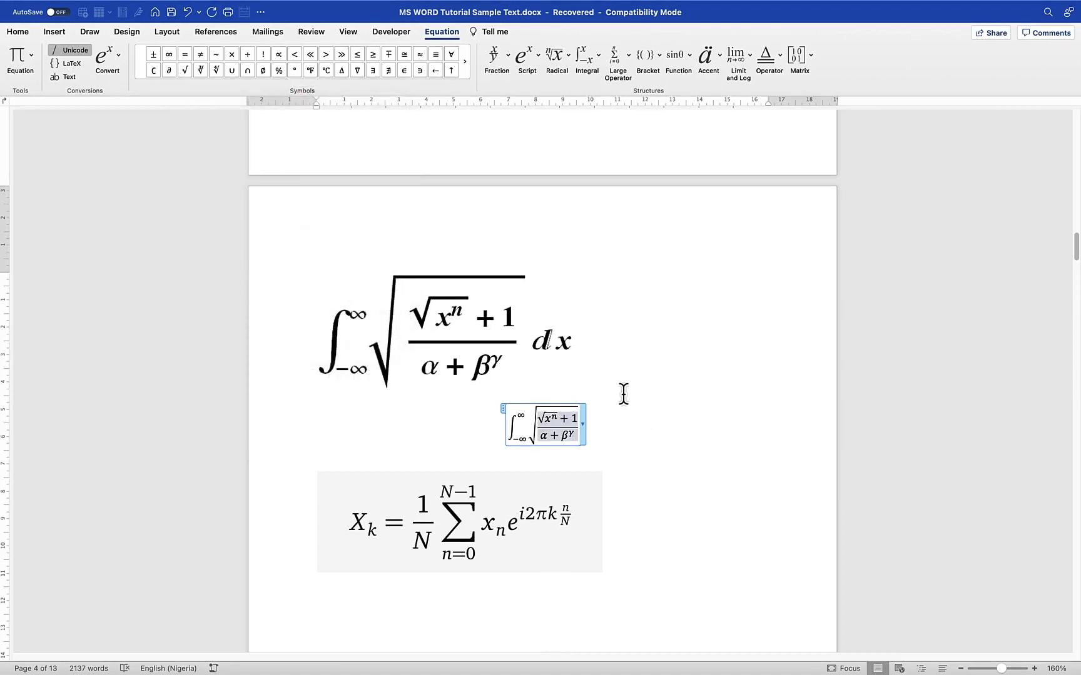
{"action": "key", "text": "shift+Left"}
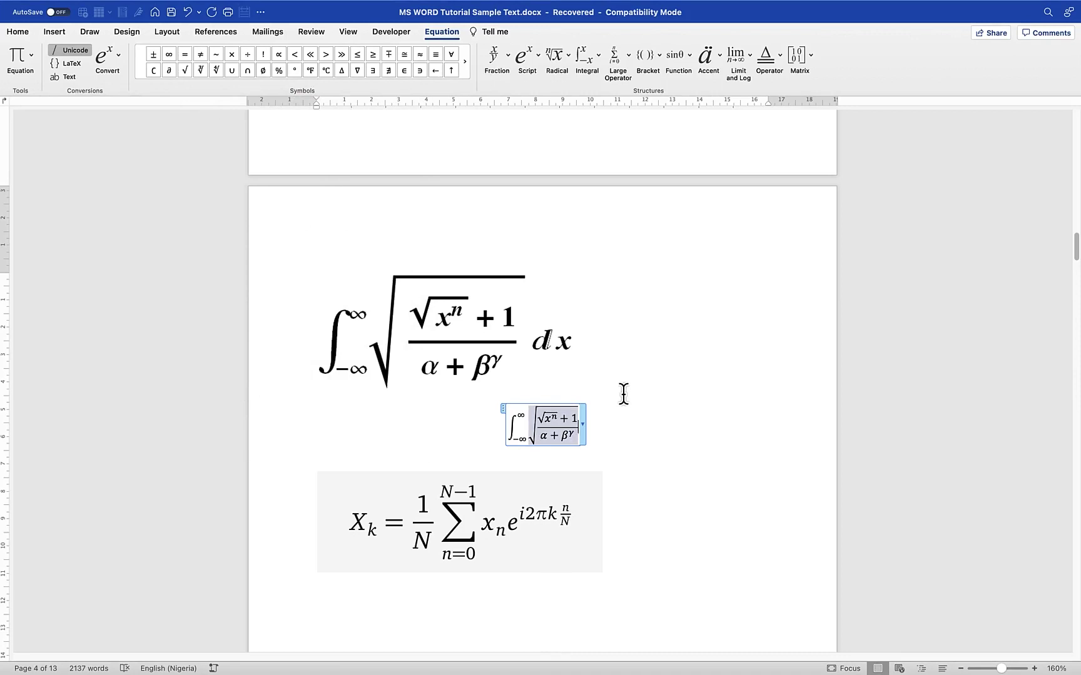
{"action": "type", "text": "dx"}
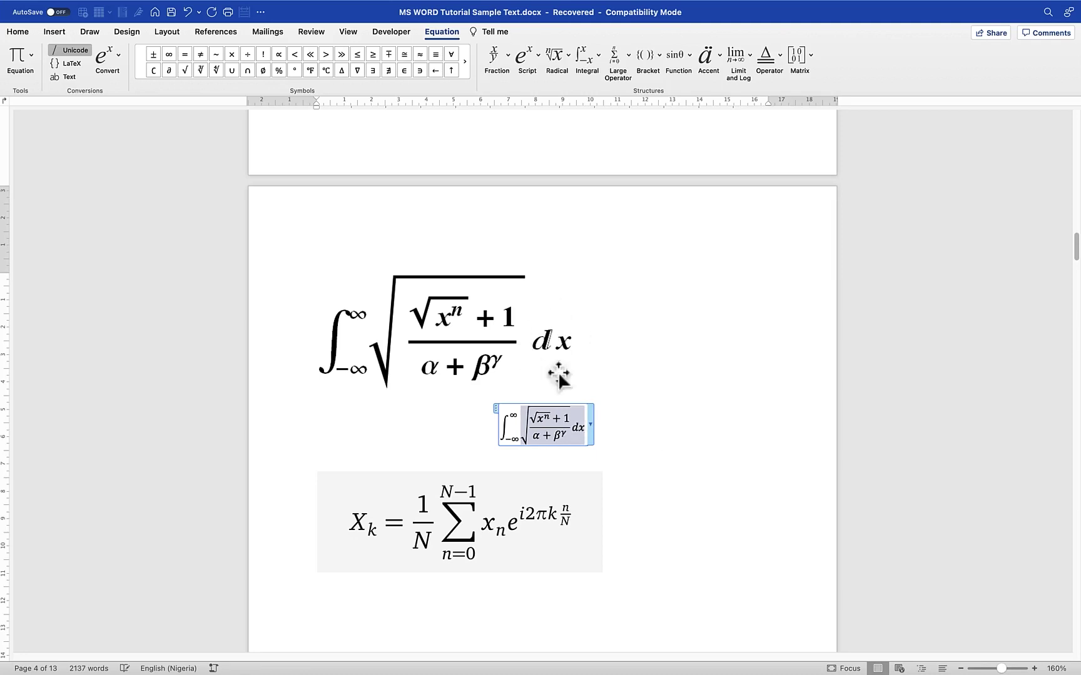
{"action": "left_click", "coordinate": [679, 450]}
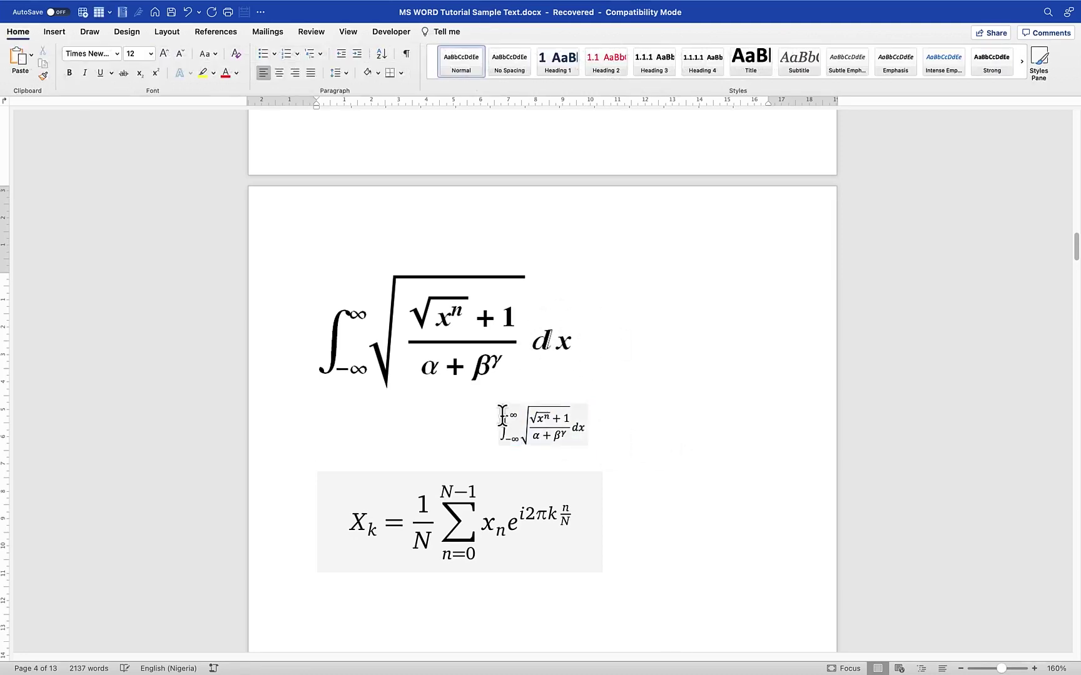
Step: Select the whole integral equation below its sample image
{"action": "left_click_drag", "start_coordinate": [504, 416], "coordinate": [588, 445]}
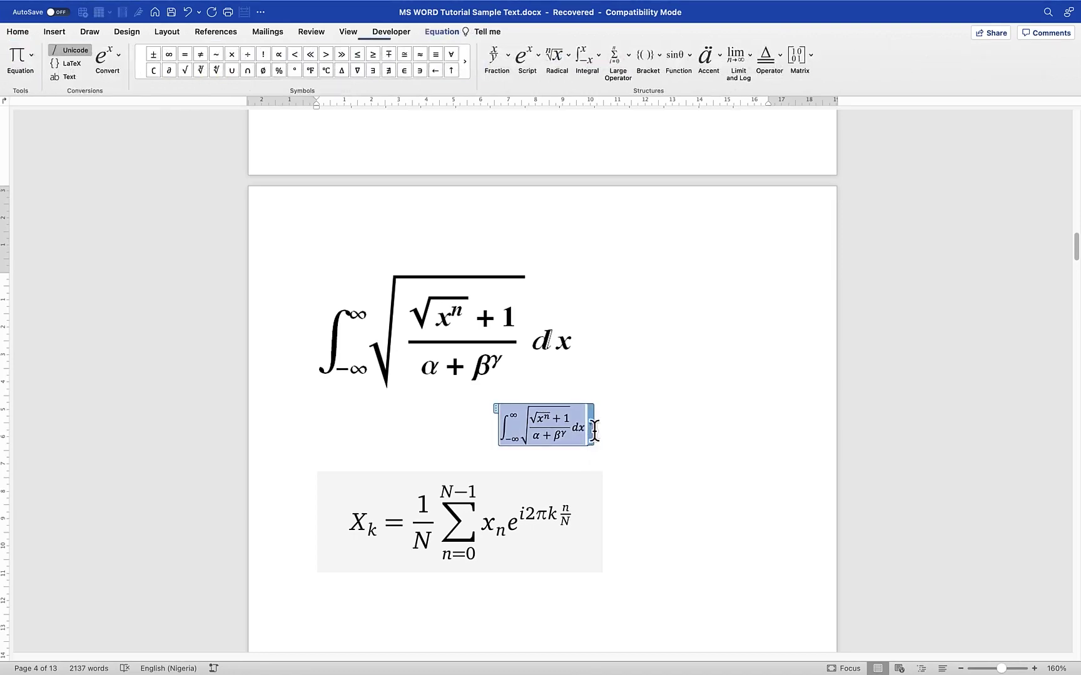